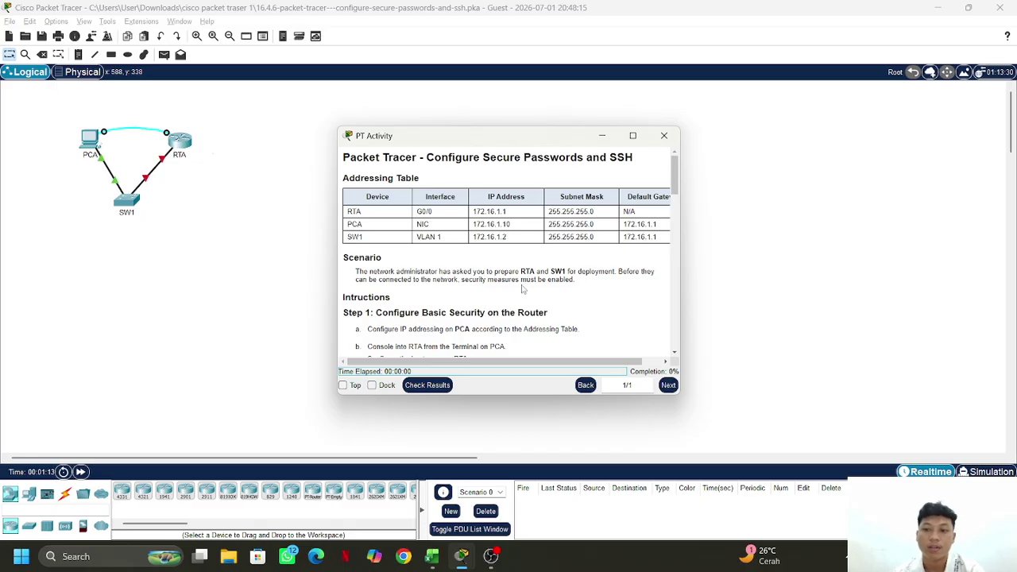
Read through the activity instructions, then set the instructions window aside
{"action": "scroll", "coordinate": [518, 292], "scroll_direction": "down", "scroll_amount": 1}
{"action": "scroll", "coordinate": [508, 314], "scroll_direction": "down", "scroll_amount": 1}
{"action": "scroll", "coordinate": [512, 308], "scroll_direction": "down", "scroll_amount": 3}
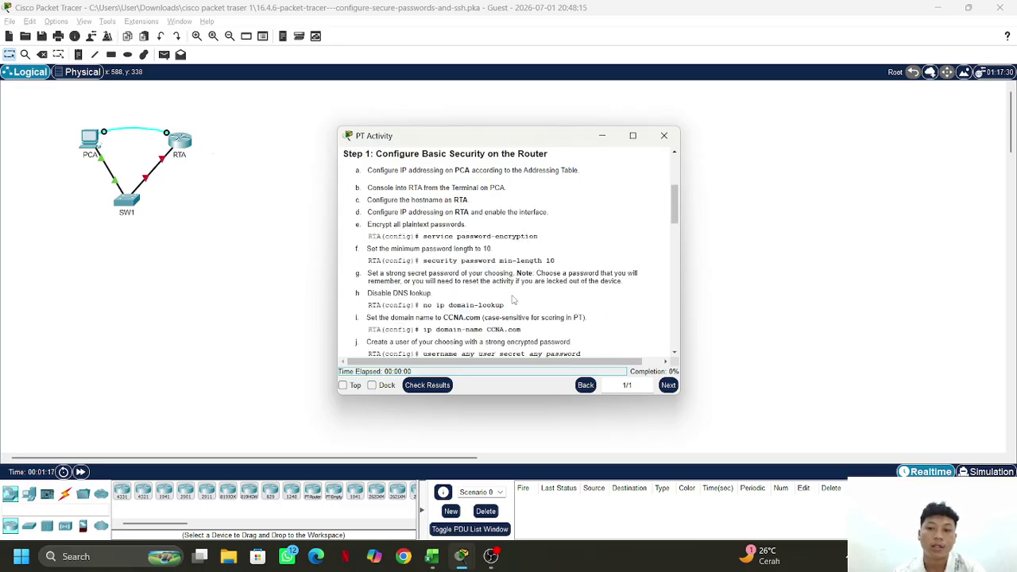
{"action": "scroll", "coordinate": [509, 305], "scroll_direction": "down", "scroll_amount": 1}
{"action": "scroll", "coordinate": [503, 311], "scroll_direction": "up", "scroll_amount": 5}
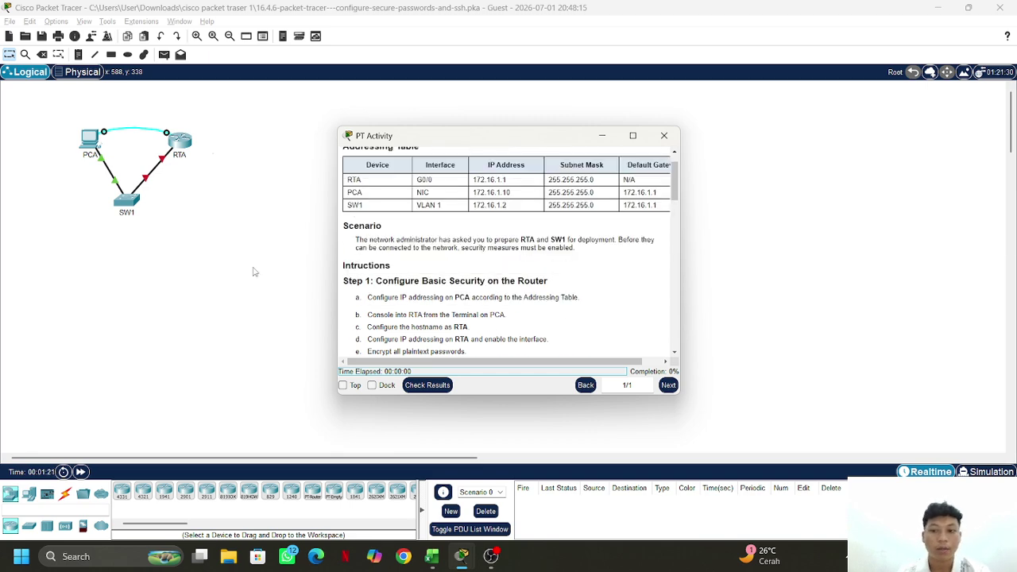
{"action": "left_click", "coordinate": [151, 168]}
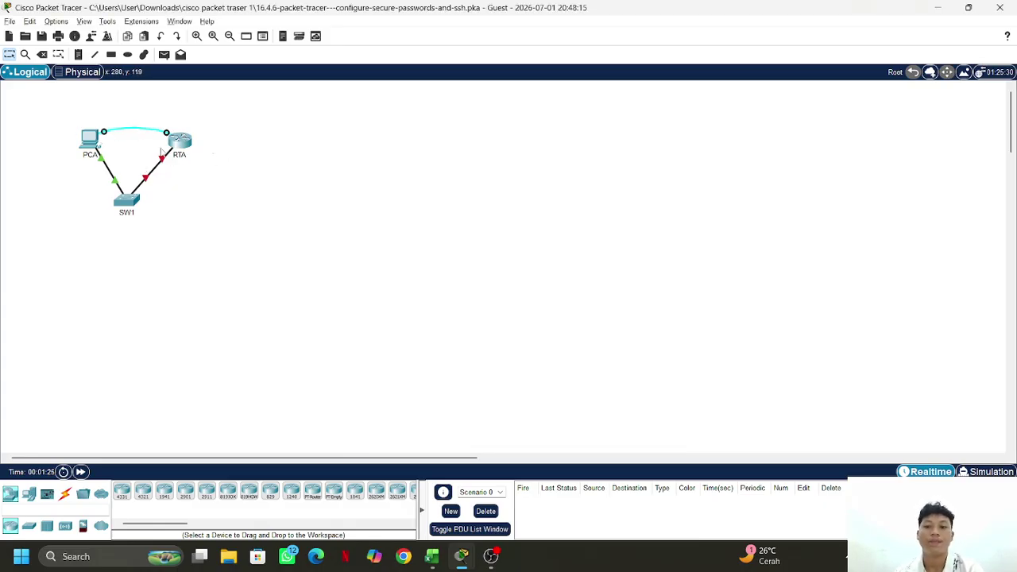
Open PCA's Terminal and accept the default 9600, 8, none, 1 console settings
{"action": "left_click", "coordinate": [90, 140]}
{"action": "left_click_drag", "start_coordinate": [480, 79], "coordinate": [408, 66]}
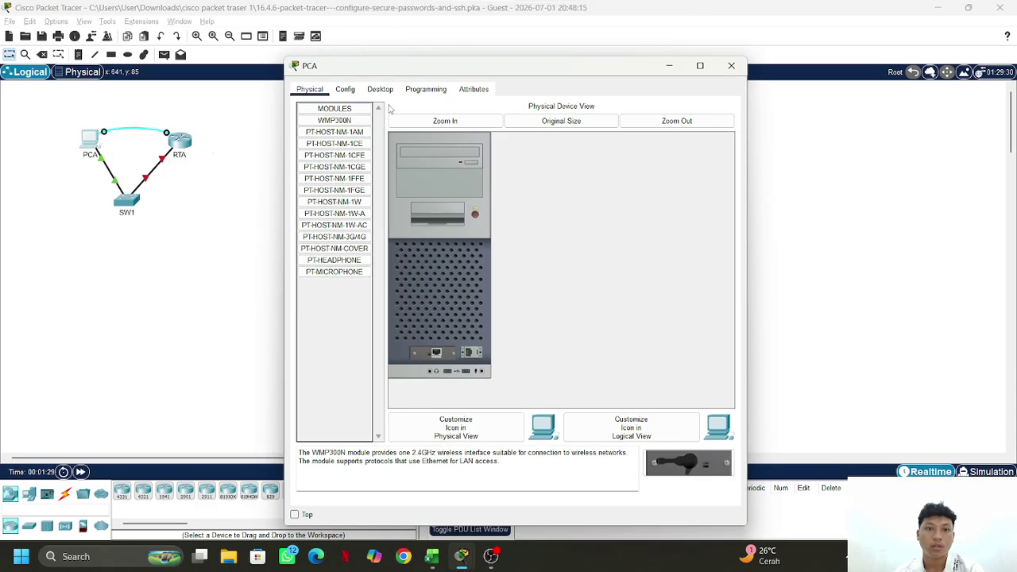
{"action": "left_click", "coordinate": [379, 89]}
{"action": "left_click", "coordinate": [504, 131]}
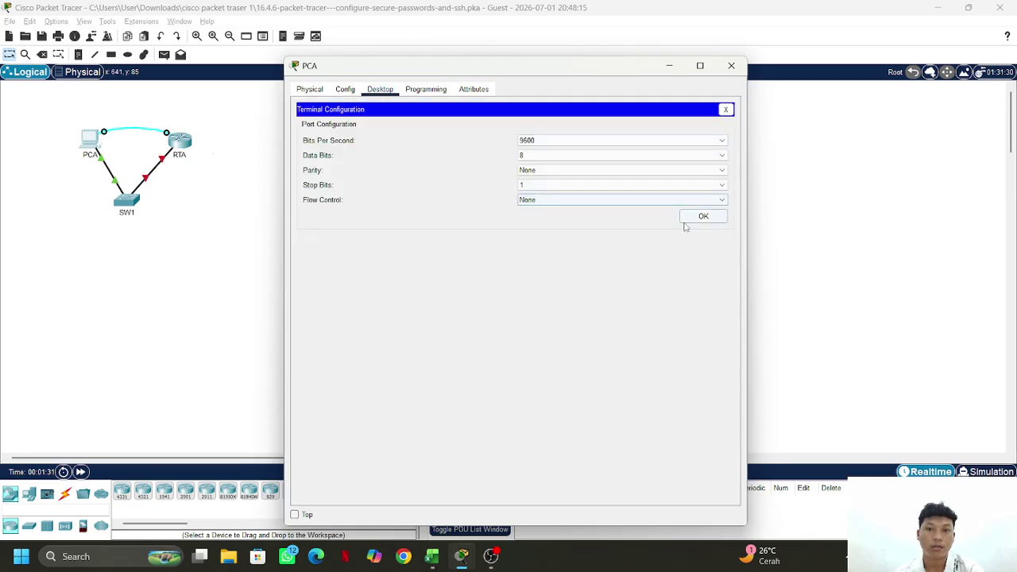
{"action": "left_click", "coordinate": [686, 218]}
Enter global config, set the router hostname to RTA, and enable service password-encryption
{"action": "key", "text": "Return"}
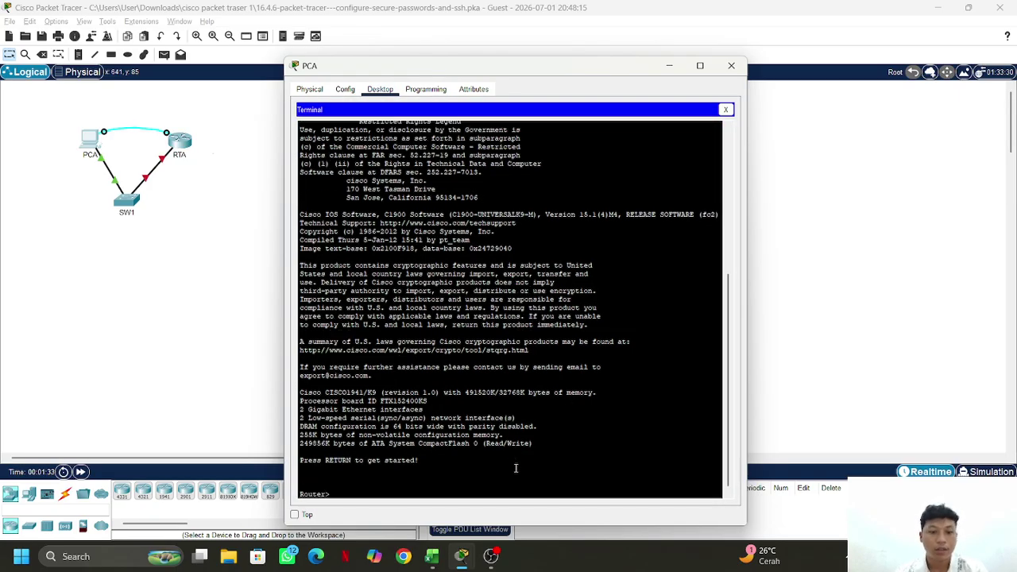
{"action": "type", "text": "e"}
{"action": "type", "text": "nable"}
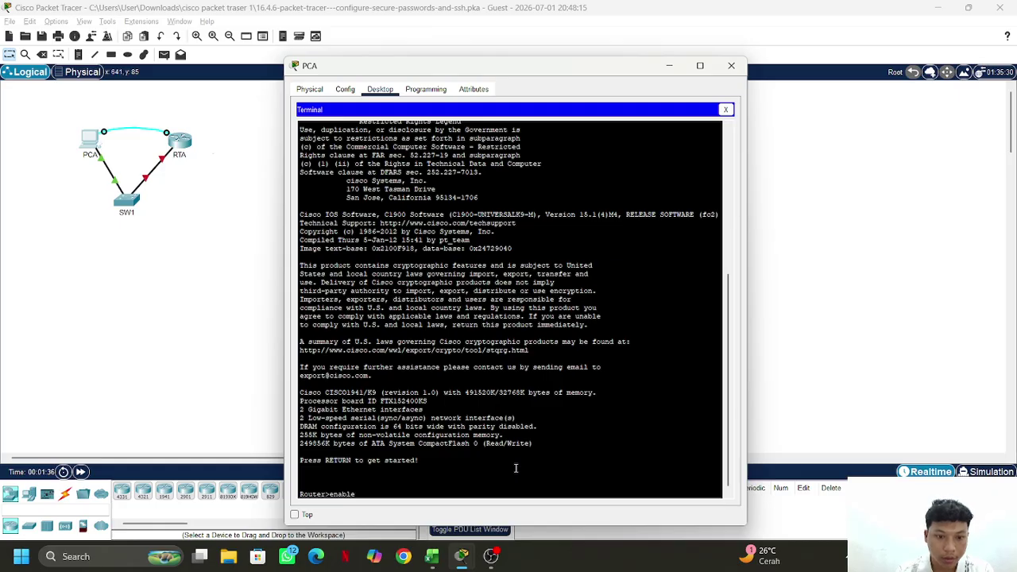
{"action": "key", "text": "Return"}
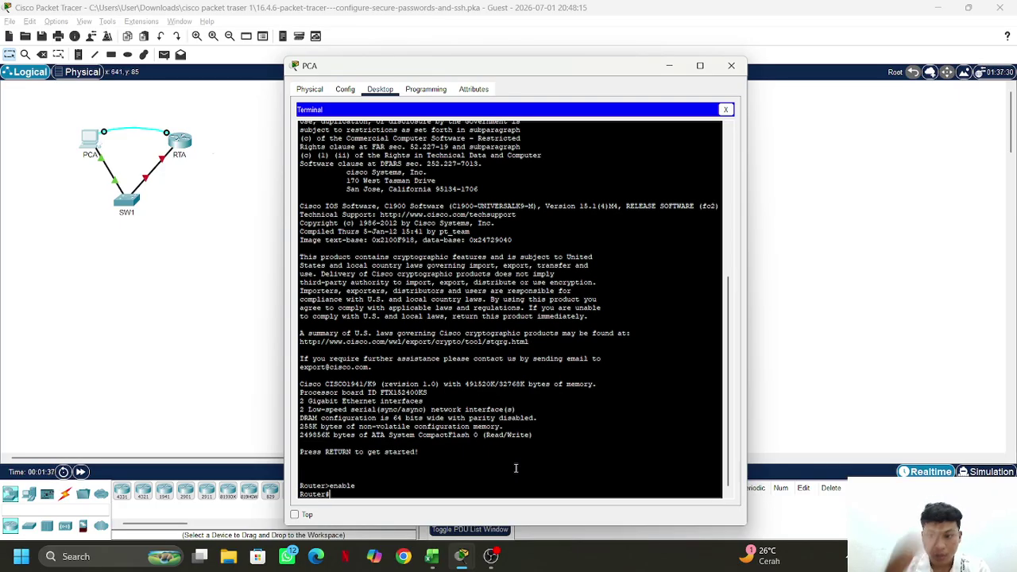
{"action": "type", "text": "con"}
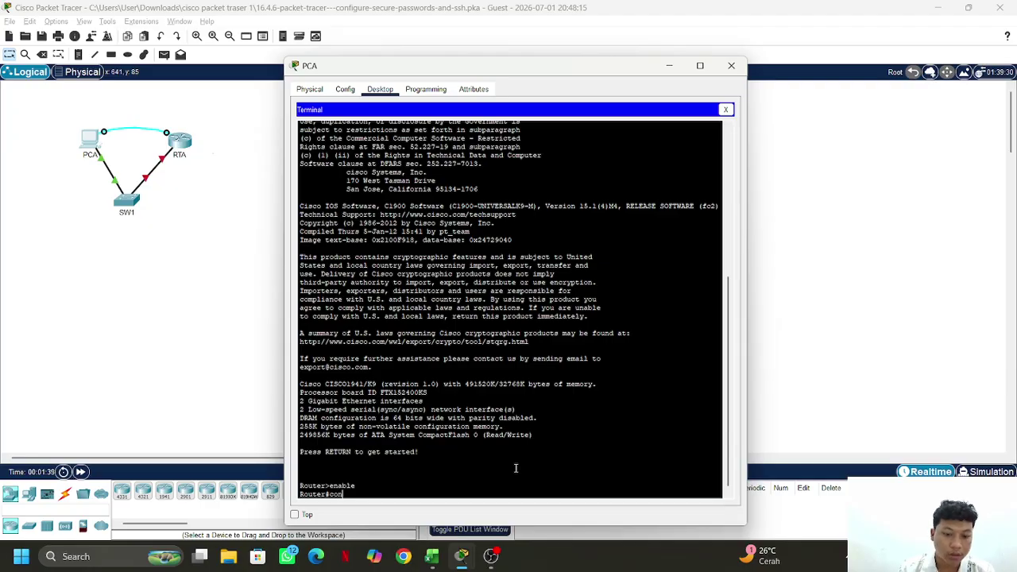
{"action": "type", "text": "fig"}
{"action": "type", "text": " t"}
{"action": "key", "text": "Return"}
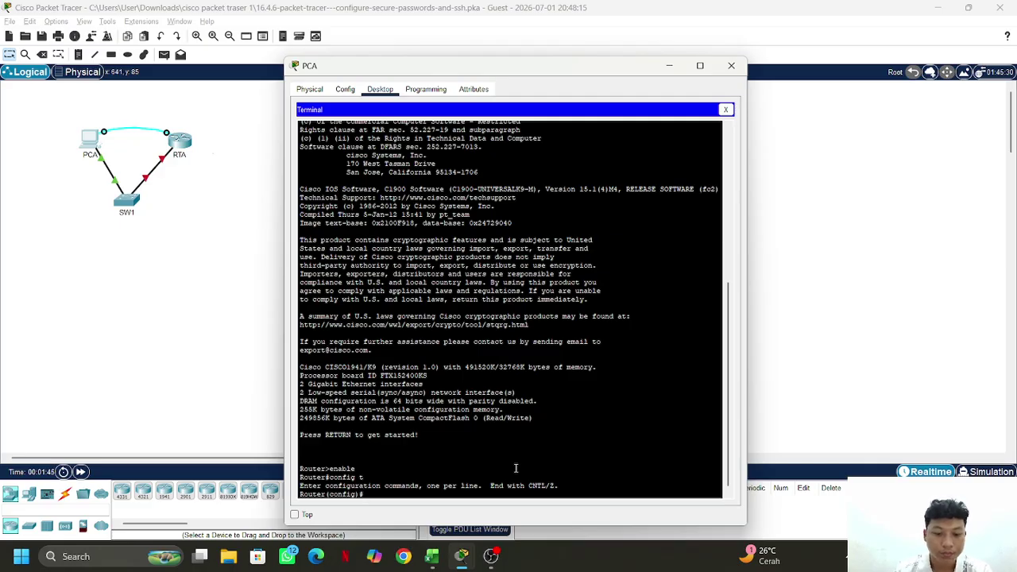
{"action": "type", "text": "hostnam"}
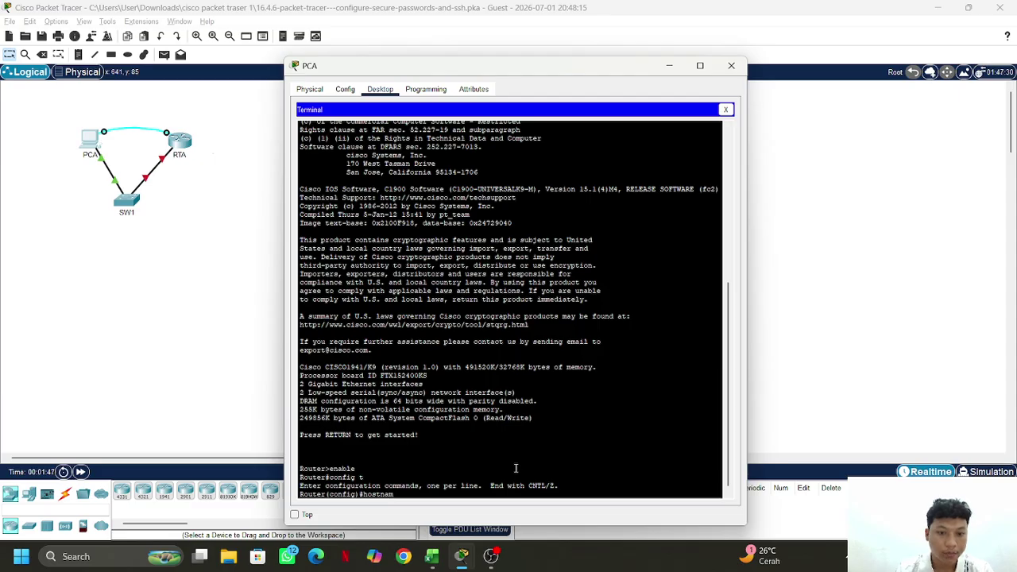
{"action": "type", "text": "e RTA"}
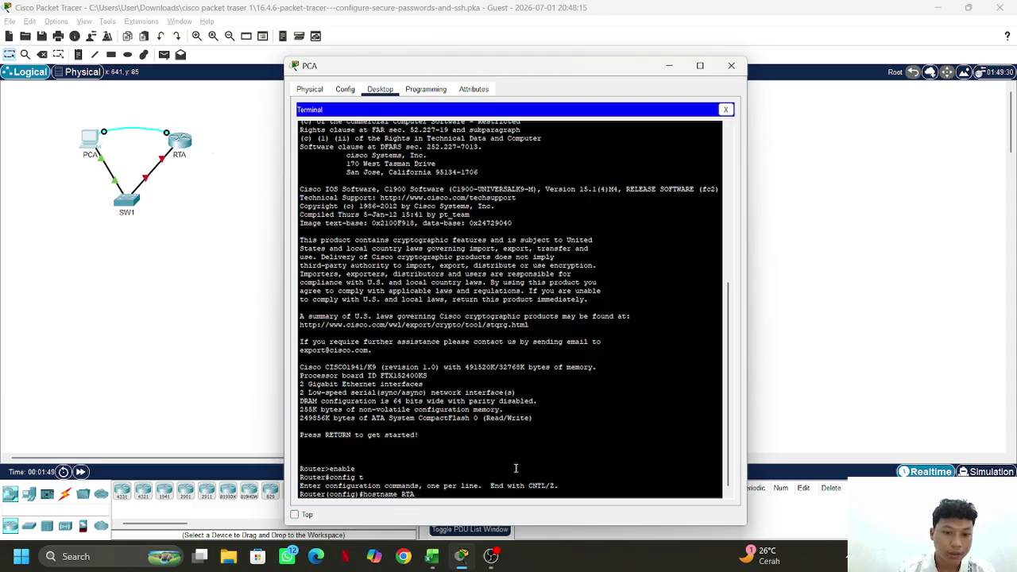
{"action": "key", "text": "Return"}
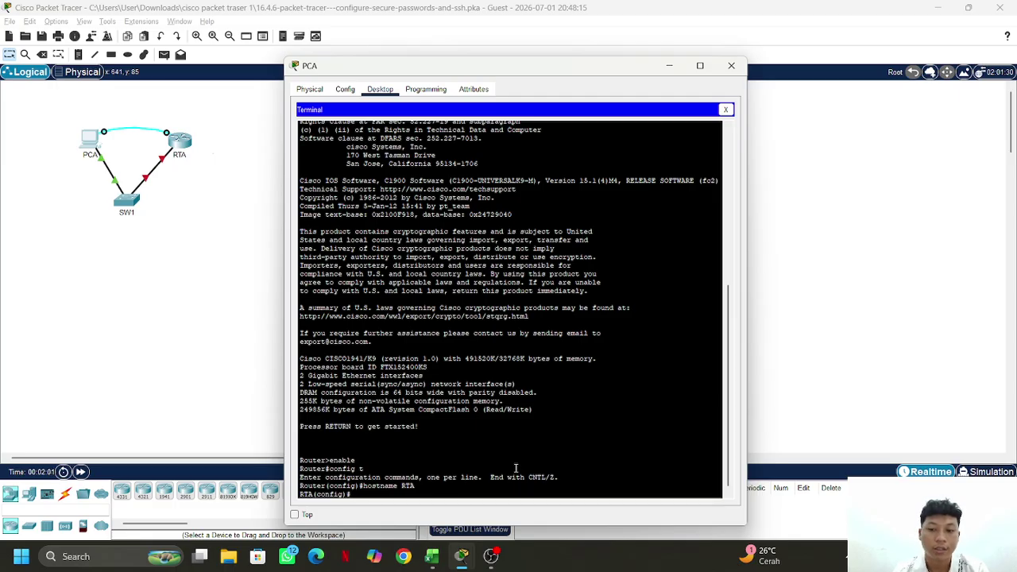
{"action": "type", "text": "se"}
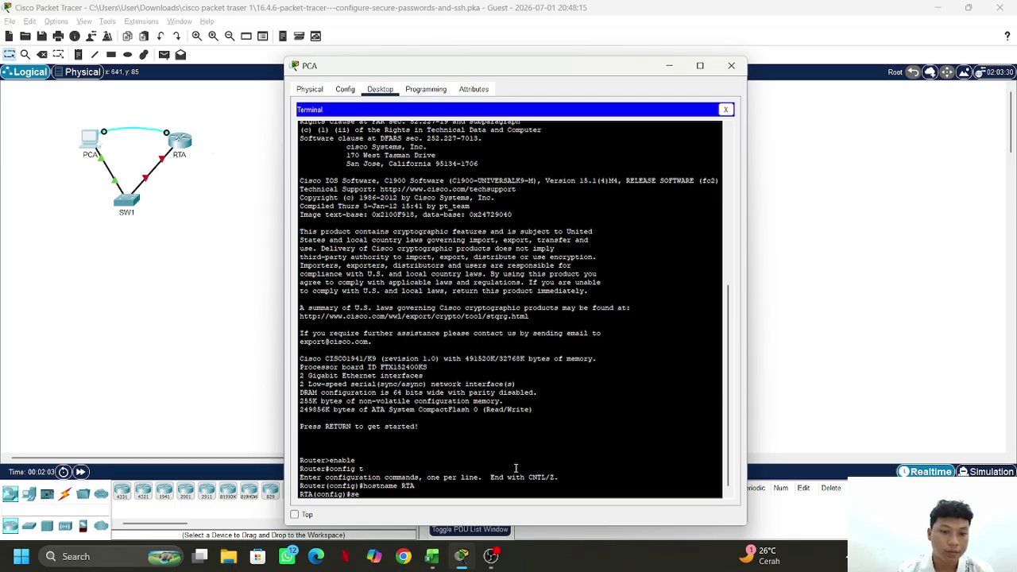
{"action": "type", "text": "rvice"}
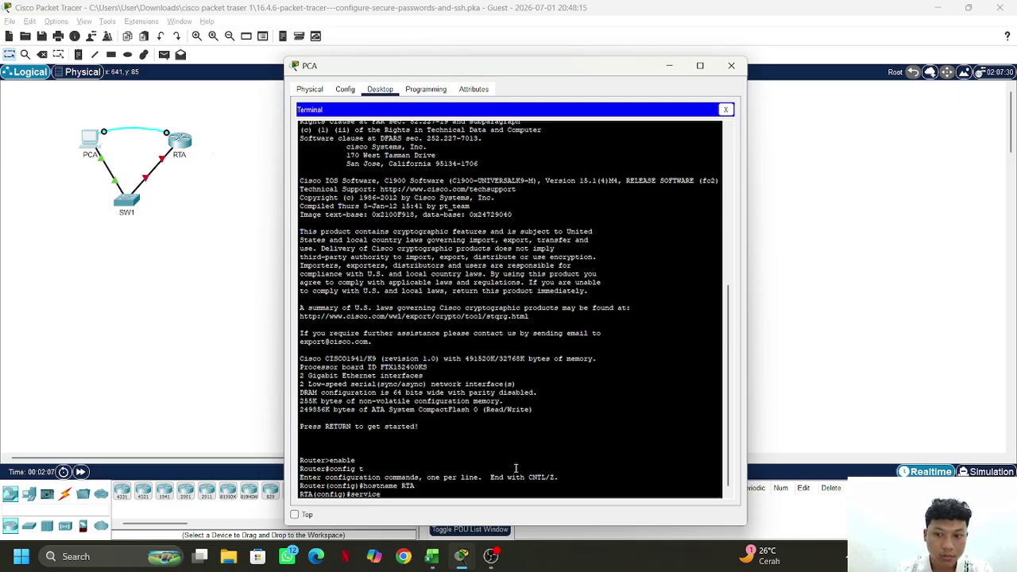
{"action": "type", "text": " passw"}
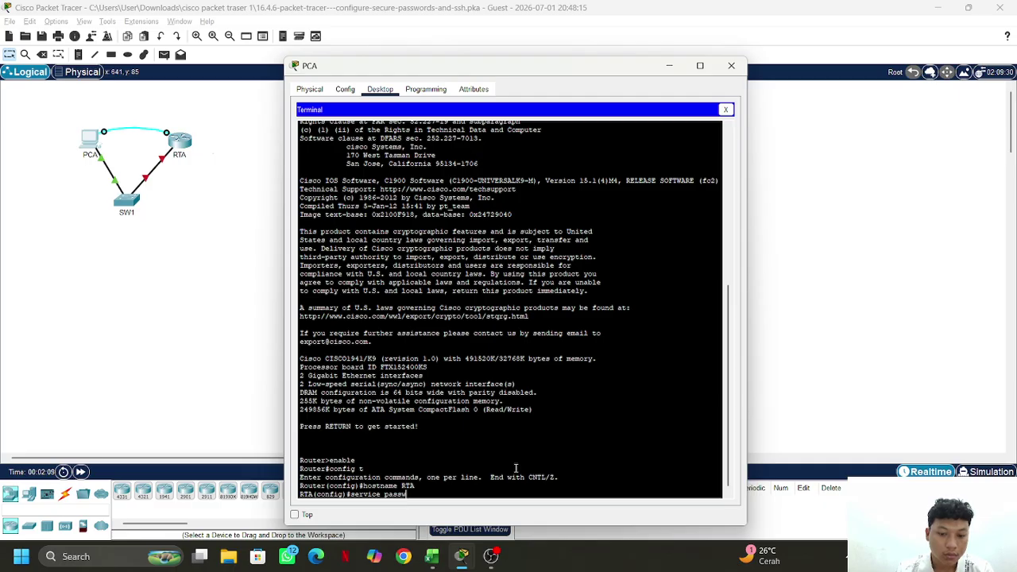
{"action": "type", "text": "ord"}
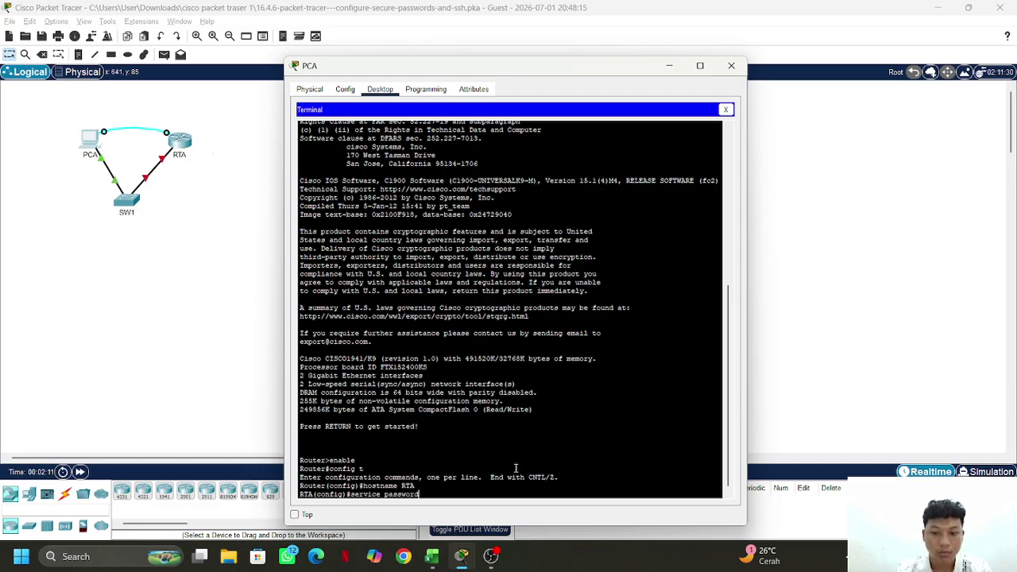
{"action": "type", "text": "-e"}
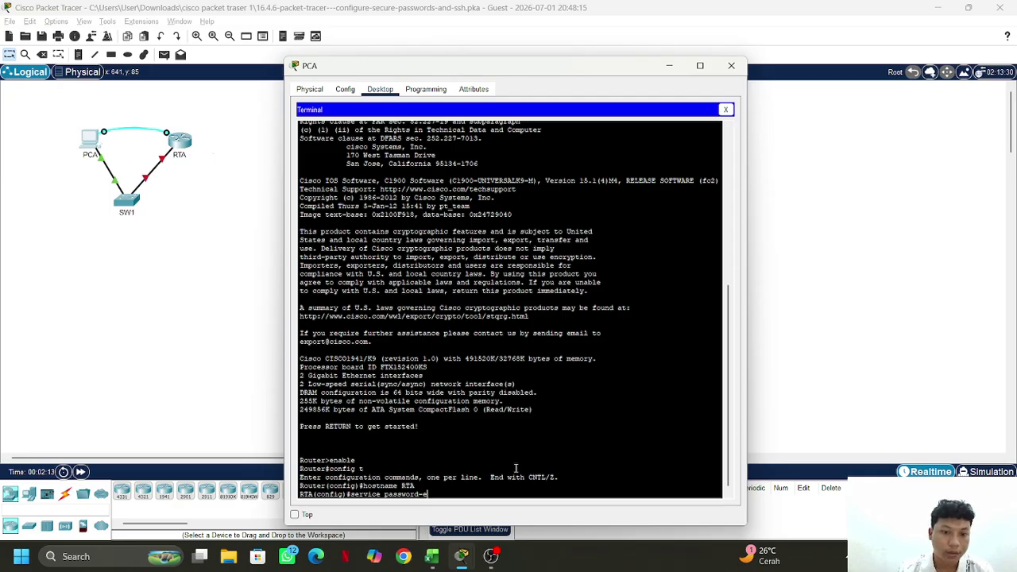
{"action": "type", "text": "ncry"}
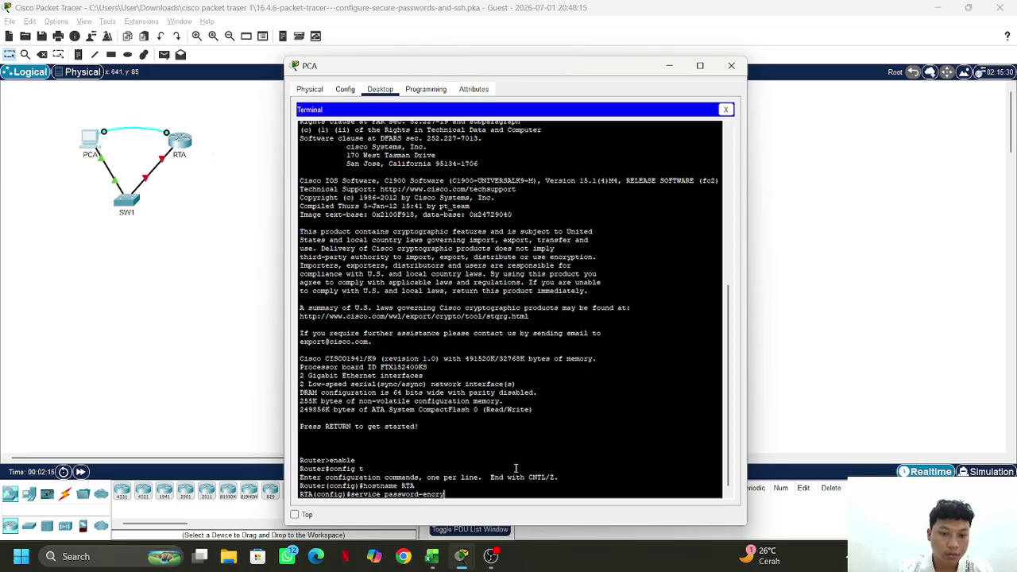
{"action": "type", "text": "p"}
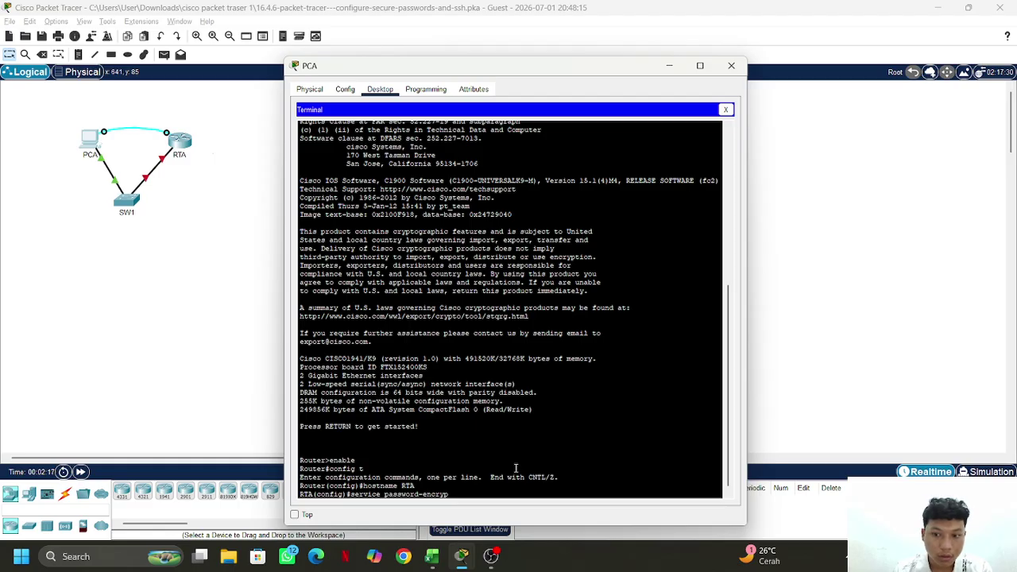
{"action": "type", "text": "tion"}
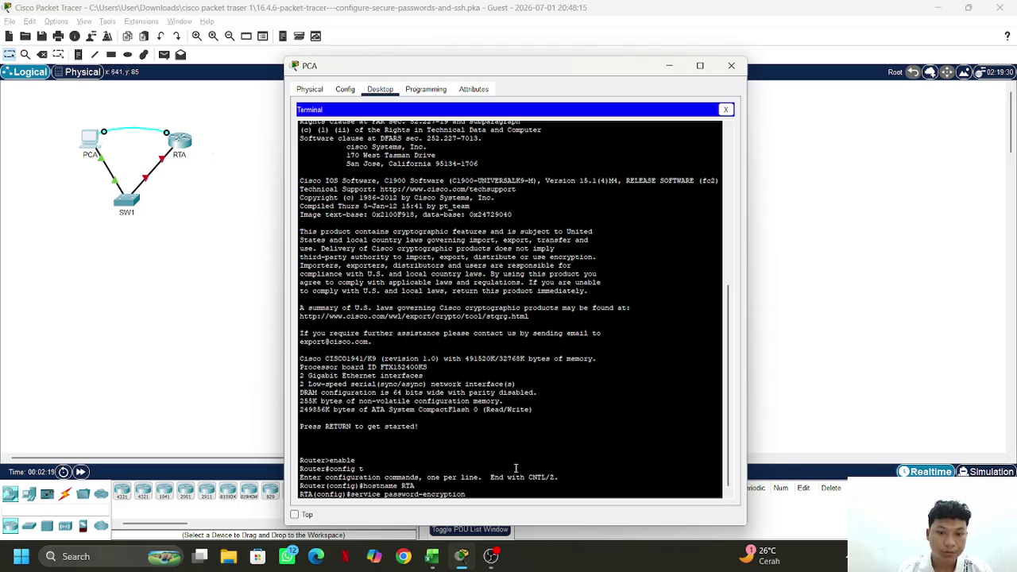
{"action": "key", "text": "Return"}
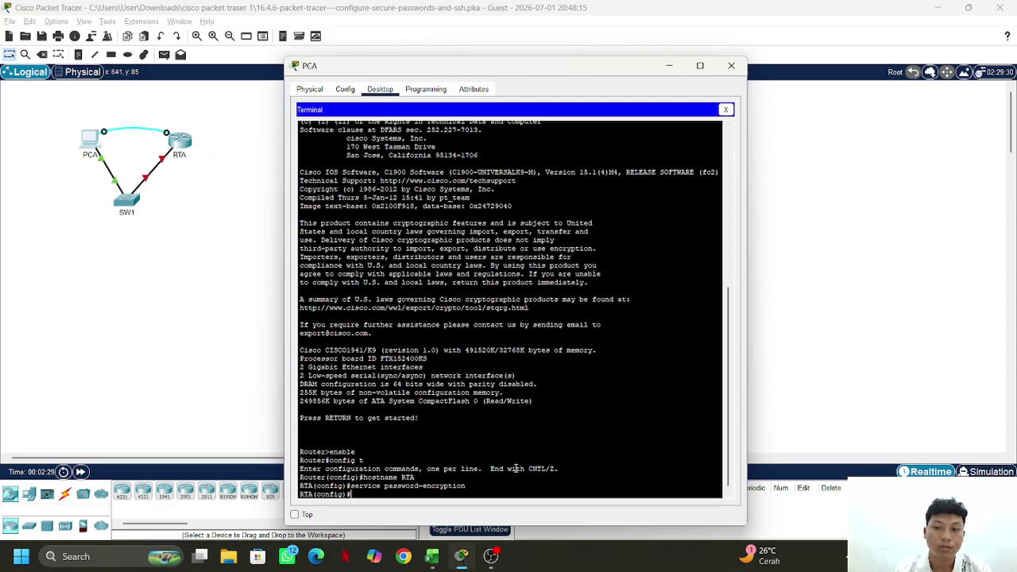
Check the activity instructions, then enter 'security password min-length 10' on RTA
{"action": "type", "text": "sec"}
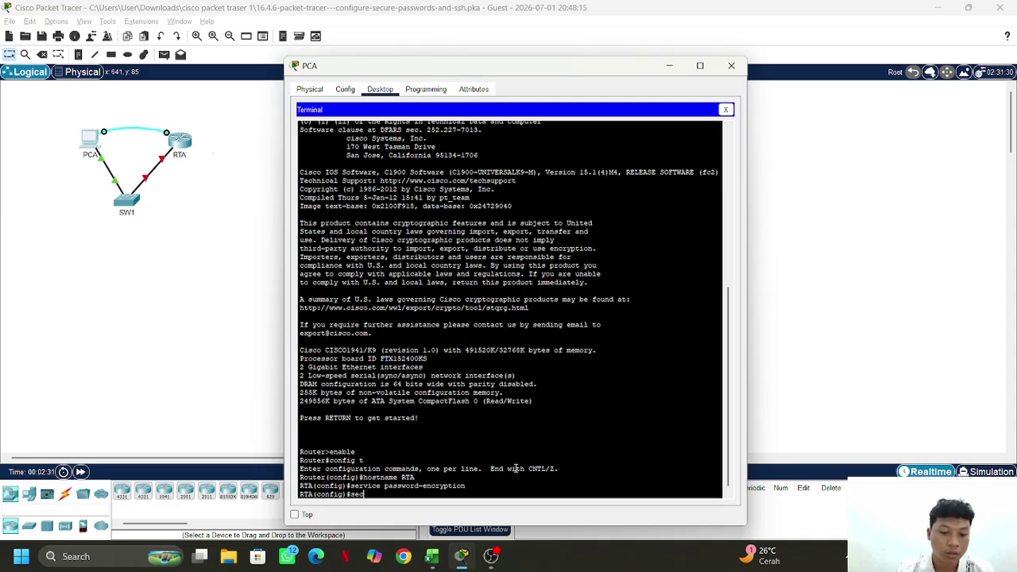
{"action": "type", "text": "urity"}
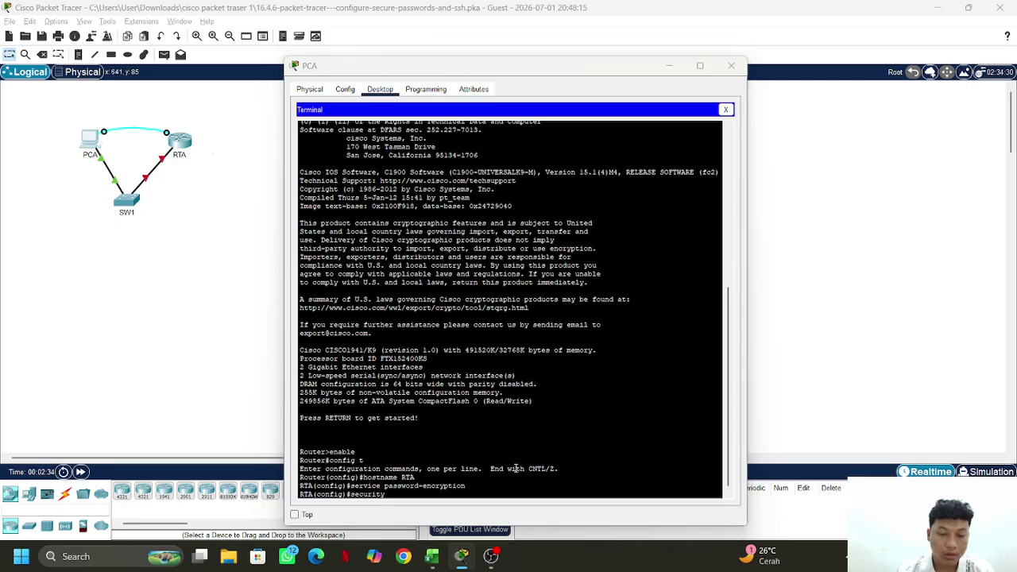
{"action": "key", "text": "alt+Tab"}
{"action": "left_click", "coordinate": [481, 331]}
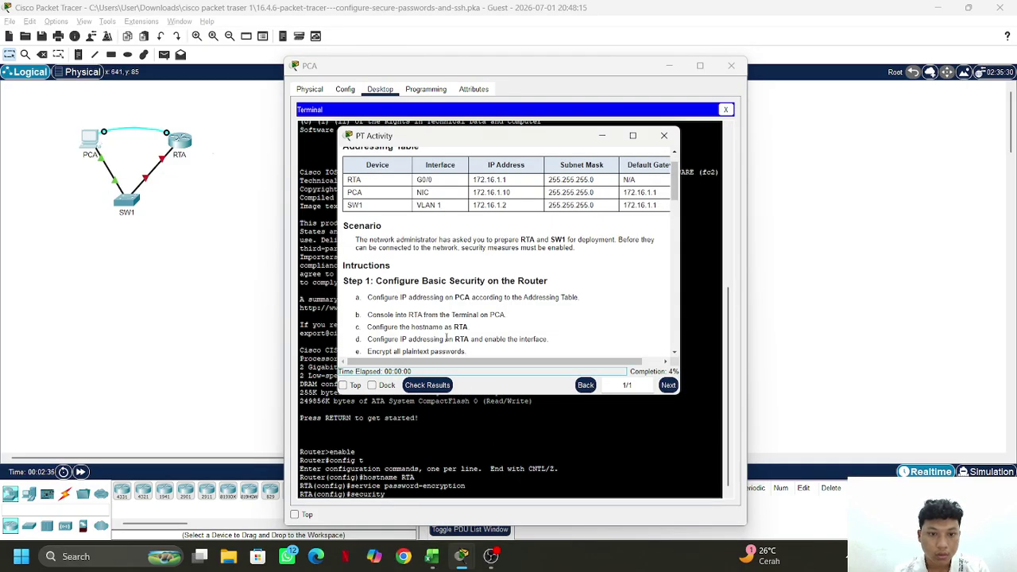
{"action": "scroll", "coordinate": [482, 331], "scroll_direction": "down", "scroll_amount": 3}
{"action": "scroll", "coordinate": [484, 330], "scroll_direction": "down", "scroll_amount": 1}
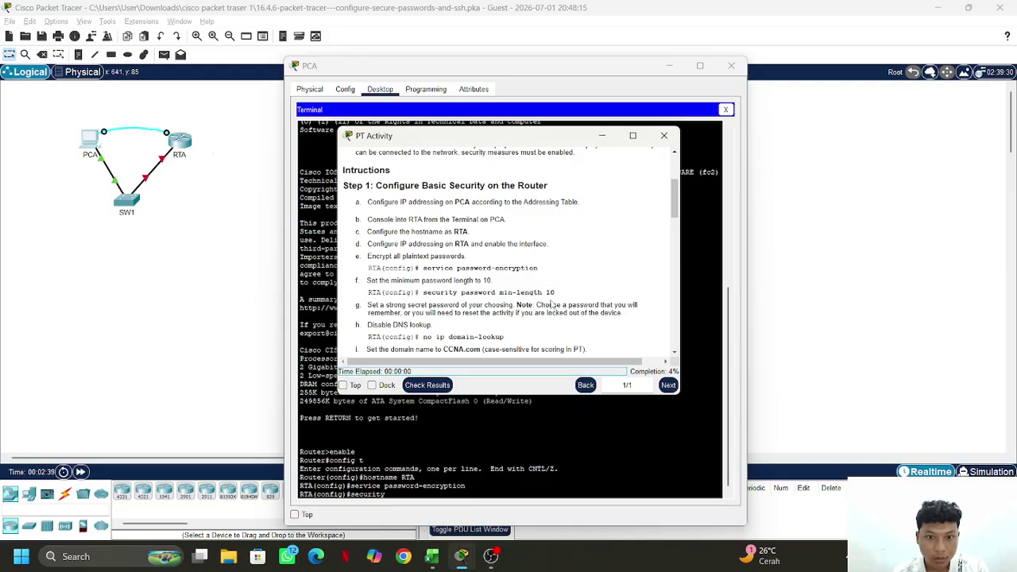
{"action": "left_click", "coordinate": [521, 483]}
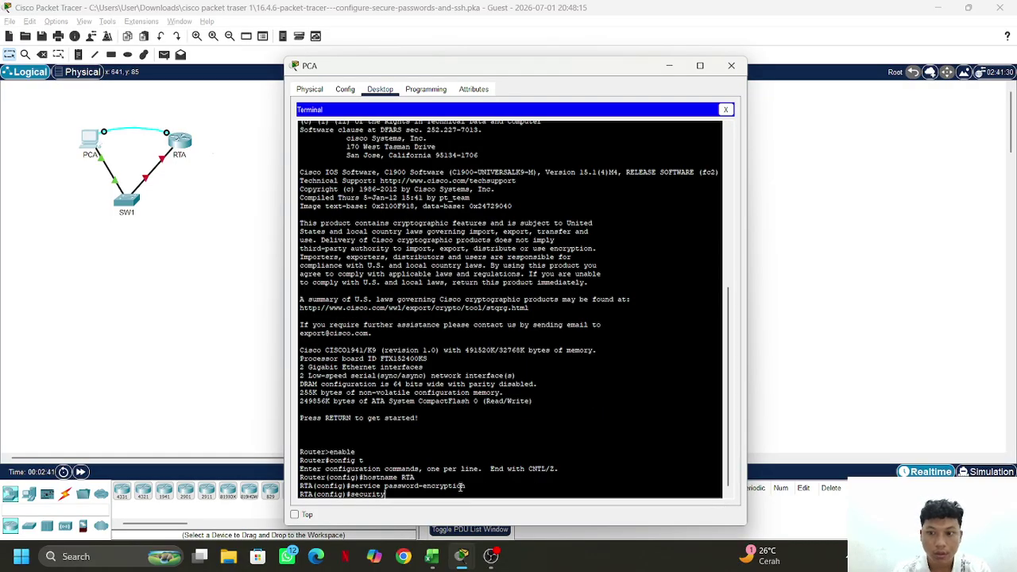
{"action": "type", "text": "security"}
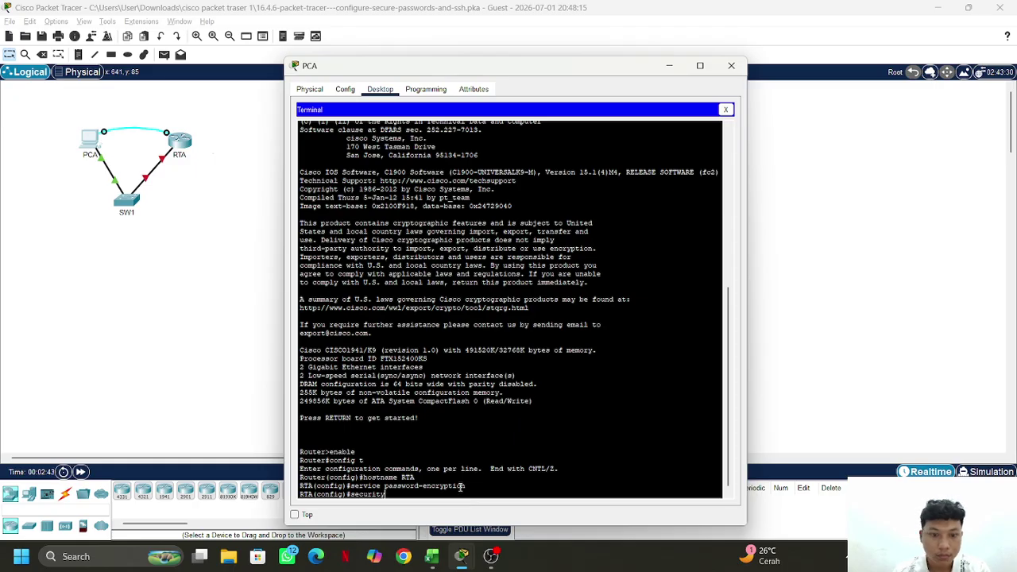
{"action": "type", "text": " passw"}
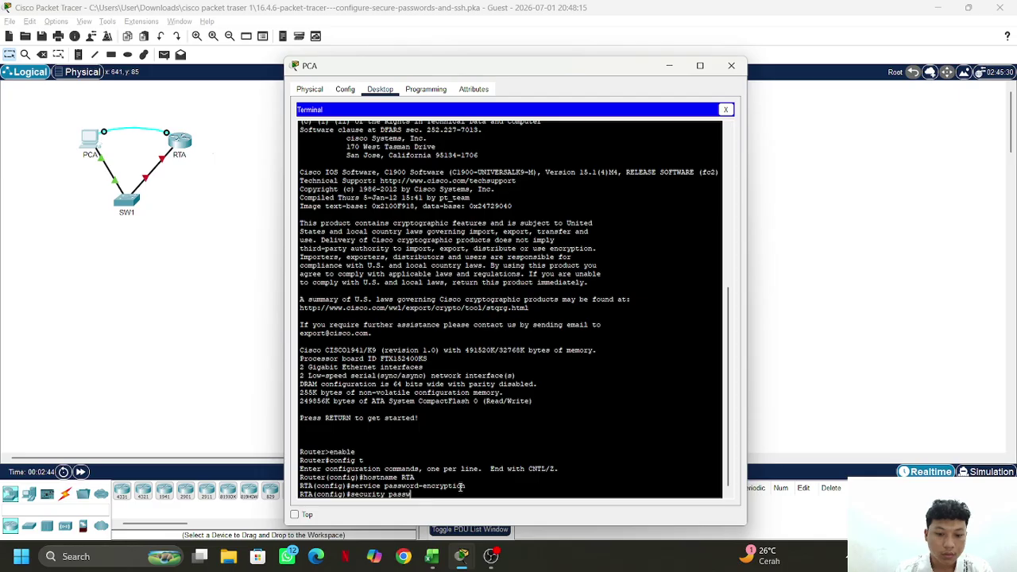
{"action": "type", "text": "ord min"}
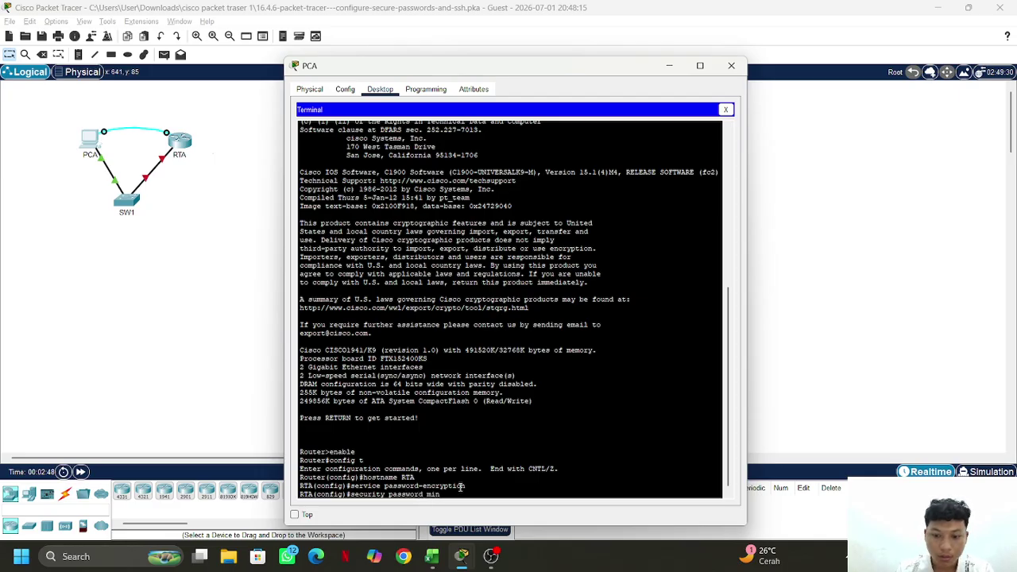
{"action": "type", "text": "-leng"}
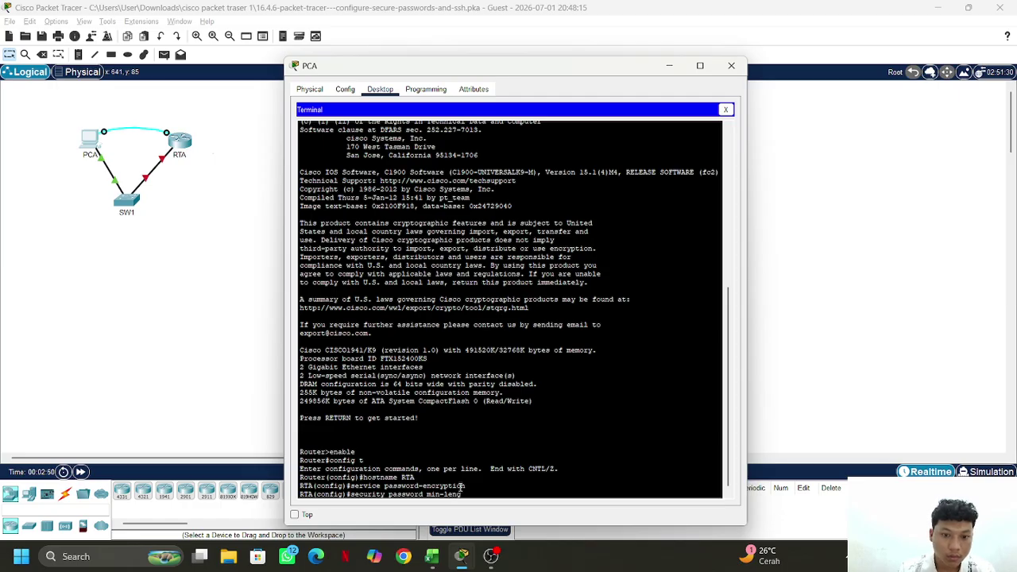
{"action": "type", "text": "th"}
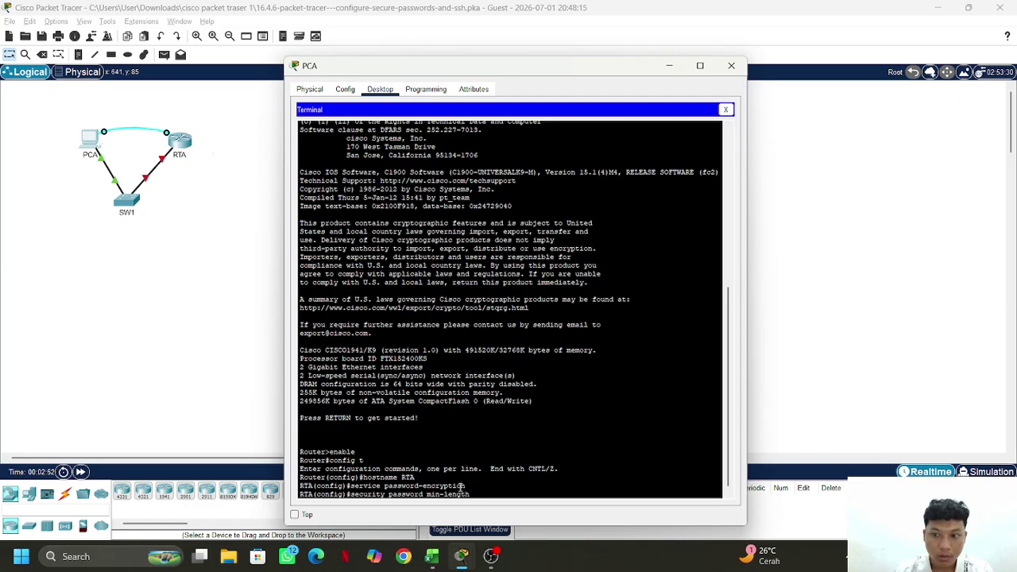
{"action": "type", "text": " 10"}
{"action": "key", "text": "Return"}
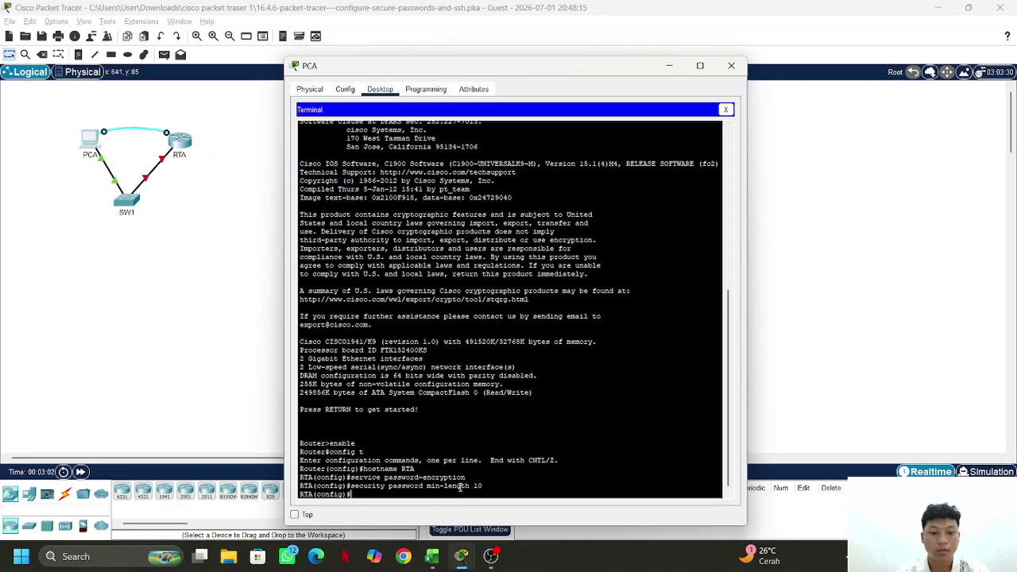
Set RTA's enable secret to the required password and start typing the MOTD banner command
{"action": "type", "text": "ena"}
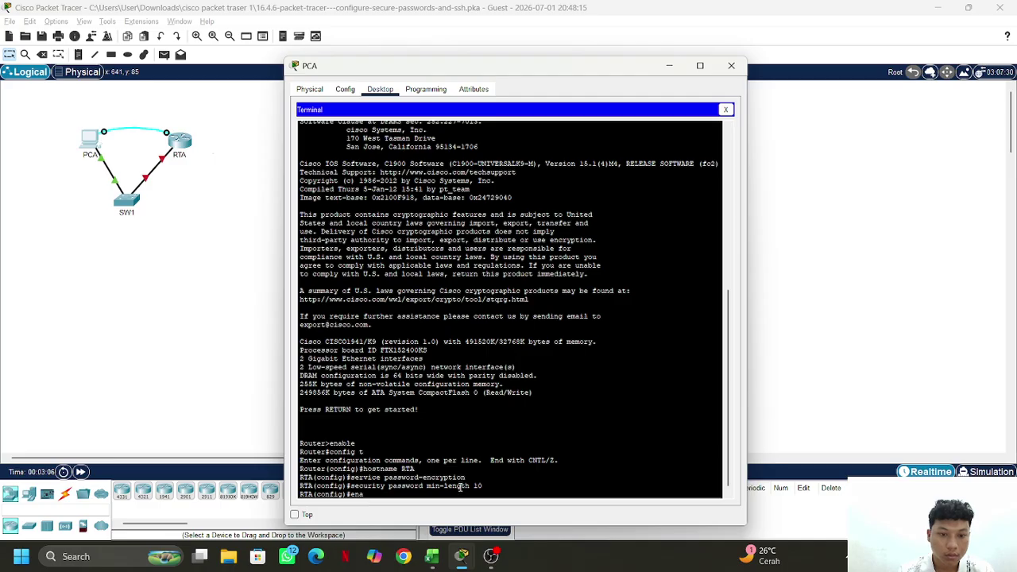
{"action": "type", "text": "ble"}
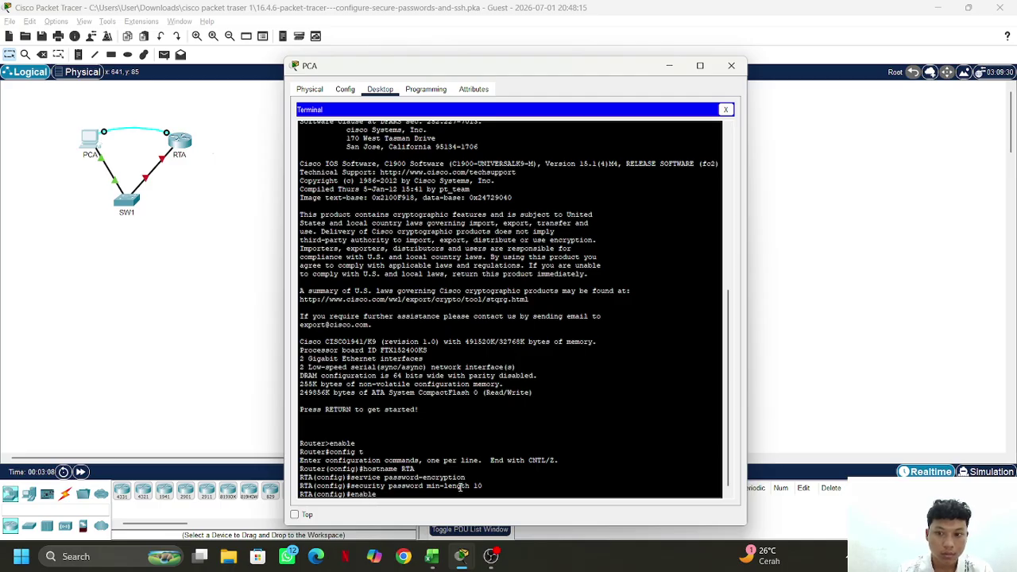
{"action": "type", "text": " s"}
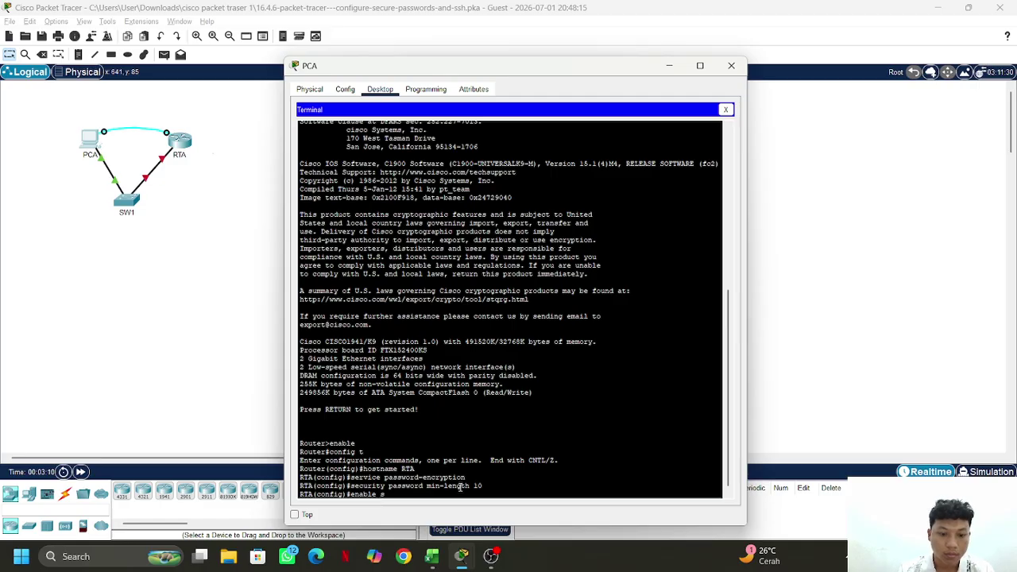
{"action": "type", "text": "ecret"}
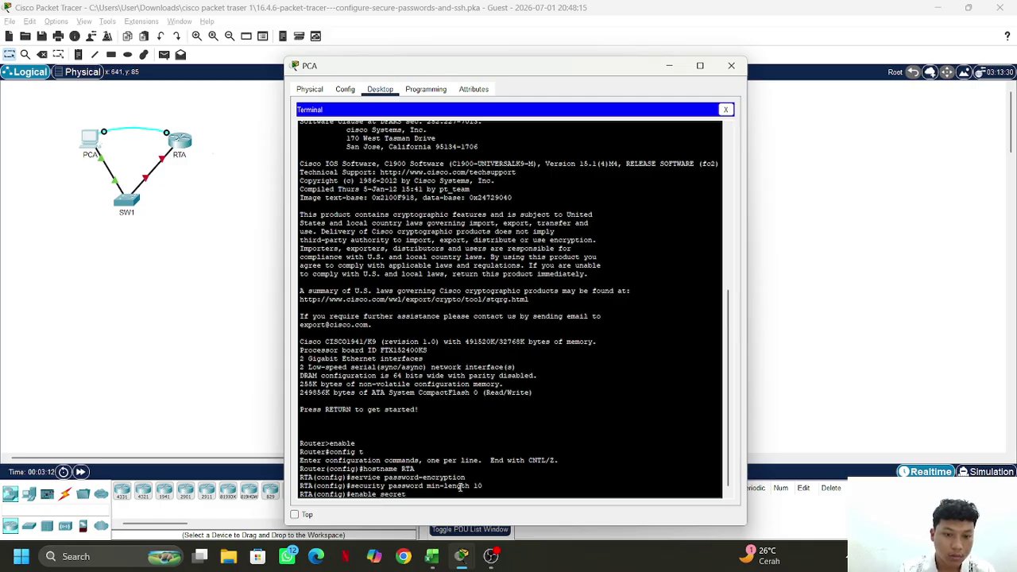
{"action": "type", "text": " Sec"}
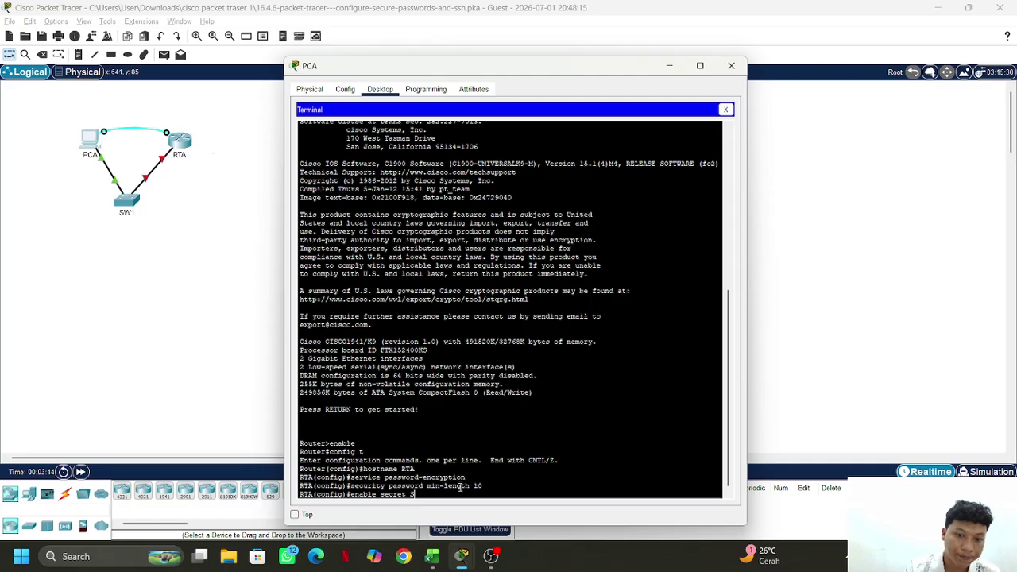
{"action": "type", "text": "ret"}
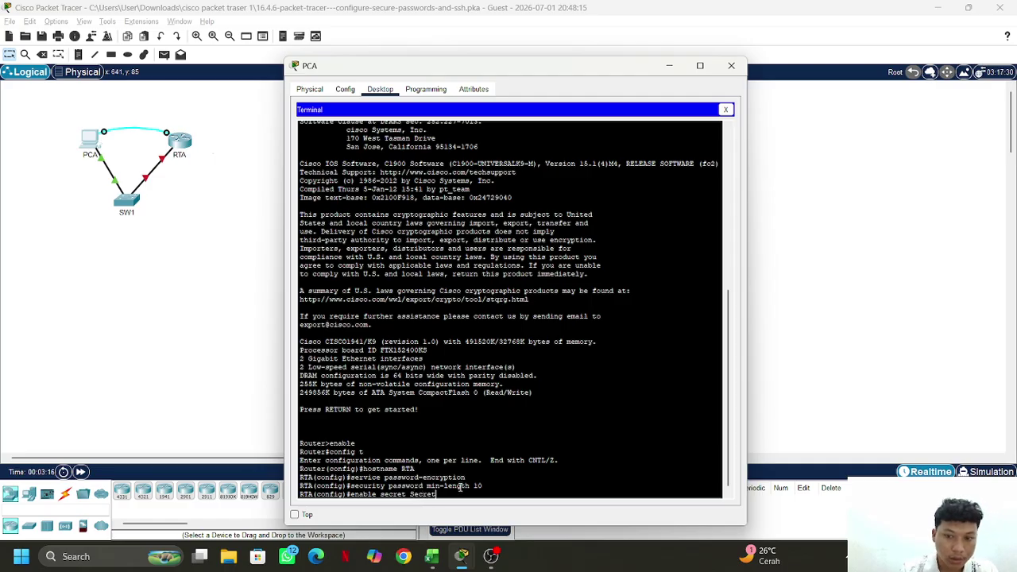
{"action": "type", "text": "P"}
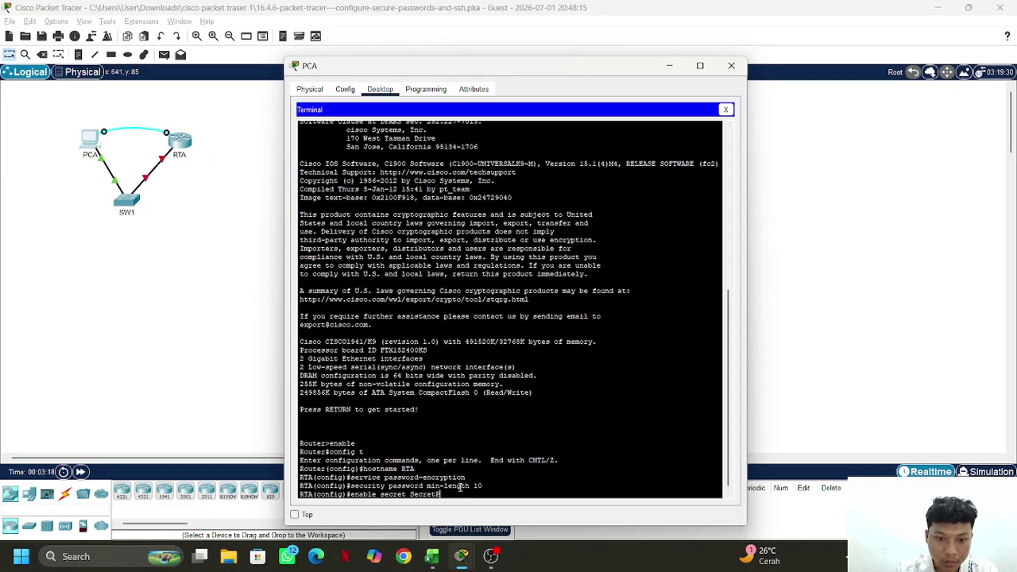
{"action": "type", "text": "@"}
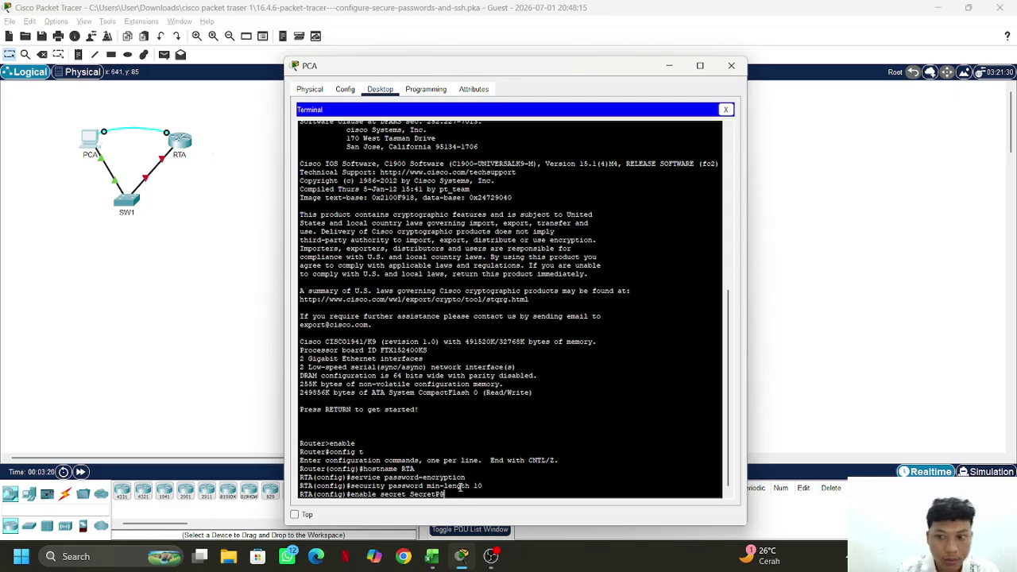
{"action": "type", "text": "ss1"}
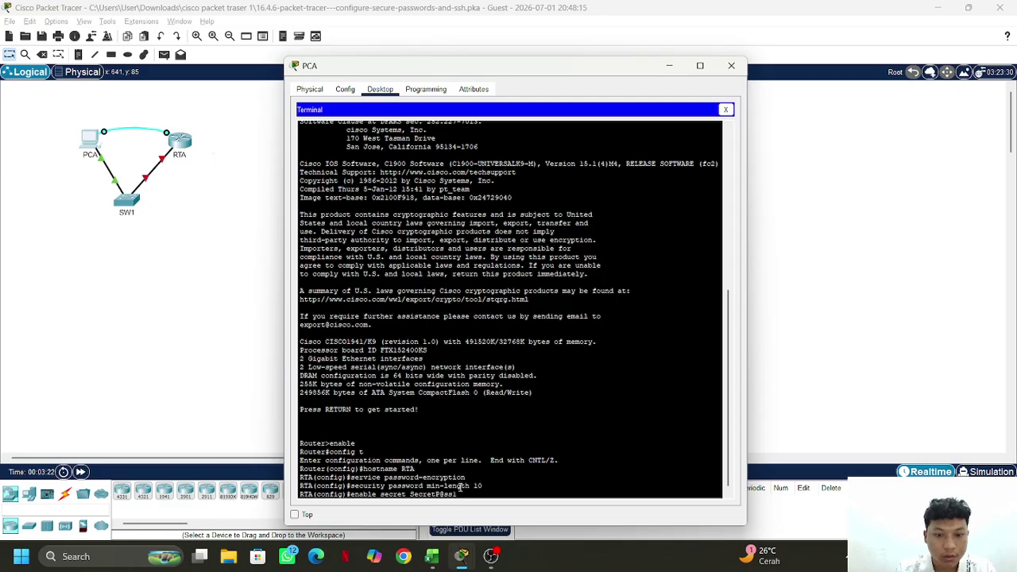
{"action": "type", "text": "0"}
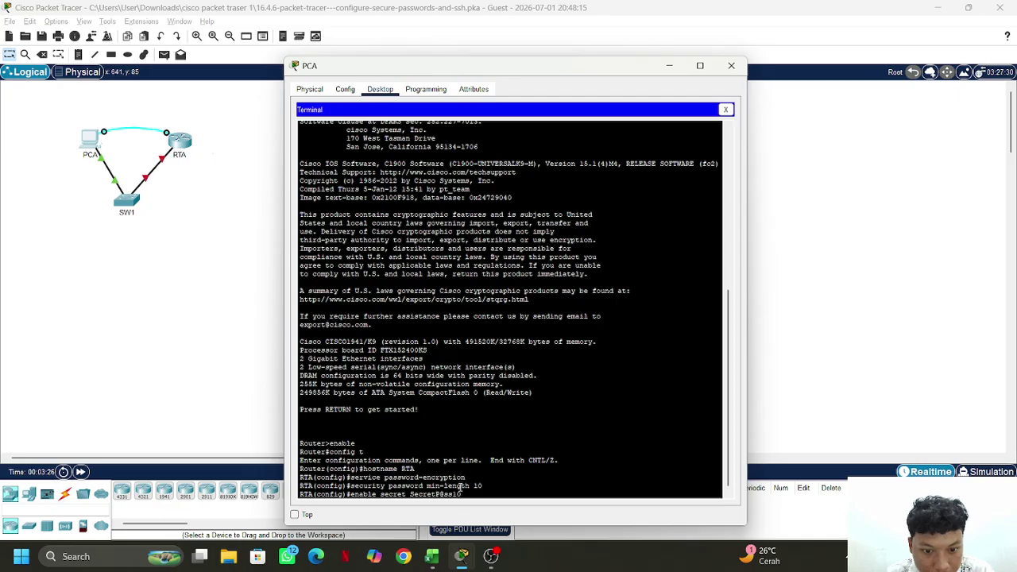
{"action": "key", "text": "Return"}
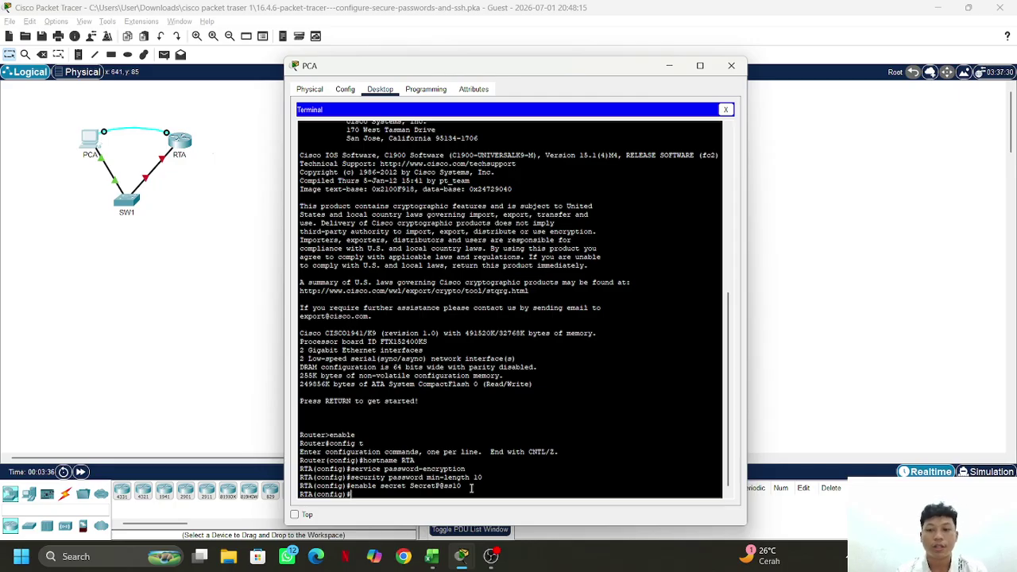
{"action": "type", "text": "ba"}
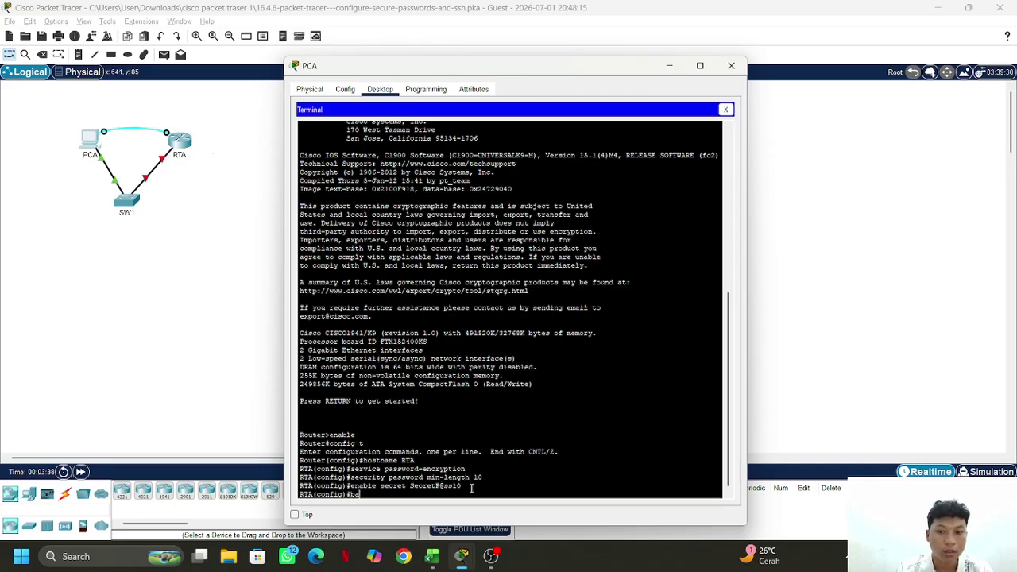
{"action": "type", "text": "nner"}
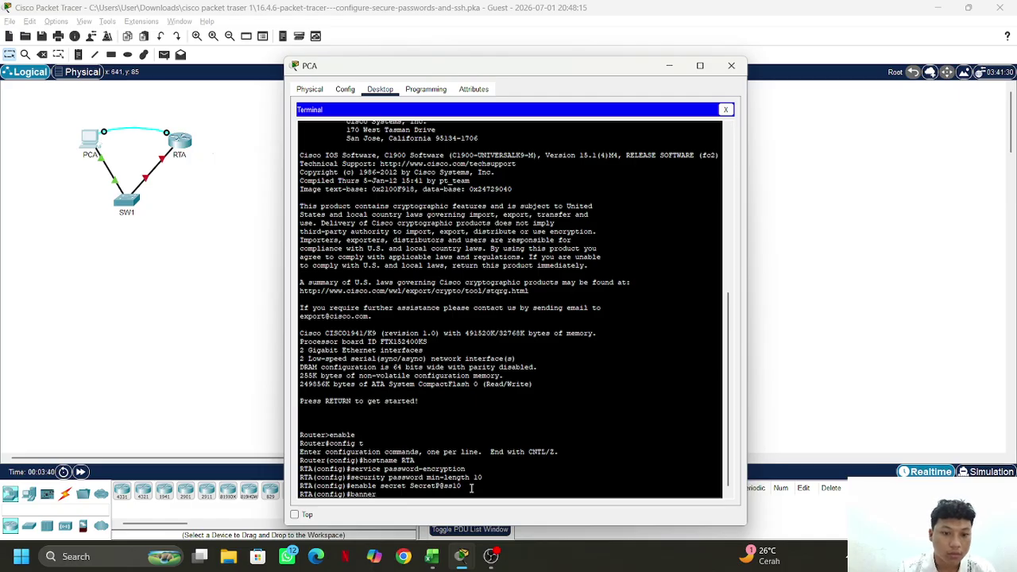
{"action": "type", "text": " motd"}
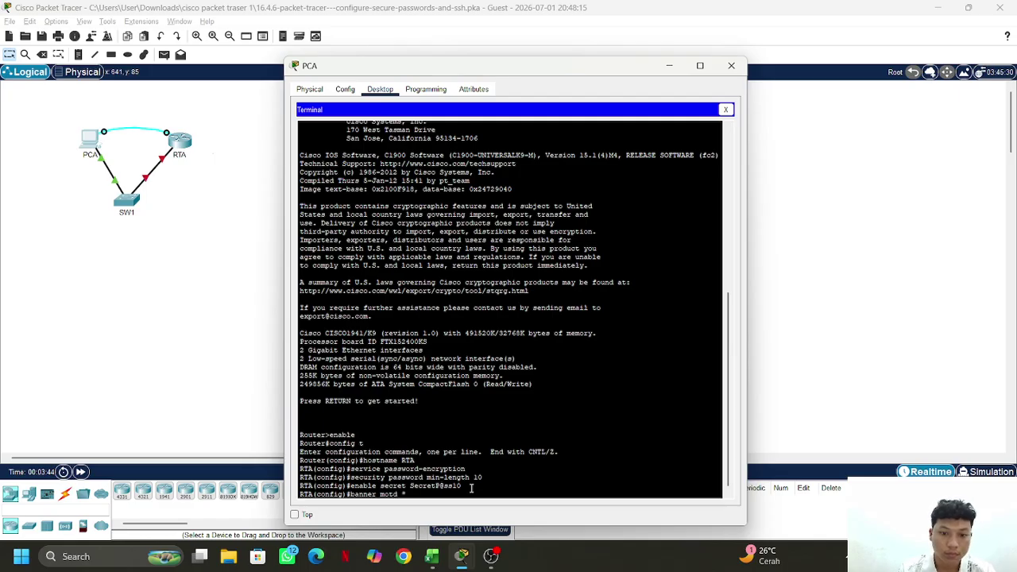
{"action": "type", "text": " #"}
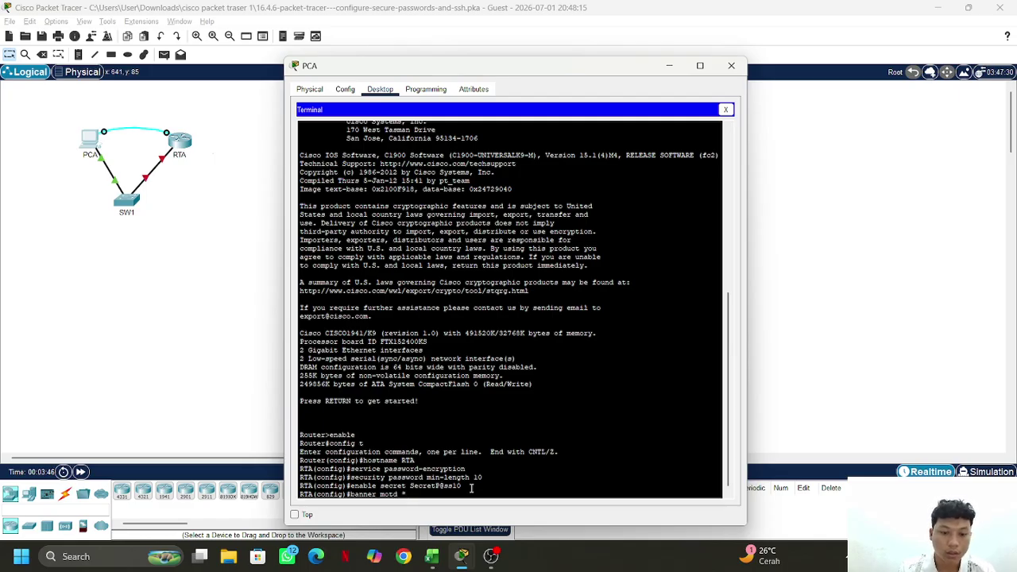
{"action": "type", "text": "Akse"}
Fix the banner typo and finish the MOTD 'Akses tidak sah dilarang keras!'
{"action": "key", "text": "BackSpace"}
{"action": "key", "text": "BackSpace"}
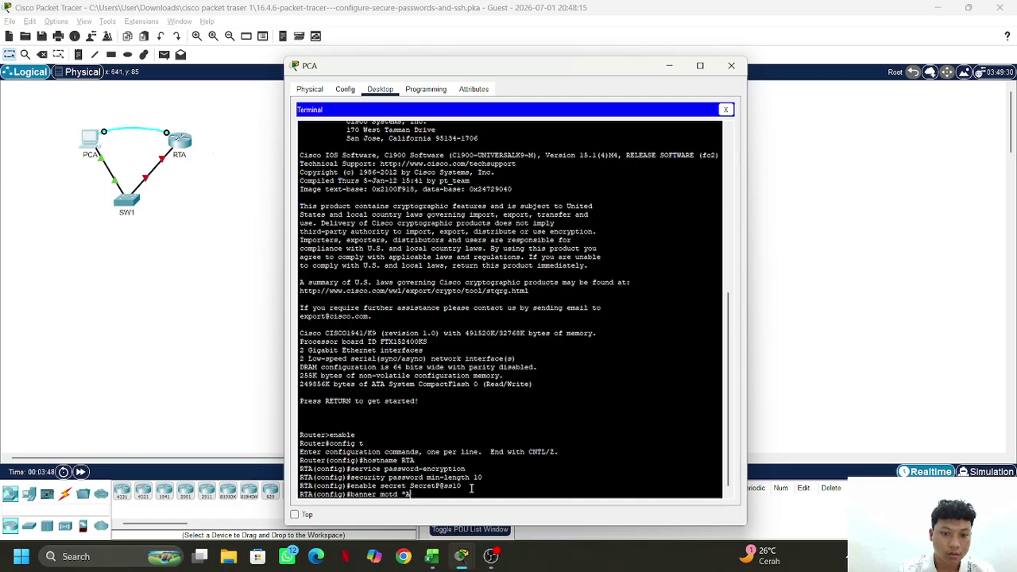
{"action": "type", "text": "kses"}
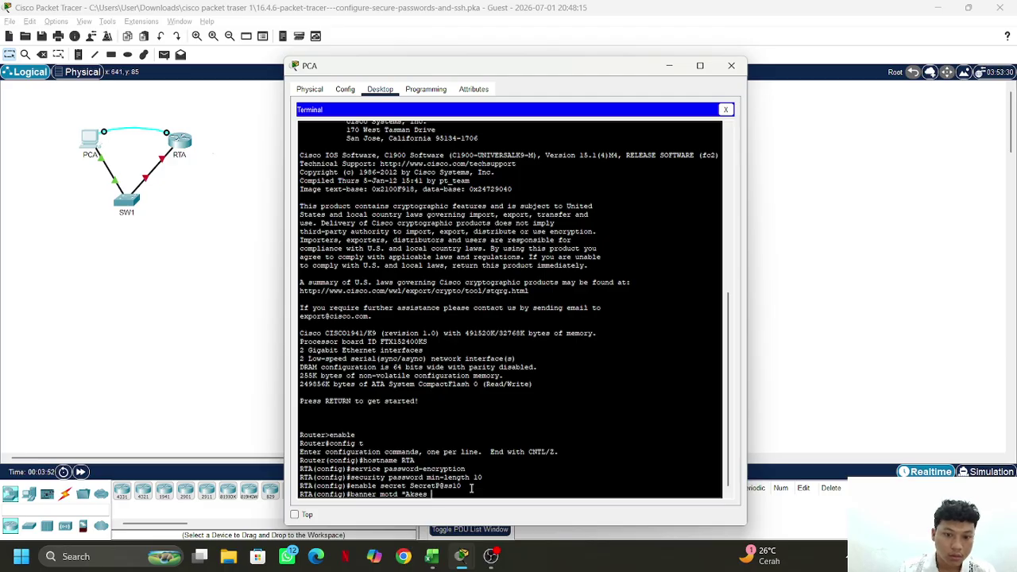
{"action": "type", "text": " t"}
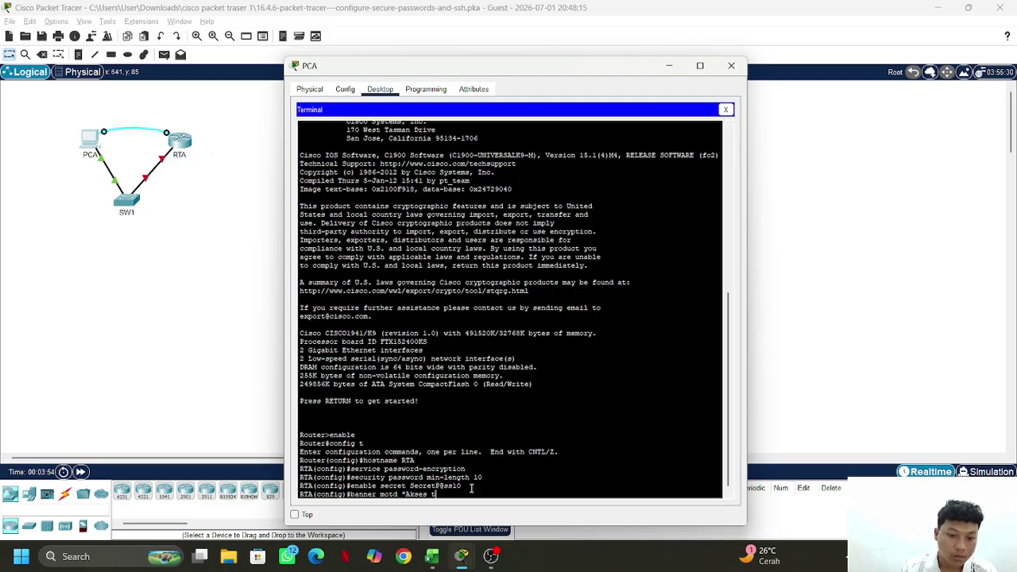
{"action": "type", "text": "idak sah"}
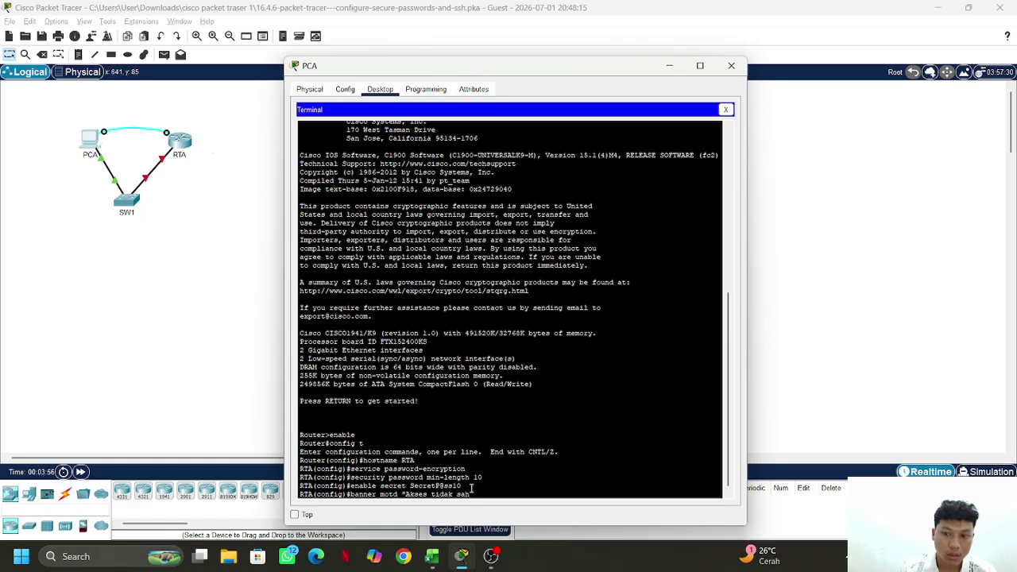
{"action": "type", "text": " dila"}
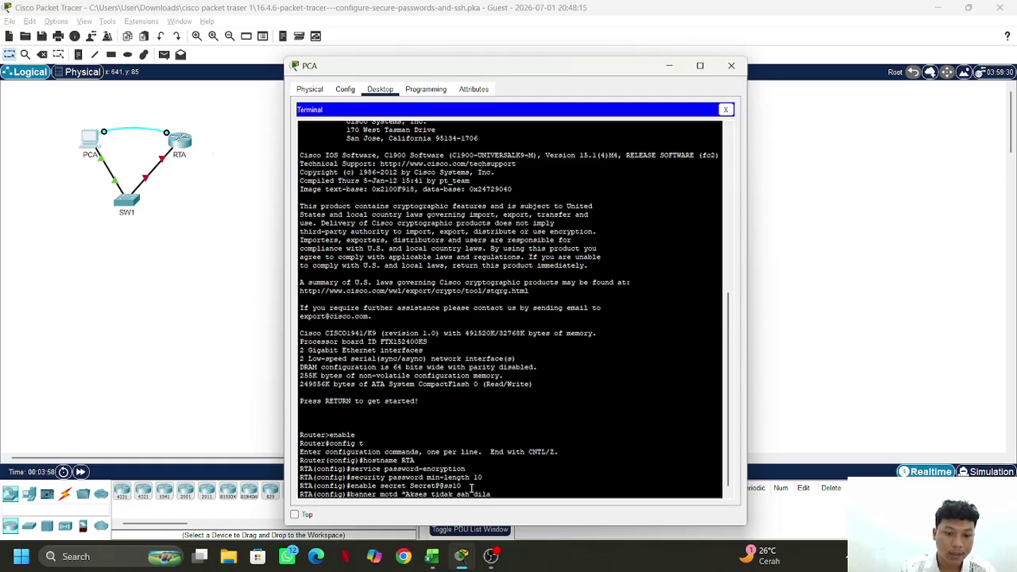
{"action": "type", "text": "rang keras"}
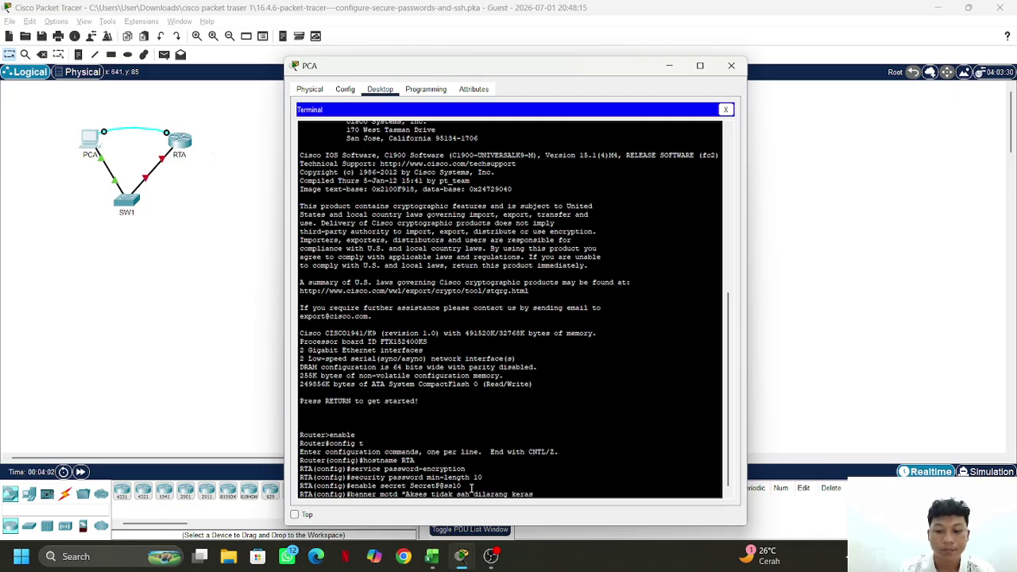
{"action": "type", "text": "!\""}
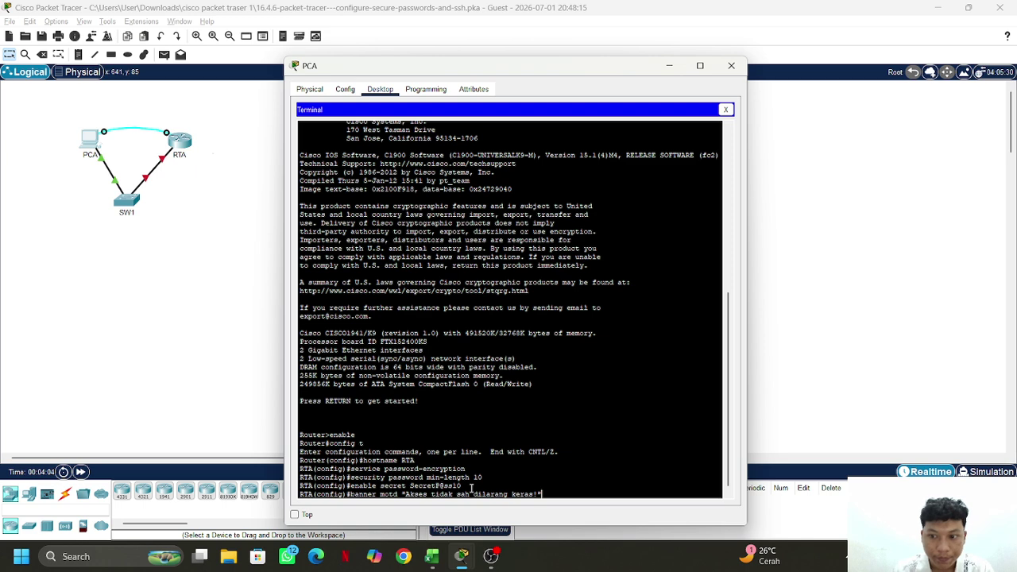
{"action": "key", "text": "Return"}
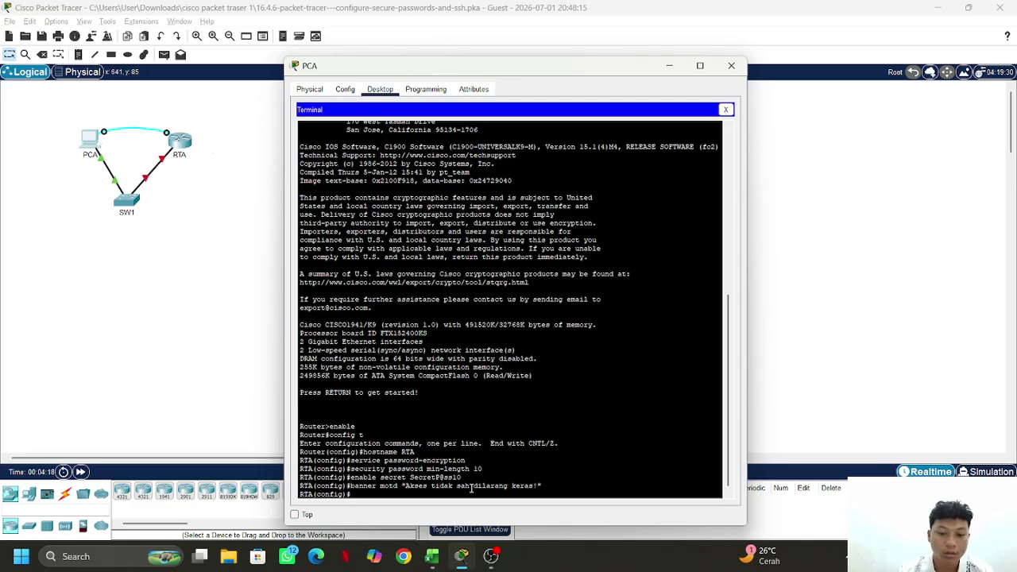
Enter 'login block-for 180 attempts 4 within 120' on RTA
{"action": "type", "text": "logi"}
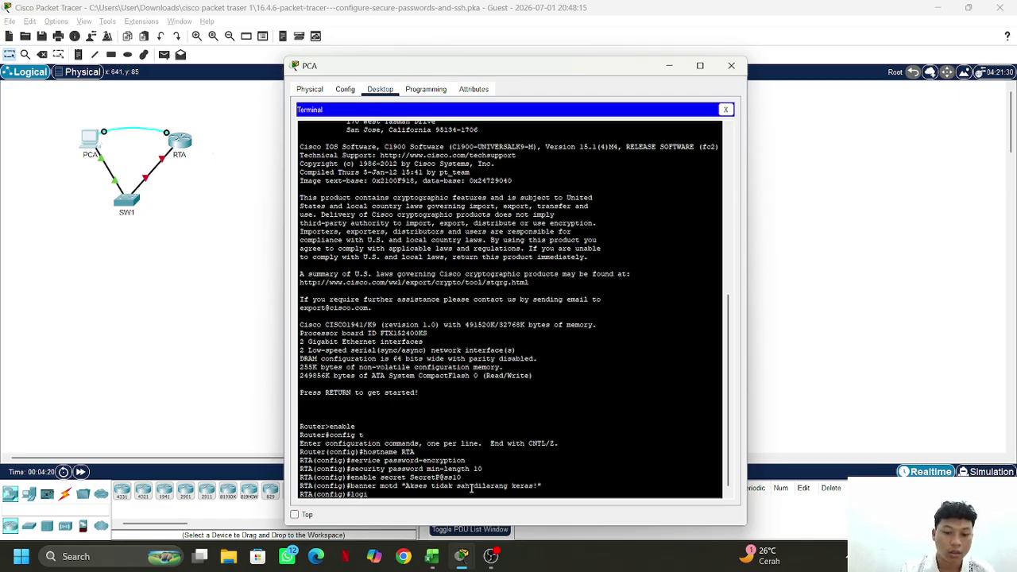
{"action": "type", "text": "n blo"}
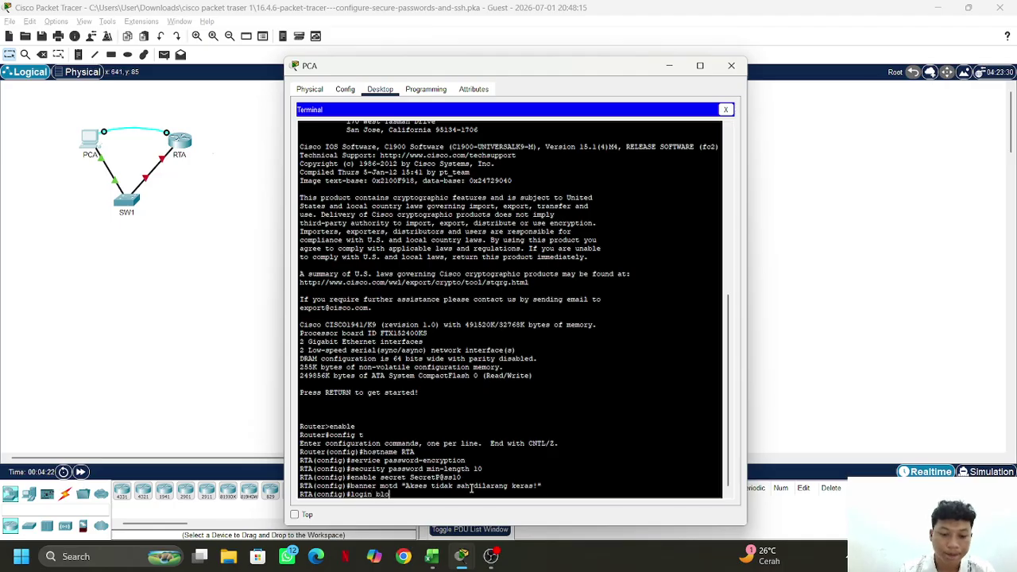
{"action": "type", "text": "ck-"}
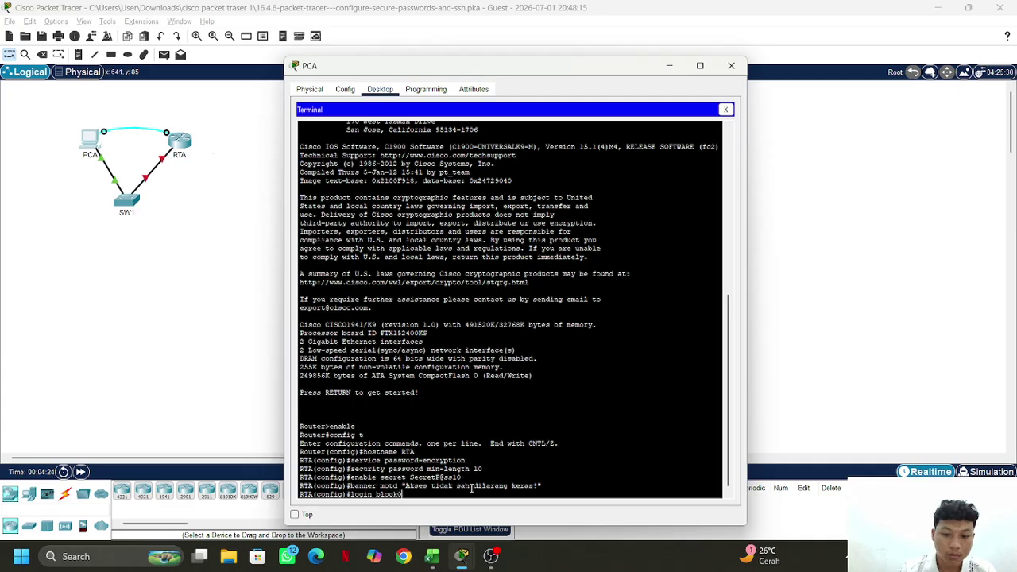
{"action": "type", "text": "fo"}
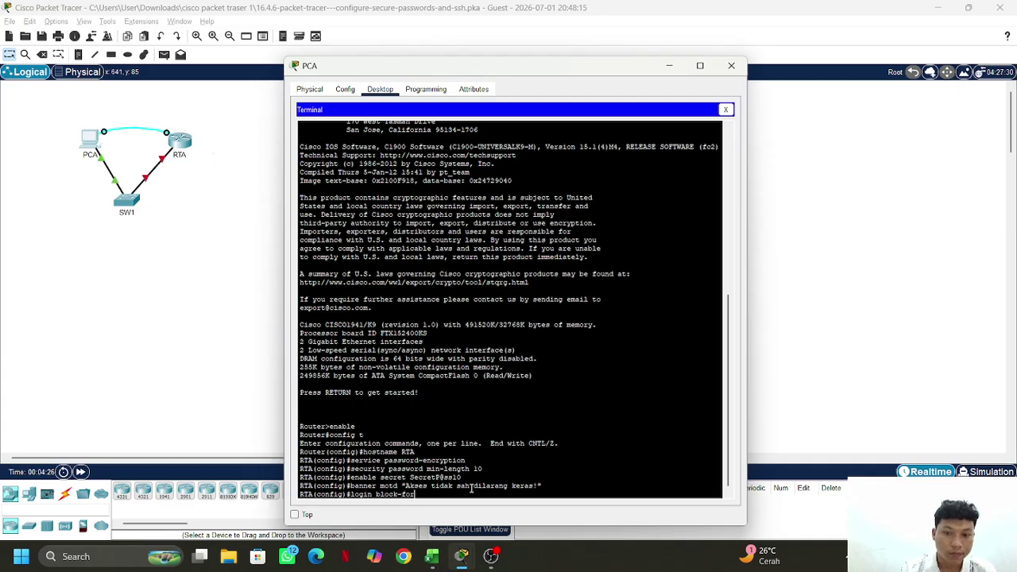
{"action": "type", "text": "r 18"}
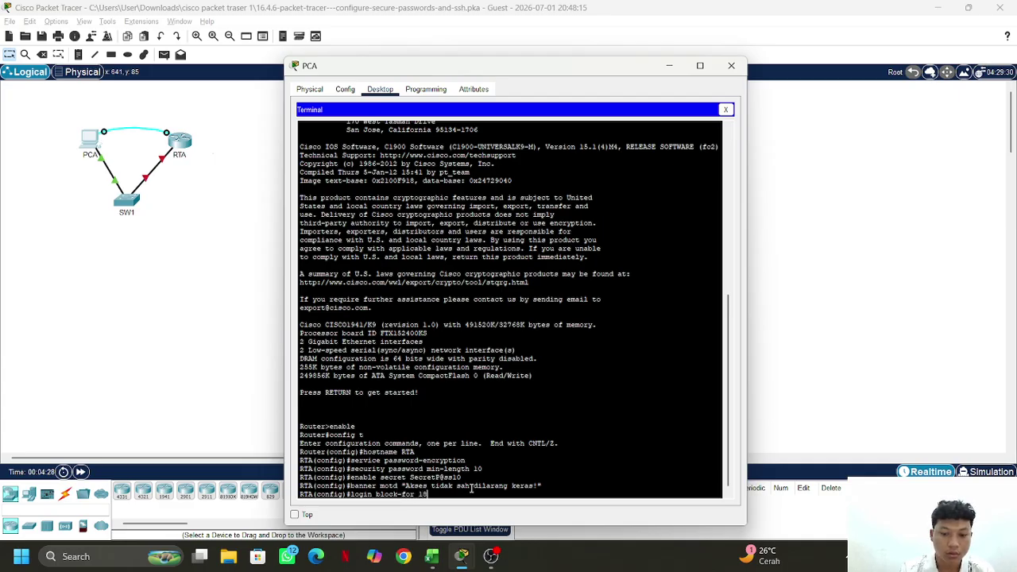
{"action": "type", "text": "0 at"}
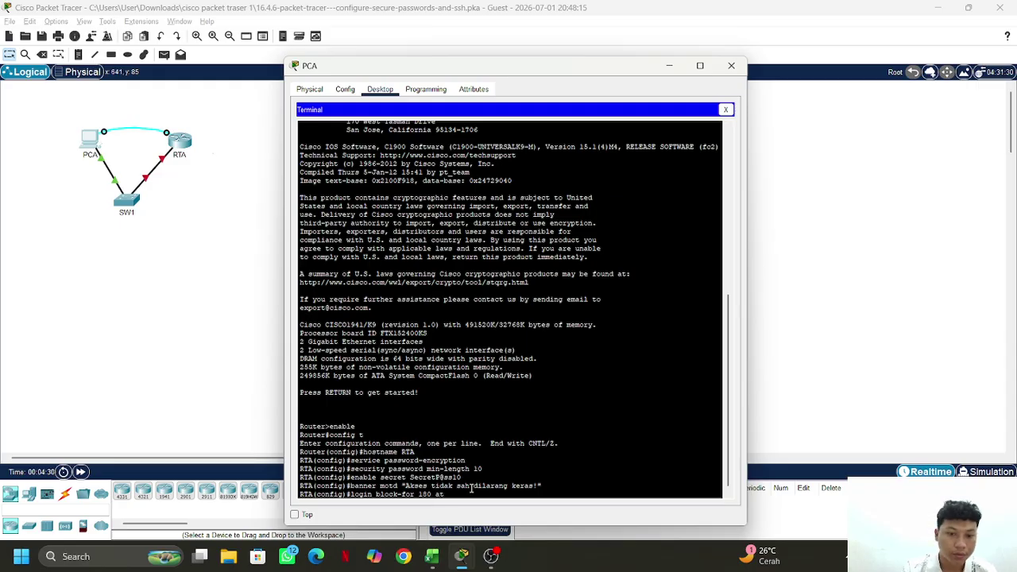
{"action": "type", "text": "tempts"}
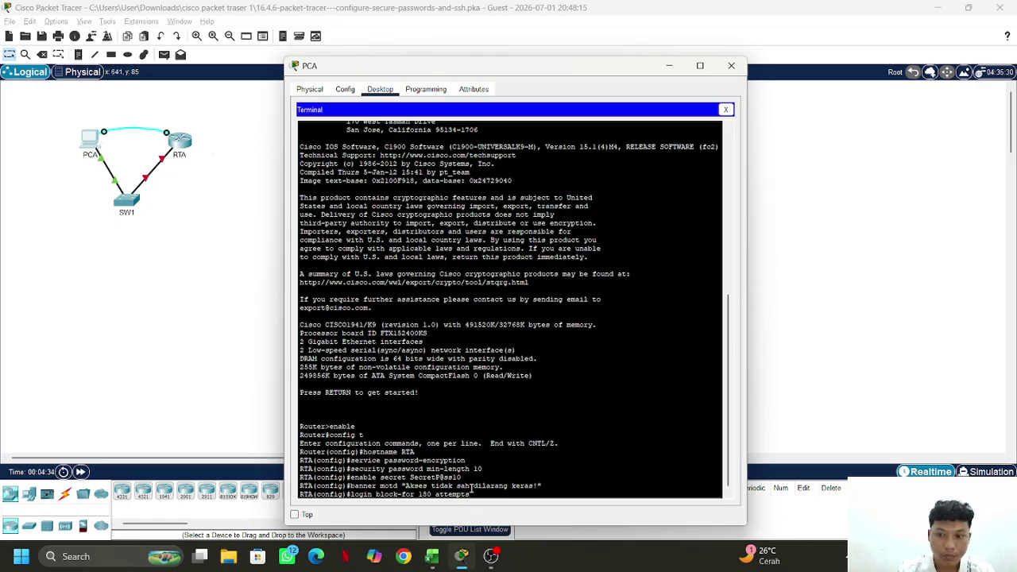
{"action": "type", "text": " 4"}
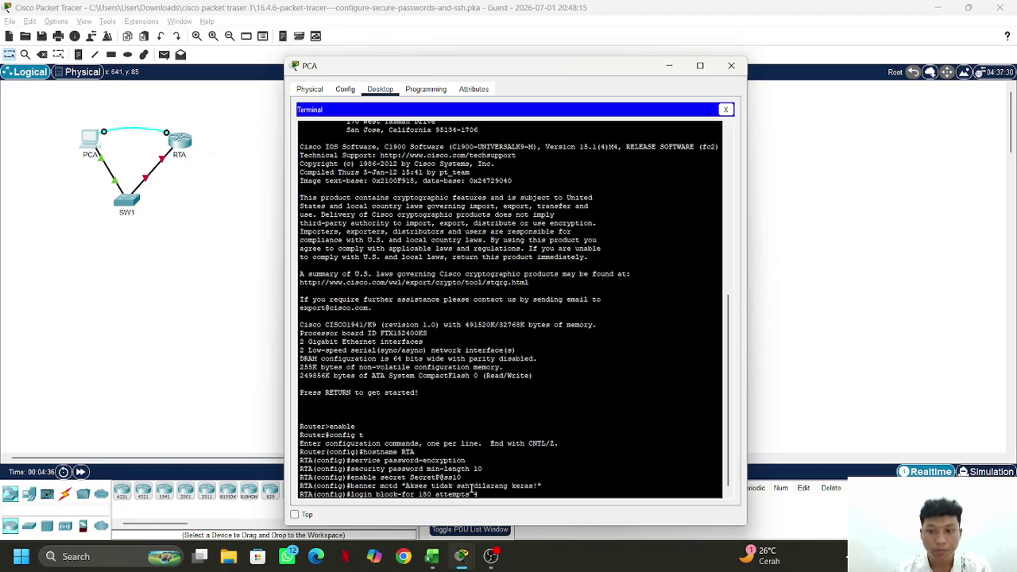
{"action": "type", "text": " within"}
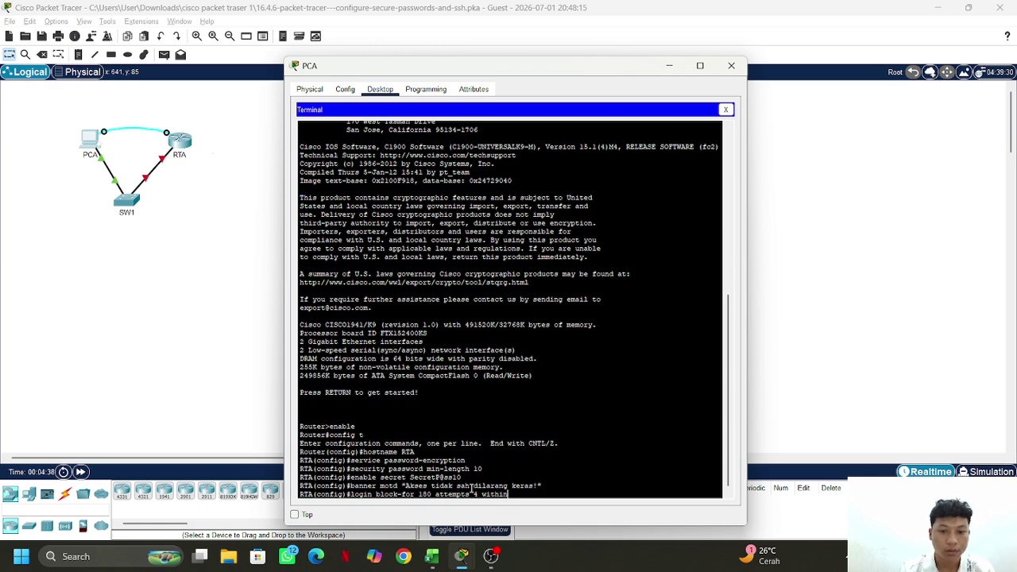
{"action": "type", "text": " 120"}
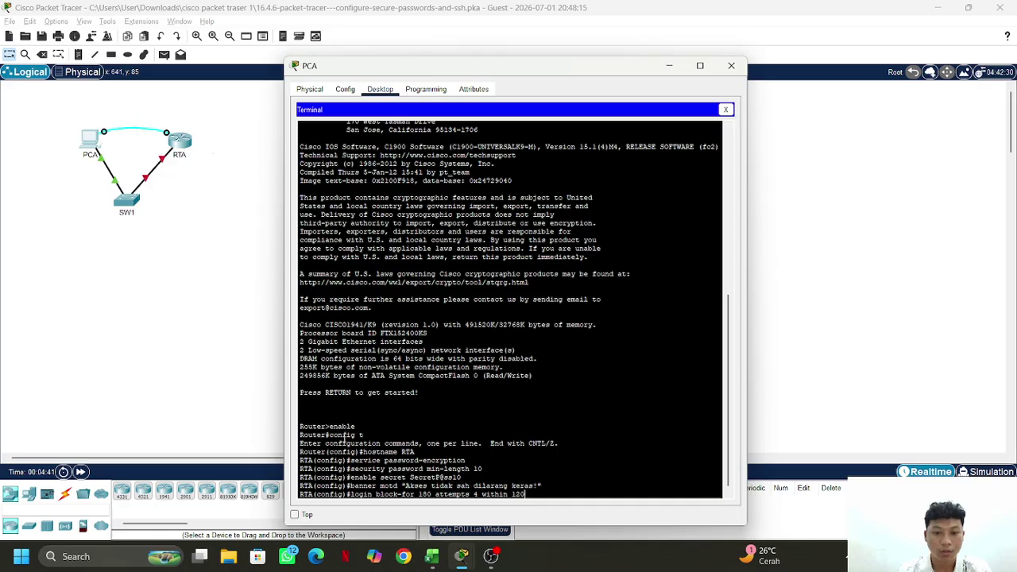
{"action": "key", "text": "Return"}
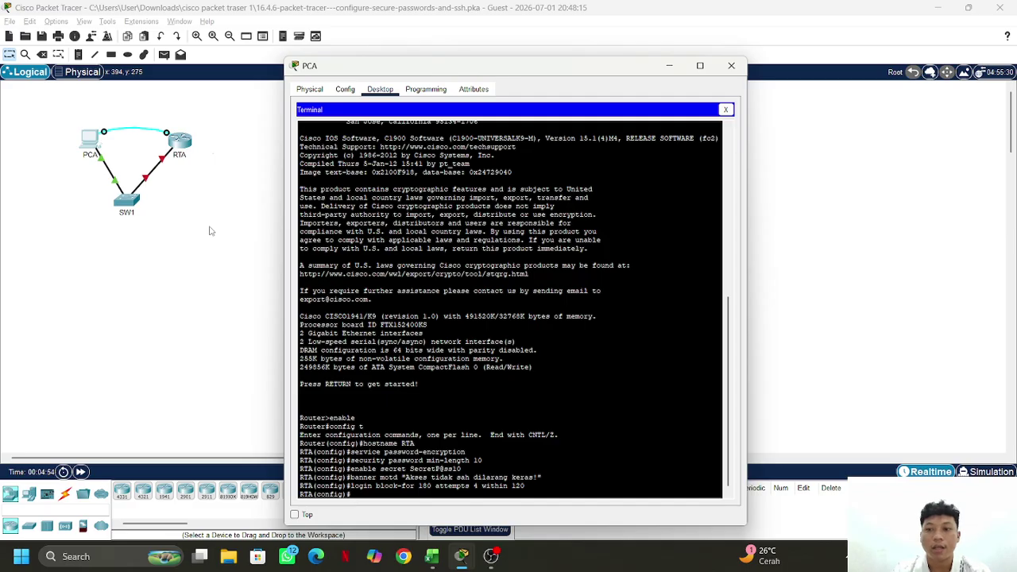
Enter 'ip domain-name netacad.pka' at the RTA config prompt
{"action": "type", "text": "ip"}
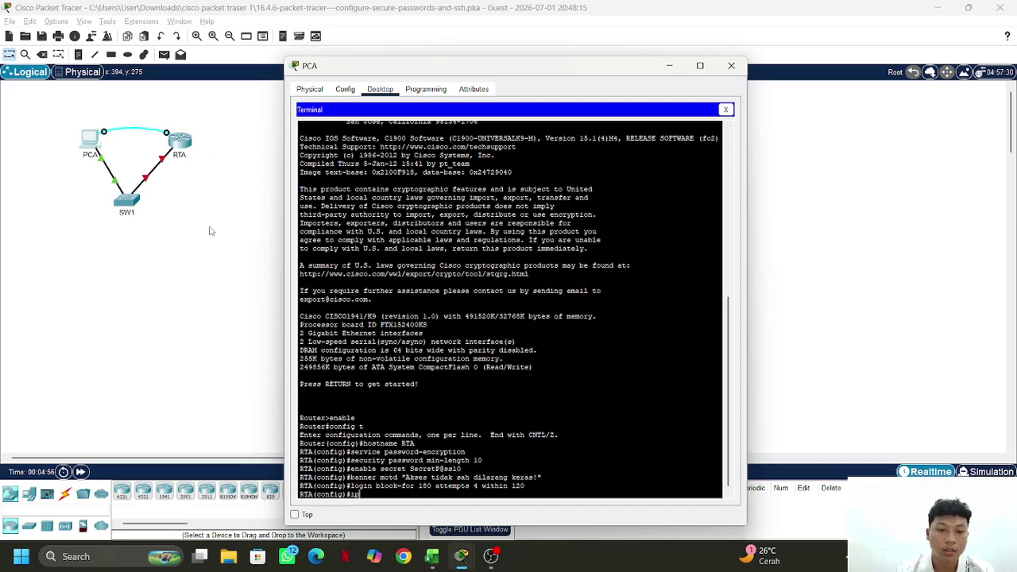
{"action": "type", "text": " do"}
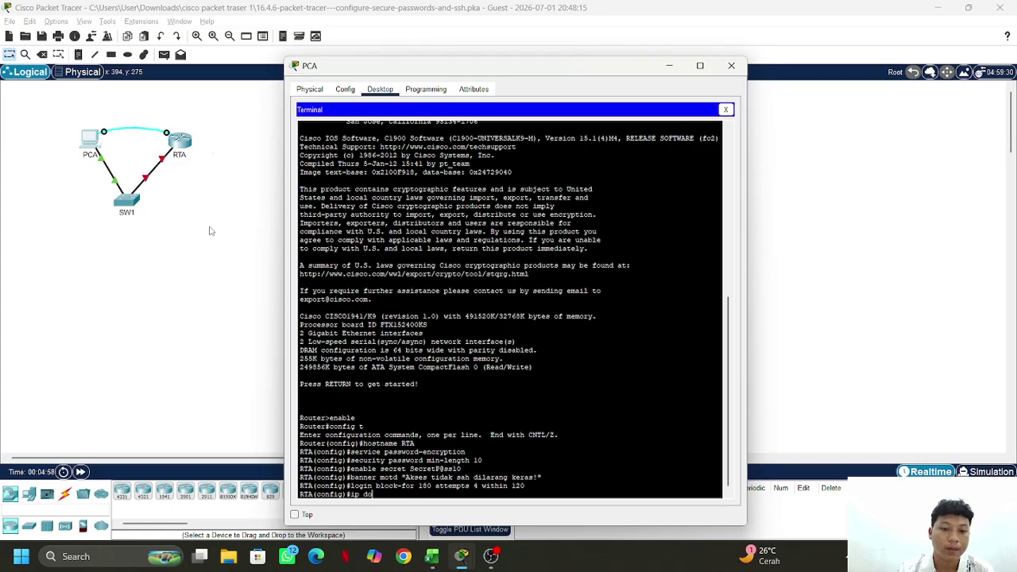
{"action": "type", "text": "main-name"}
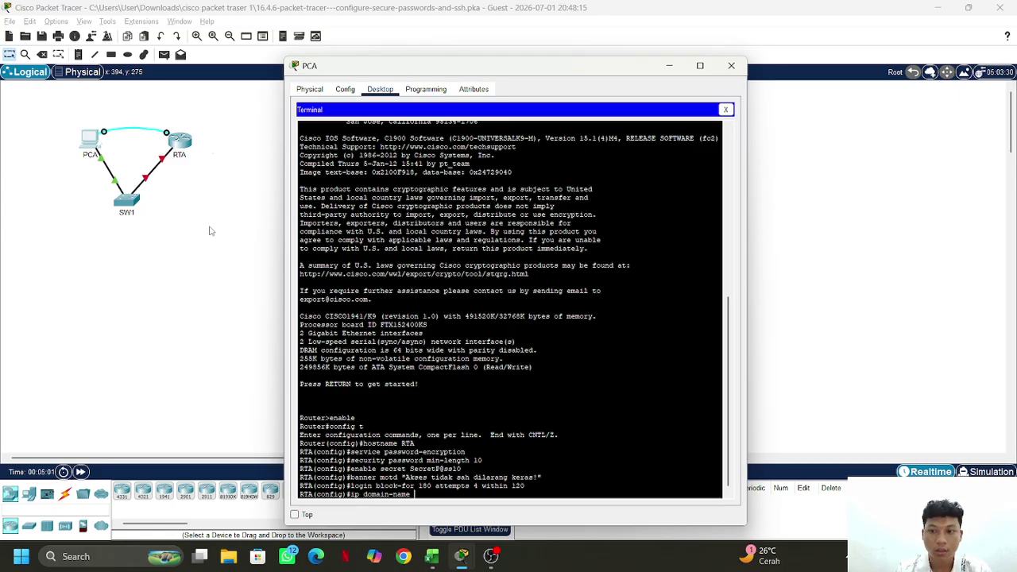
{"action": "type", "text": " neta"}
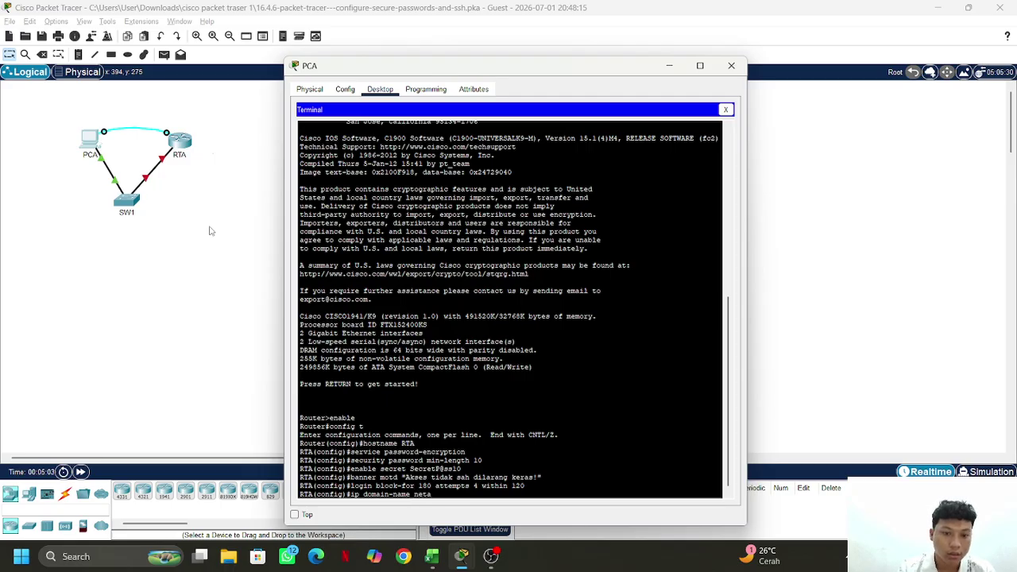
{"action": "type", "text": "cad"}
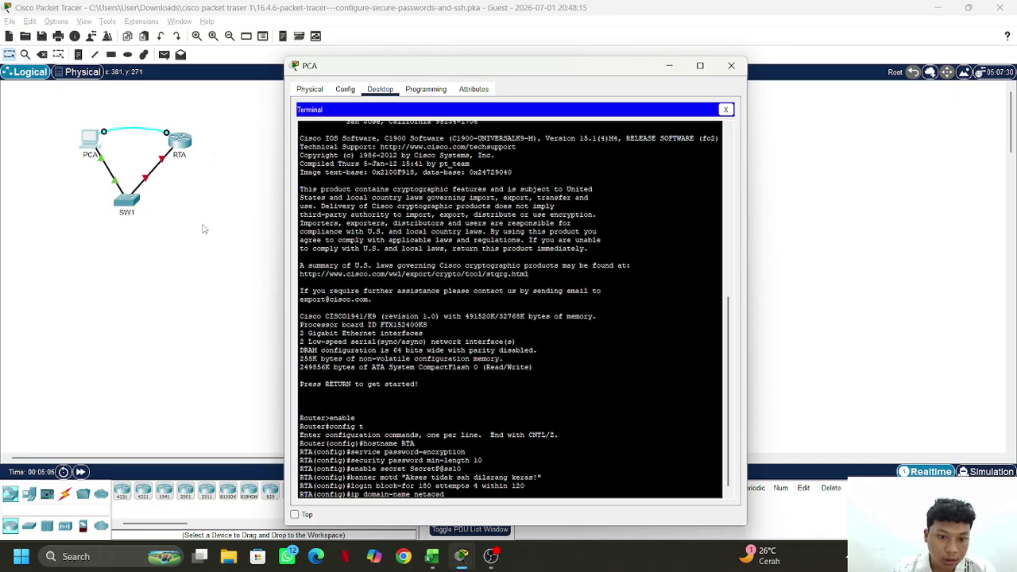
{"action": "type", "text": ".pk"}
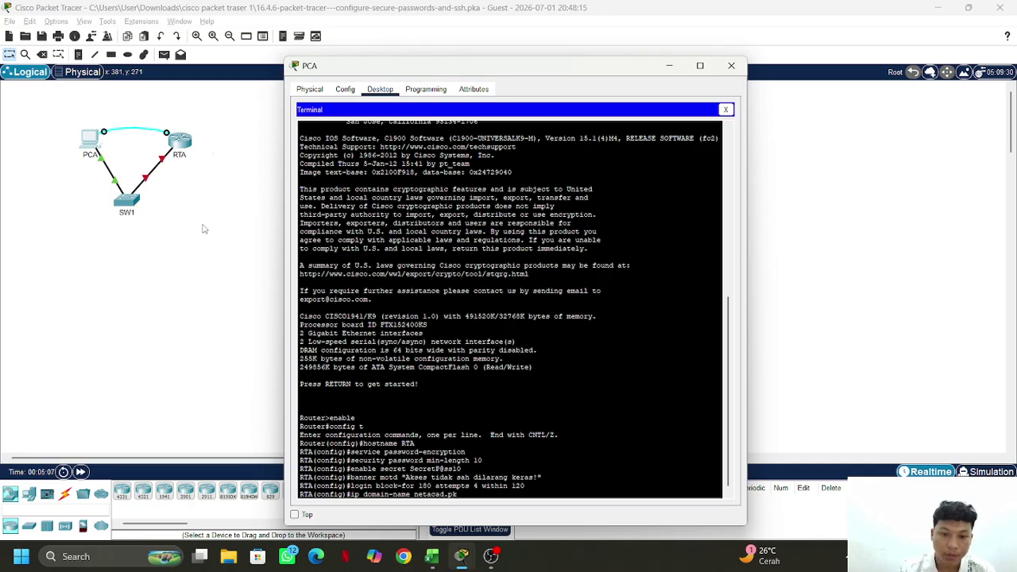
{"action": "type", "text": "a"}
{"action": "key", "text": "Return"}
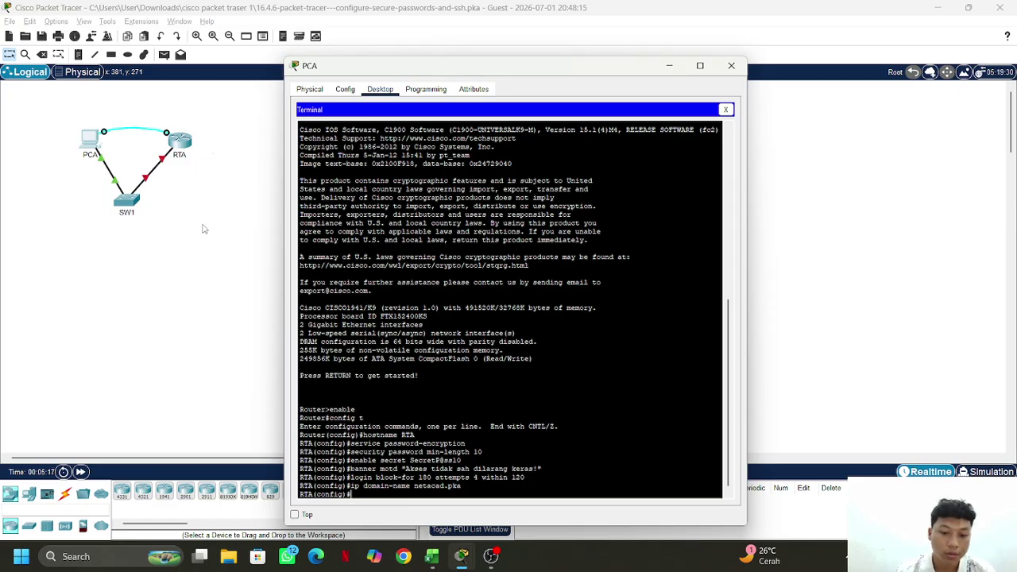
Create local user netadmin on RTA with its secret password
{"action": "type", "text": "username"}
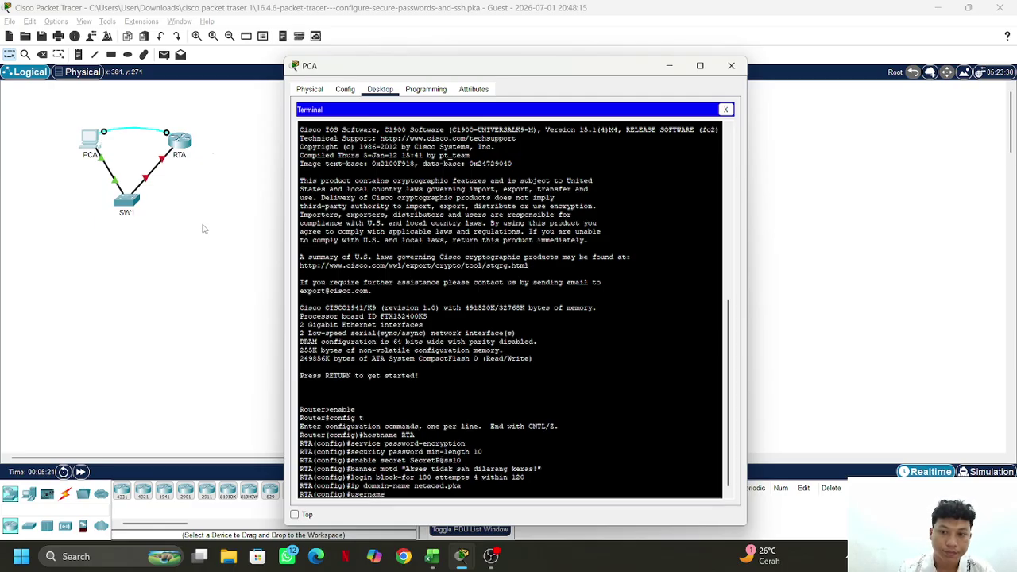
{"action": "type", "text": " net"}
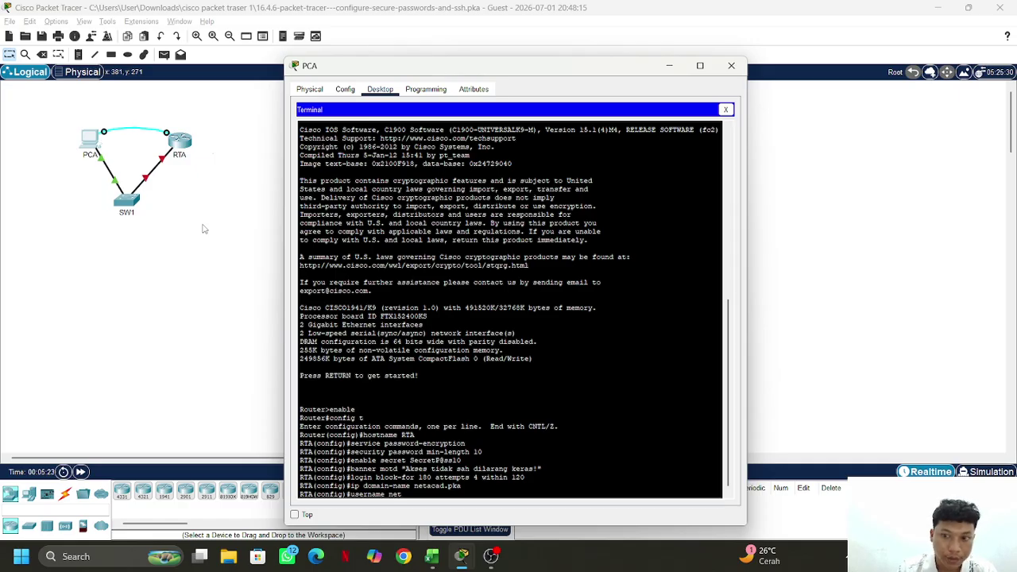
{"action": "type", "text": "admin"}
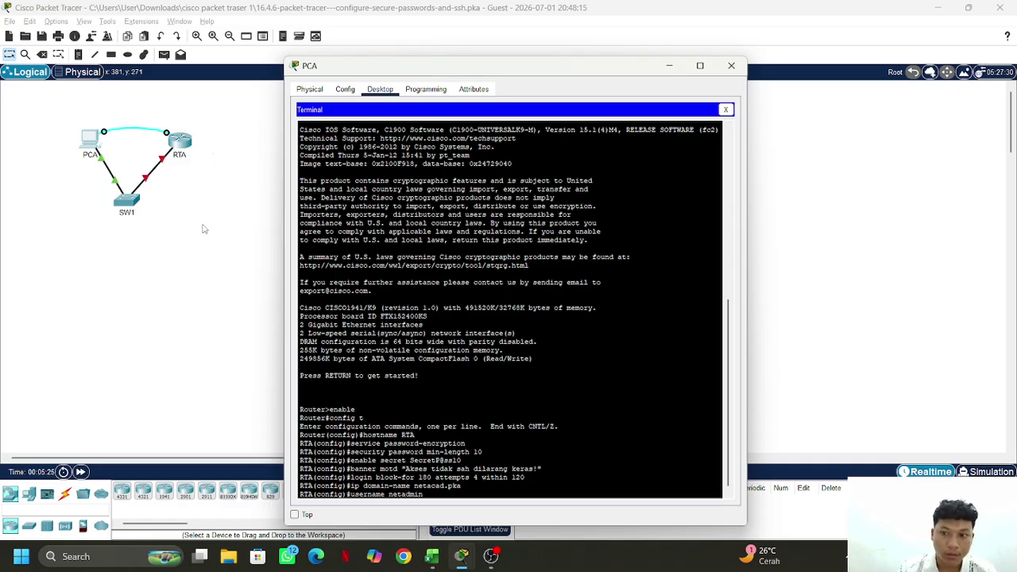
{"action": "type", "text": " secr"}
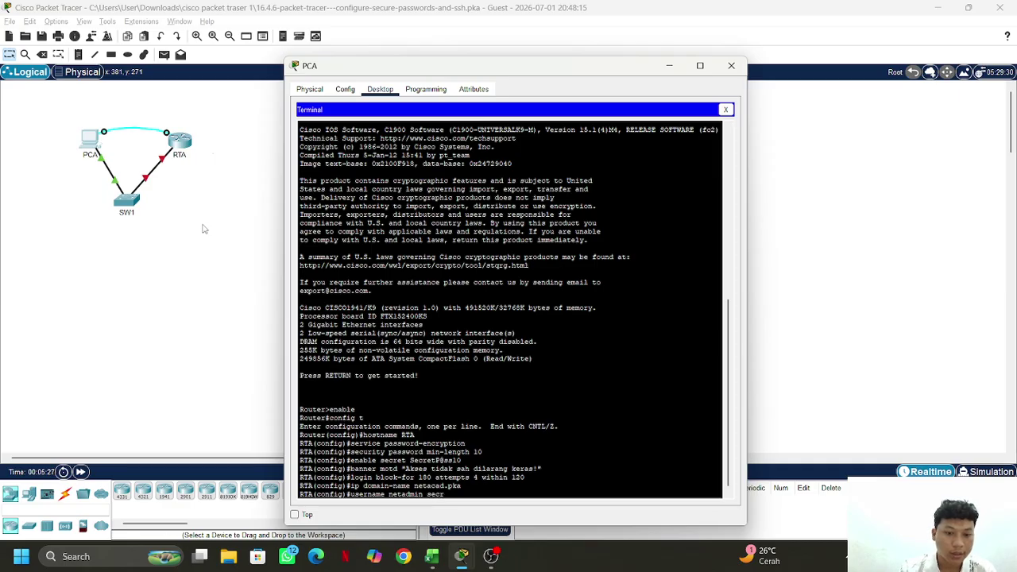
{"action": "type", "text": "et Admin"}
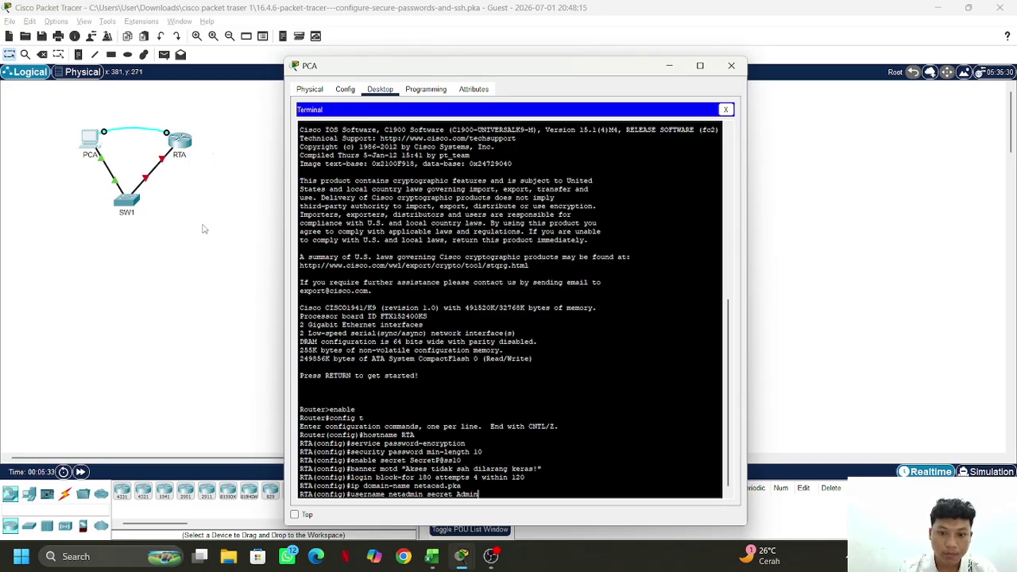
{"action": "type", "text": "P"}
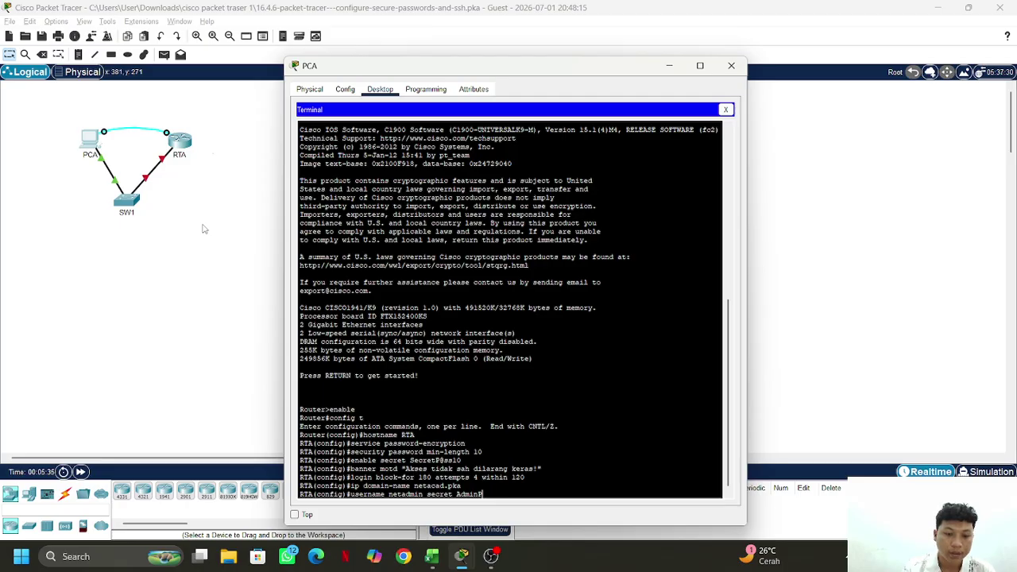
{"action": "type", "text": "@ss"}
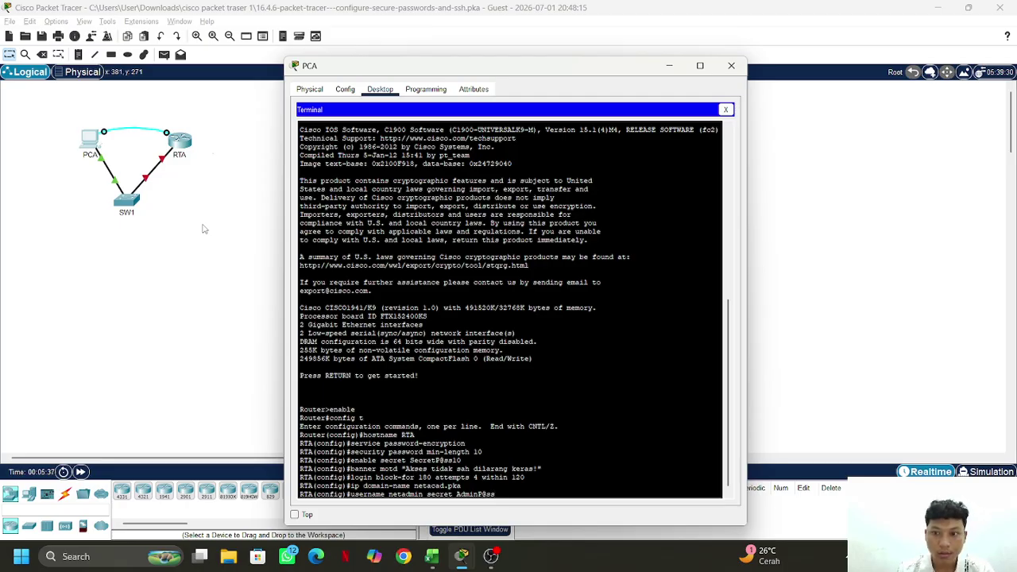
{"action": "type", "text": "10"}
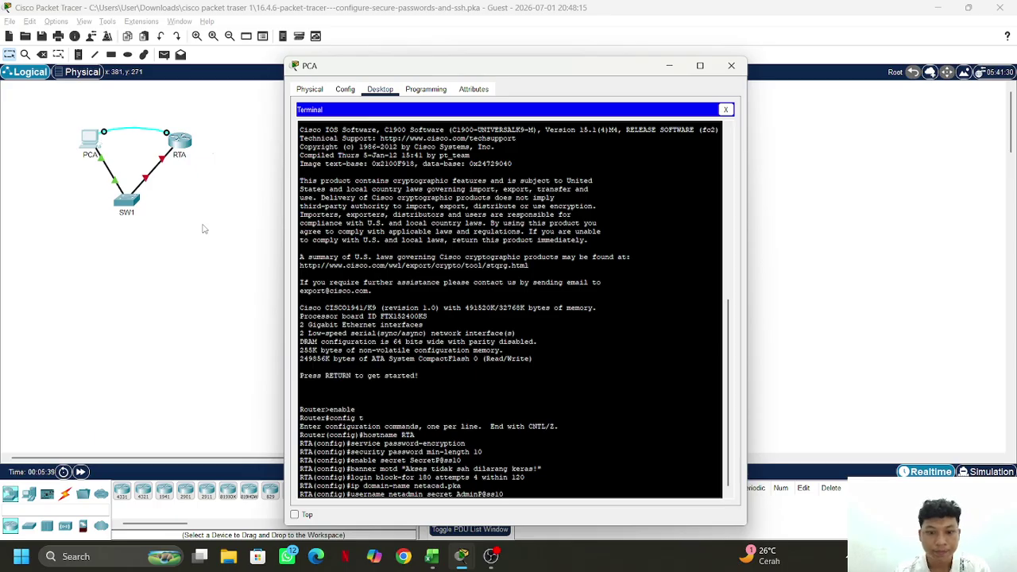
{"action": "key", "text": "Return"}
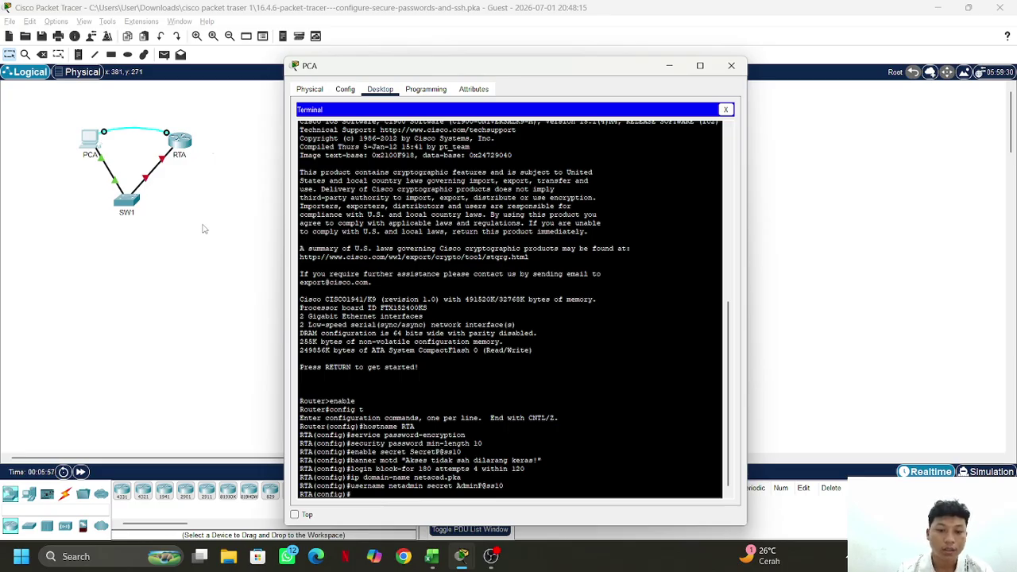
Run 'crypto key generate rsa' and choose a 1024-bit modulus
{"action": "type", "text": "cryp"}
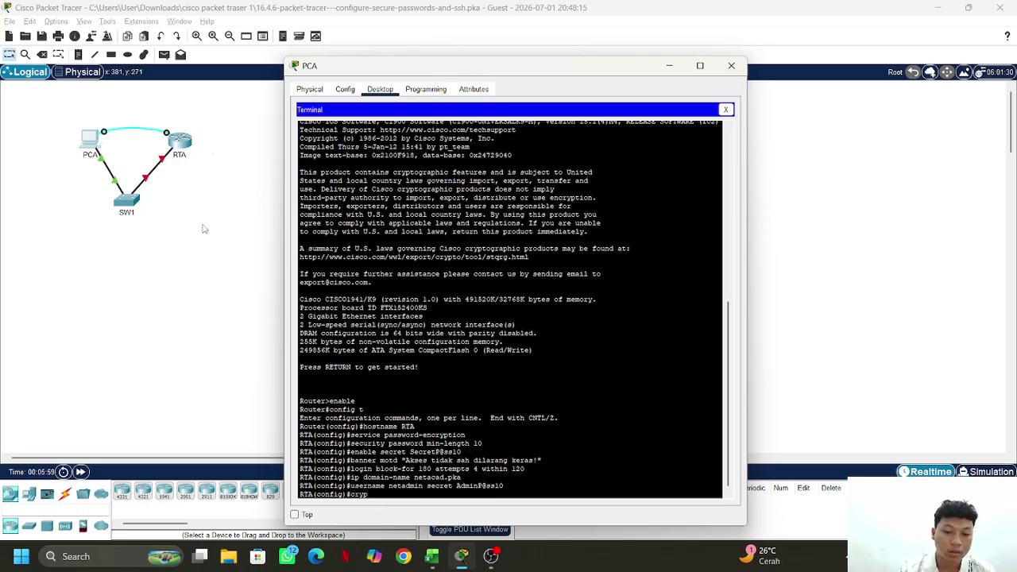
{"action": "type", "text": "to"}
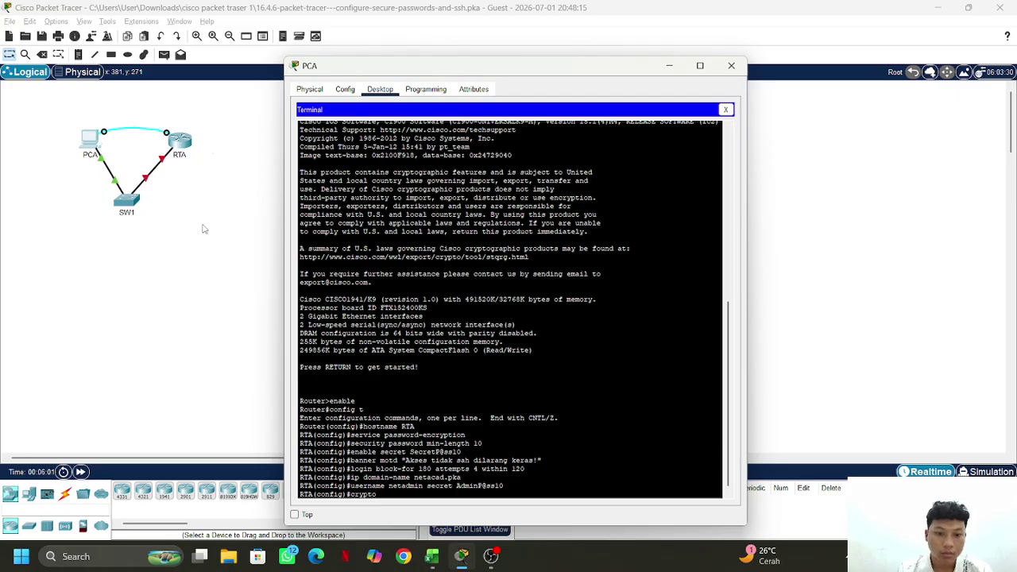
{"action": "type", "text": " key"}
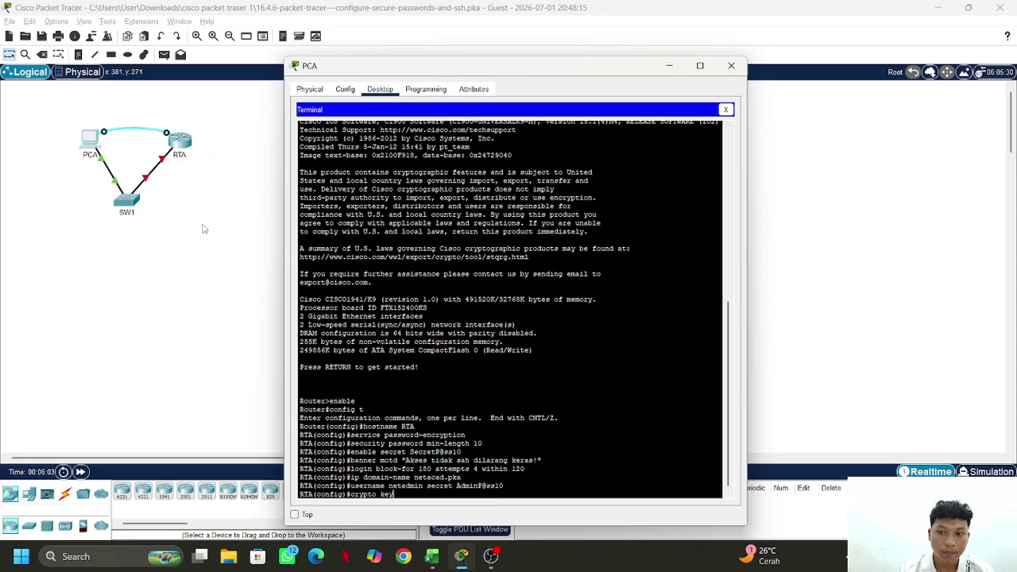
{"action": "type", "text": " gener"}
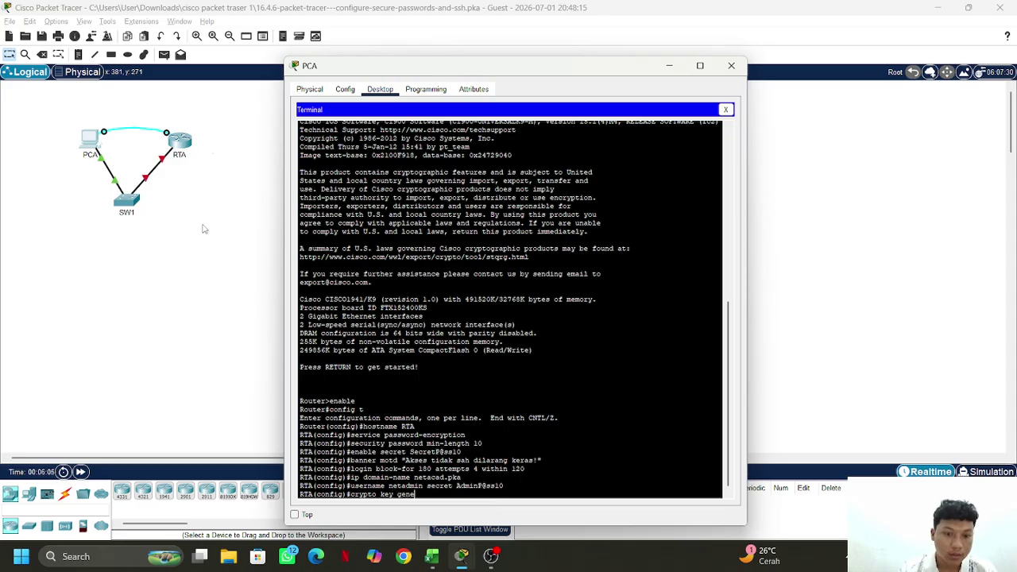
{"action": "type", "text": "a"}
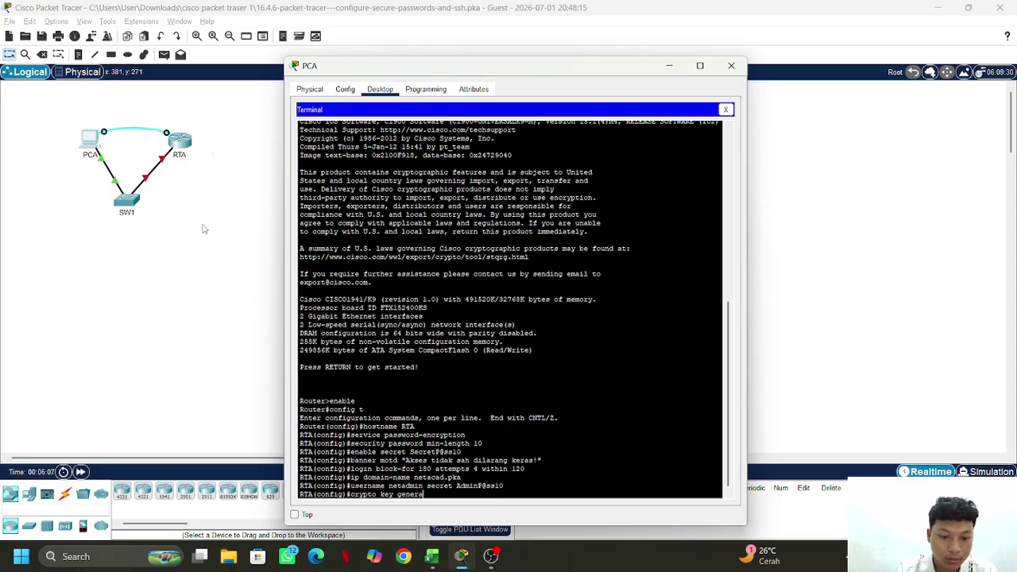
{"action": "type", "text": "te rsa"}
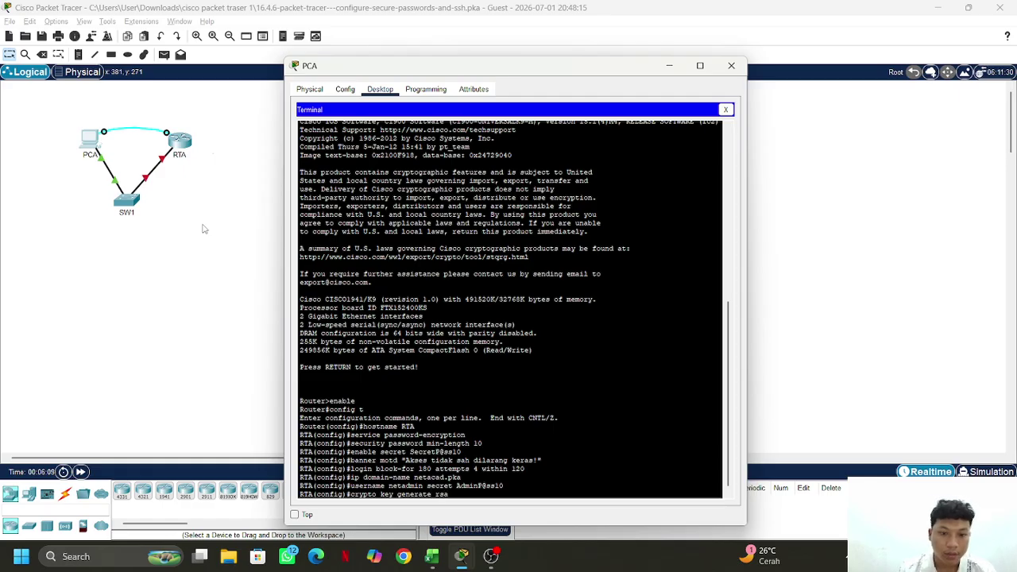
{"action": "key", "text": "Return"}
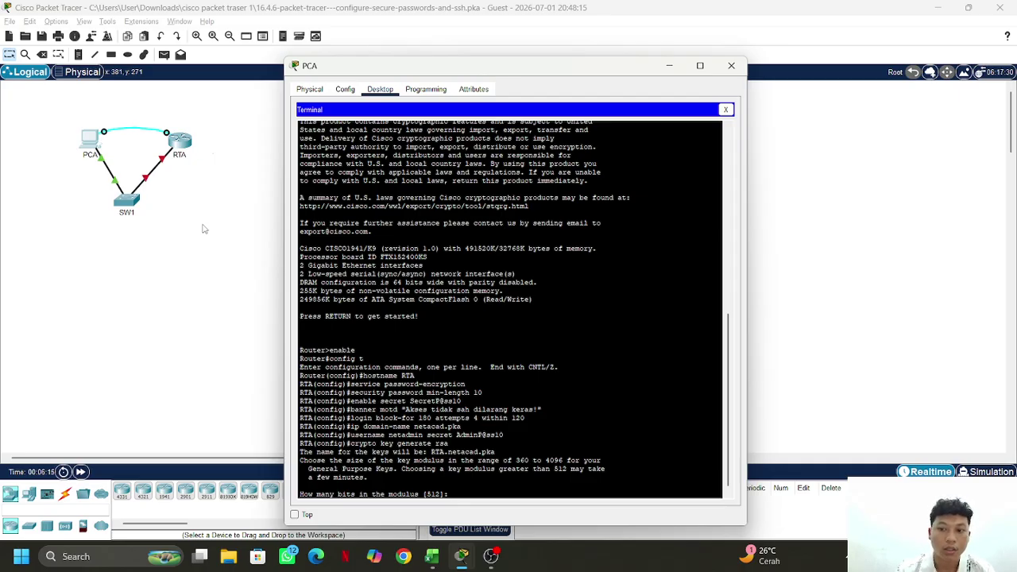
{"action": "type", "text": "10"}
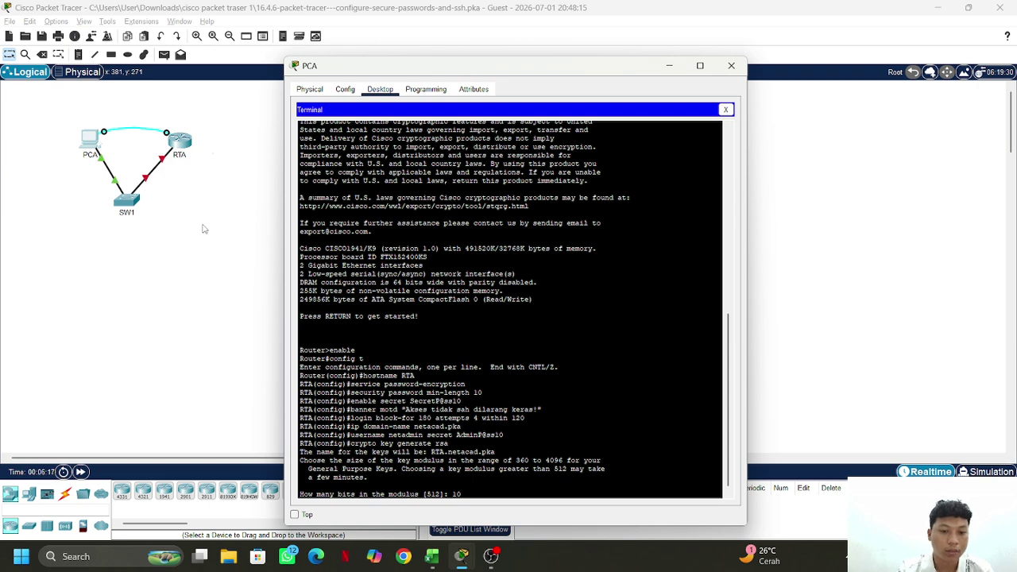
{"action": "type", "text": "24"}
{"action": "key", "text": "Return"}
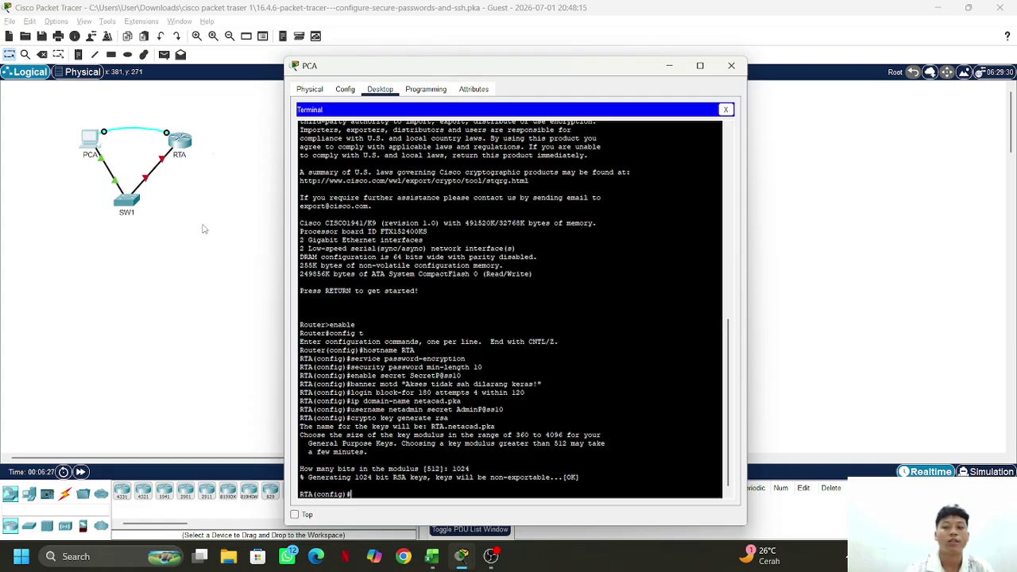
Configure line vty 0 4 with 'transport input ssh' and 'login local', then exit to global config
{"action": "type", "text": "ine"}
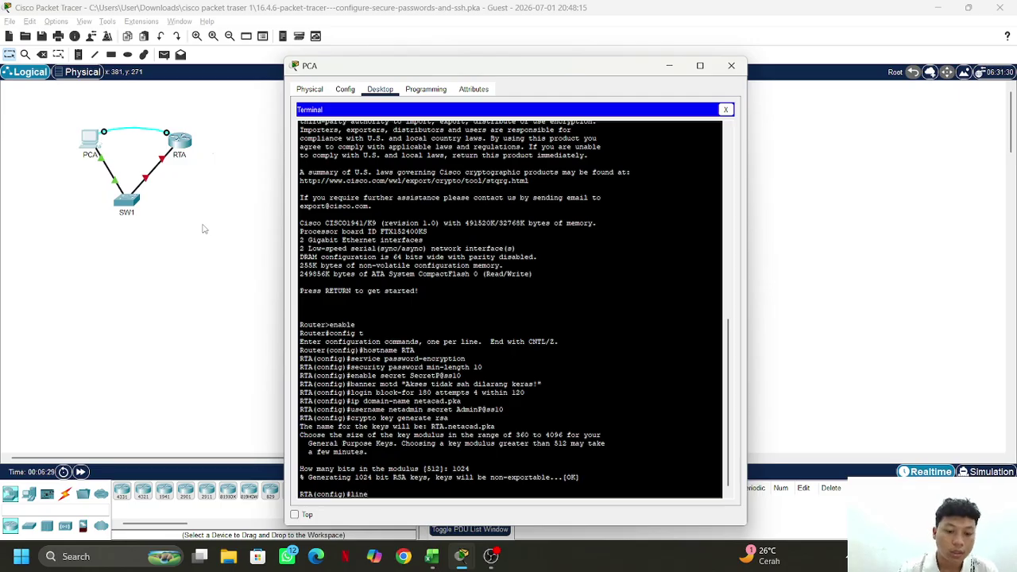
{"action": "type", "text": " vty 0"}
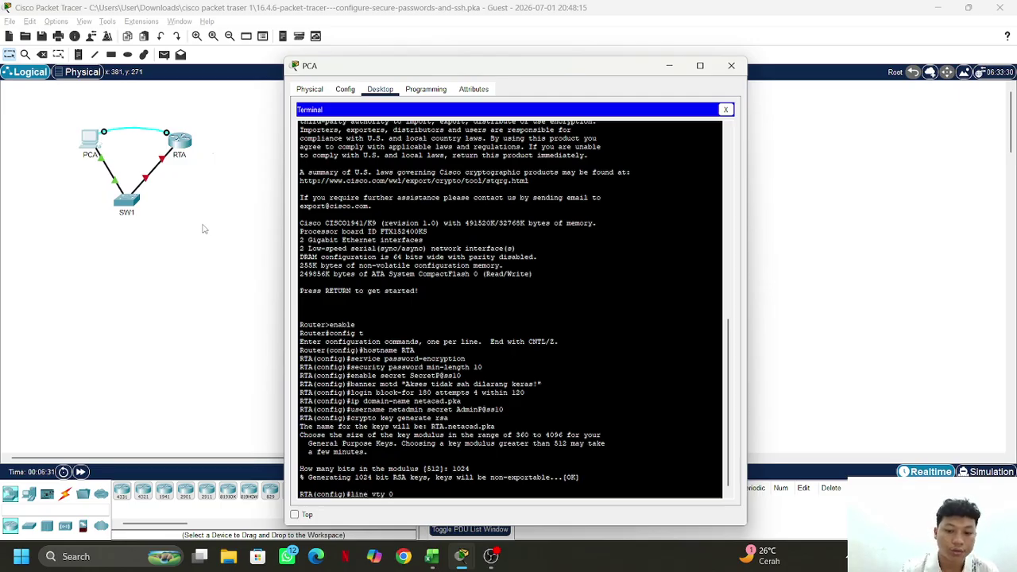
{"action": "type", "text": "4"}
{"action": "key", "text": "BackSpace"}
{"action": "type", "text": "4"}
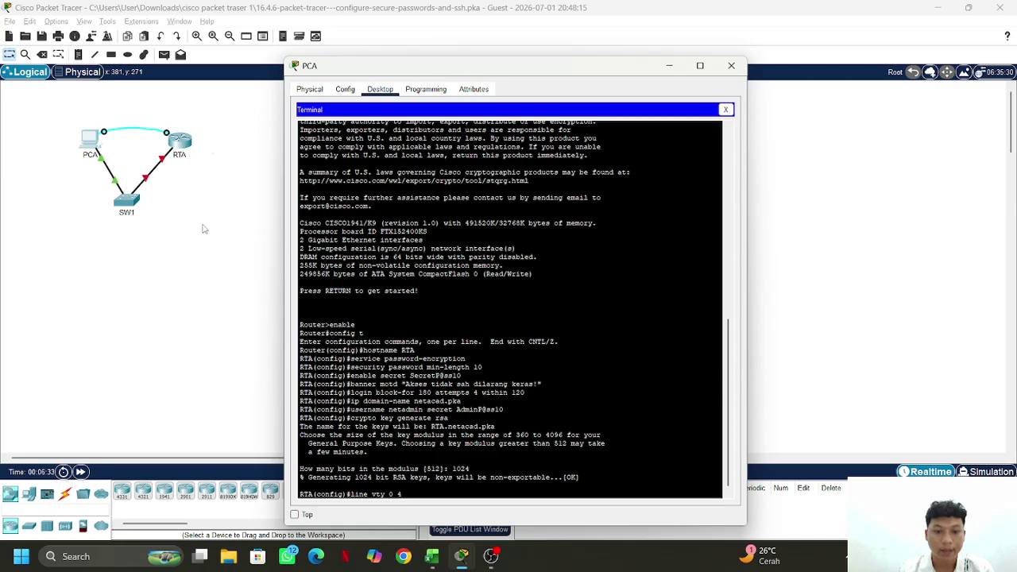
{"action": "key", "text": "Return"}
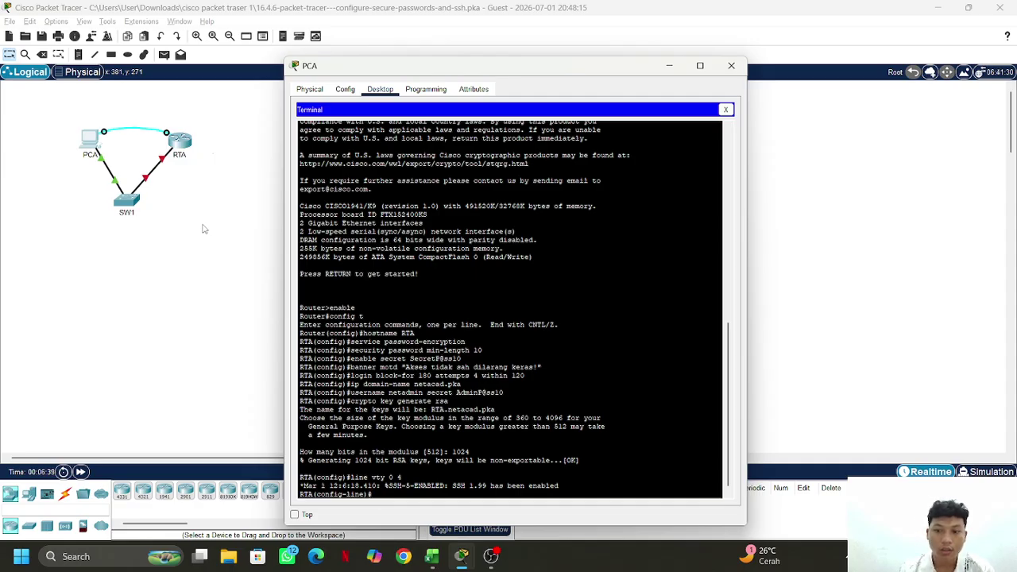
{"action": "type", "text": "tr"}
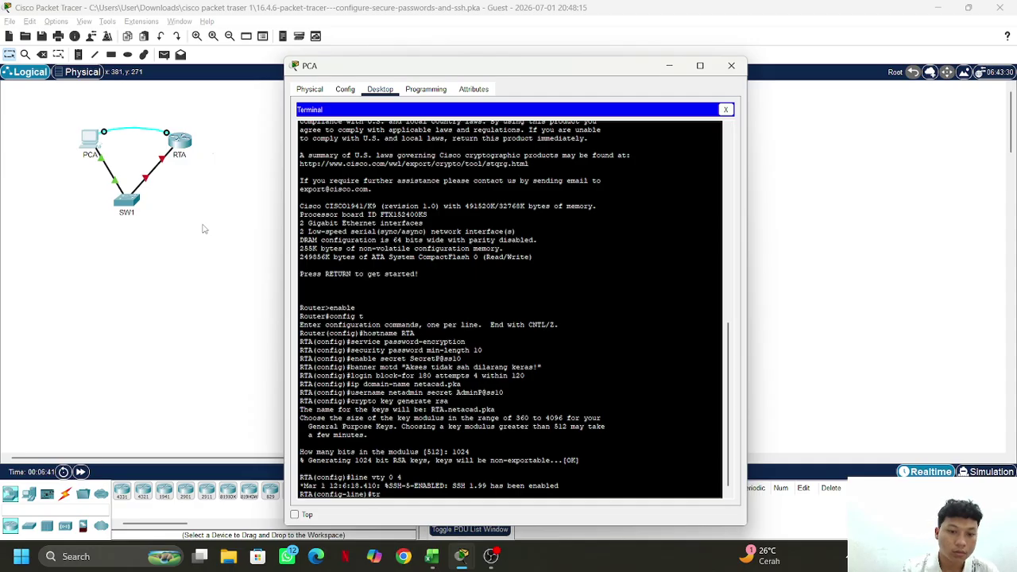
{"action": "type", "text": "anspo"}
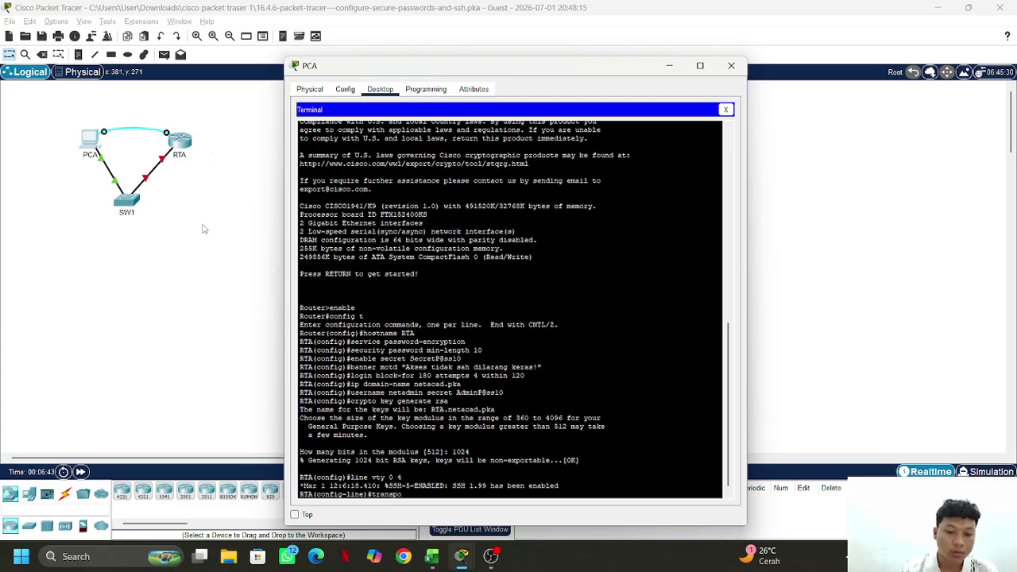
{"action": "type", "text": "rt"}
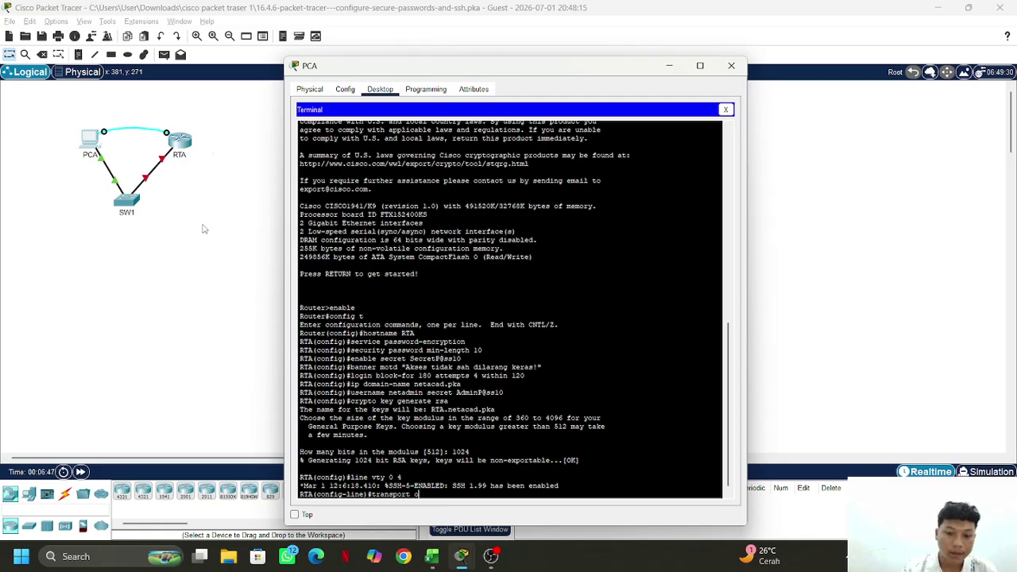
{"action": "type", "text": " input ssh"}
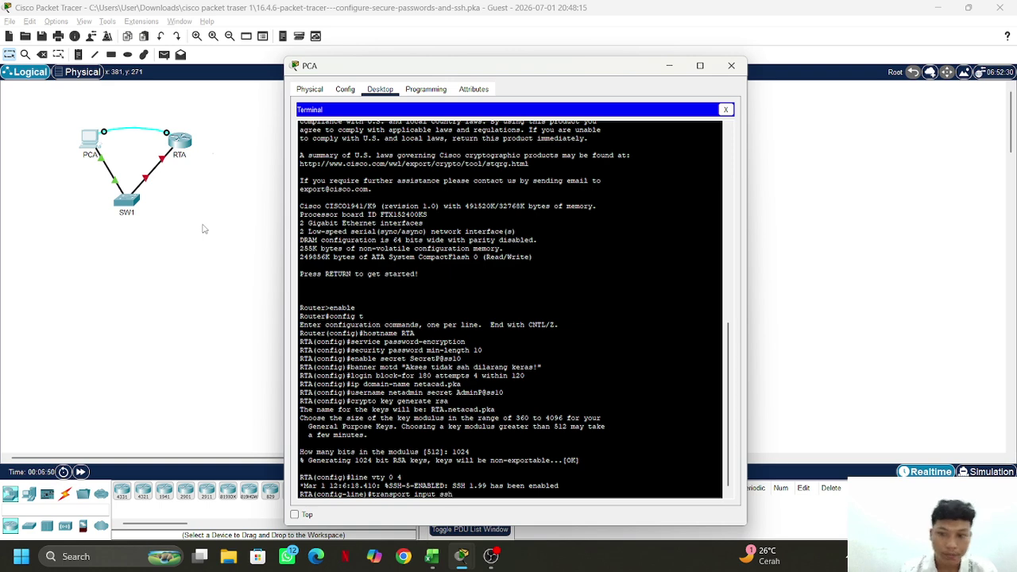
{"action": "key", "text": "Return"}
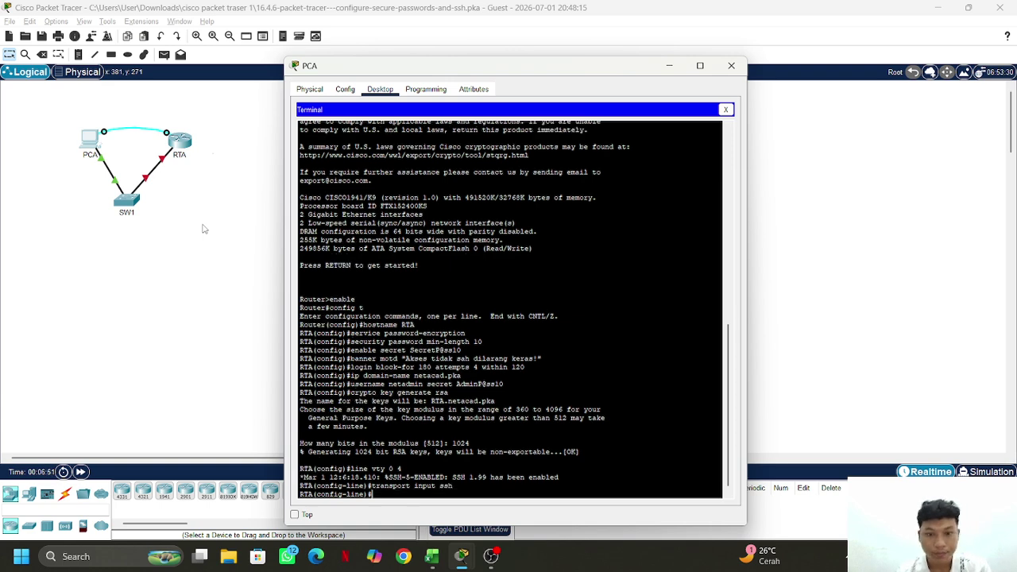
{"action": "type", "text": "logi"}
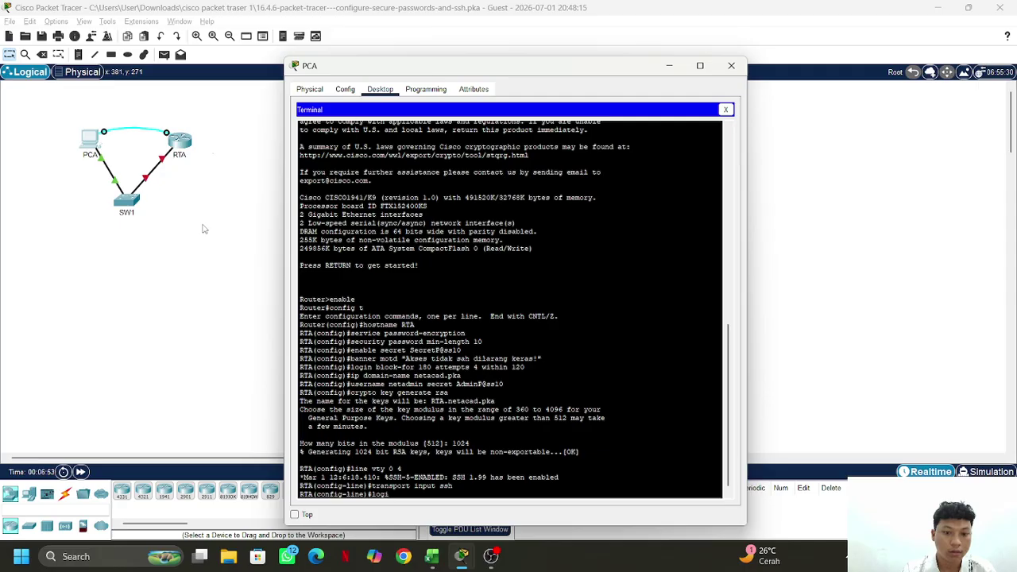
{"action": "type", "text": "n local"}
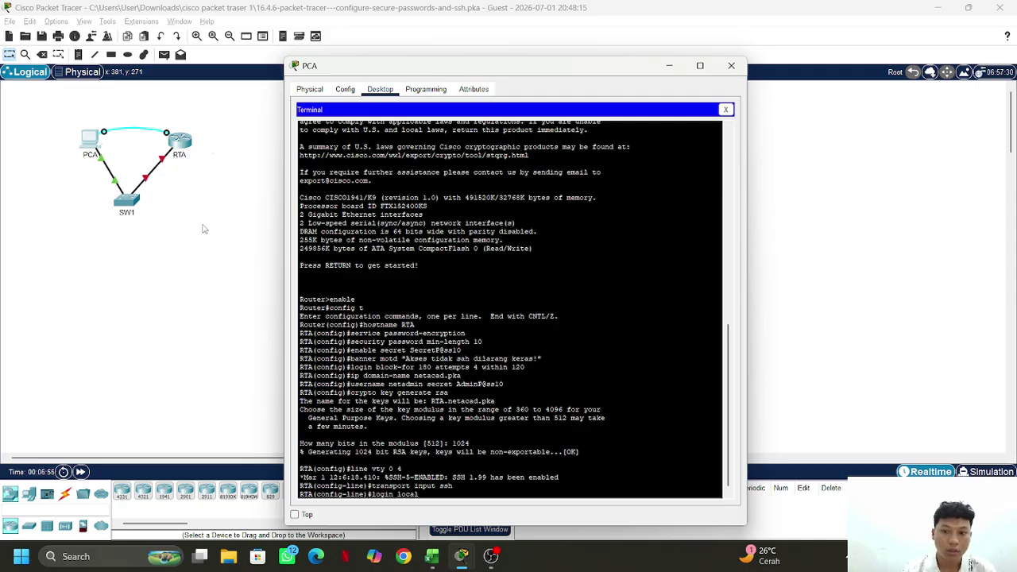
{"action": "key", "text": "Return"}
{"action": "type", "text": "ex"}
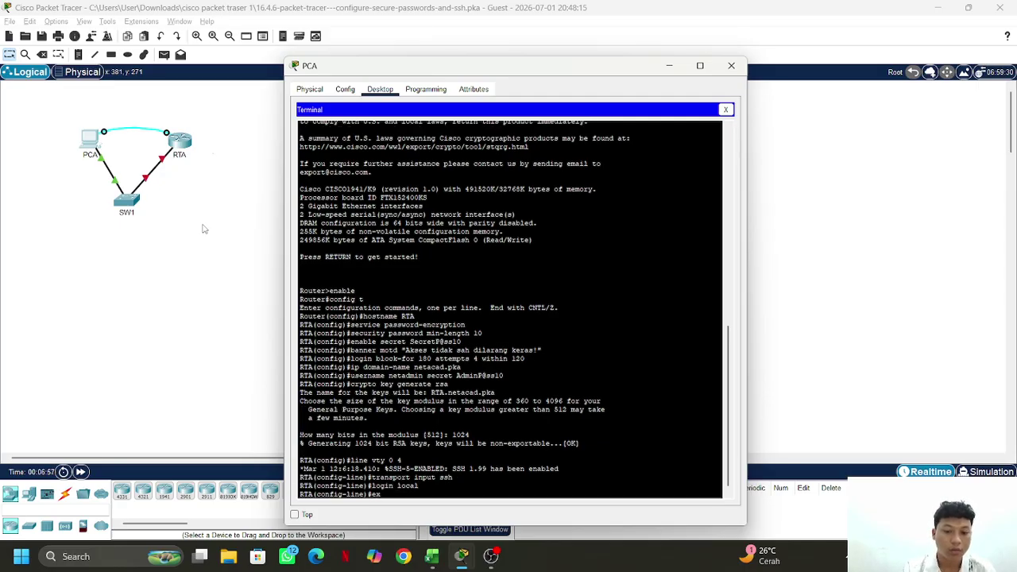
{"action": "type", "text": "it"}
{"action": "key", "text": "Return"}
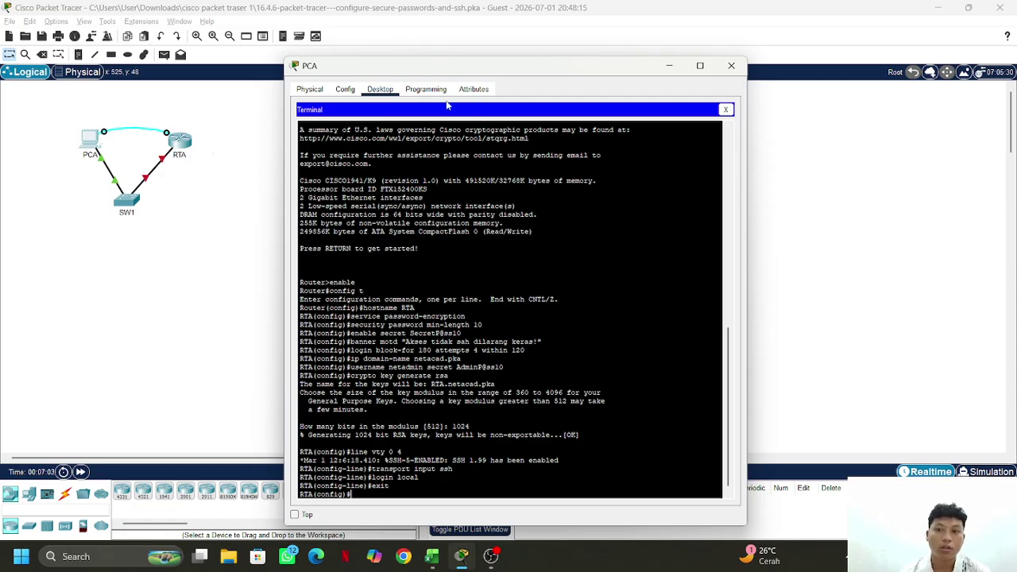
{"action": "scroll", "coordinate": [499, 317], "scroll_direction": "down", "scroll_amount": 1}
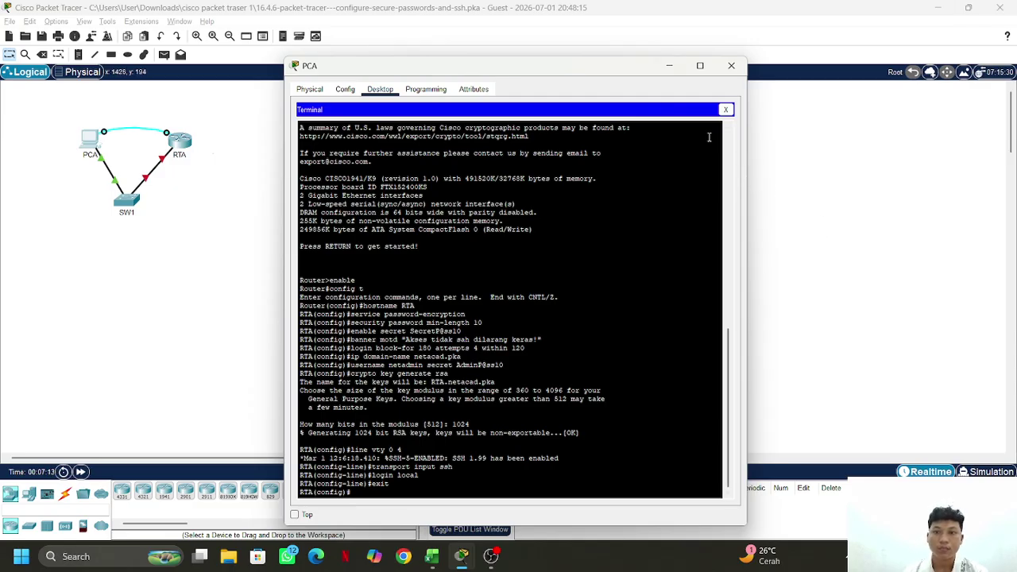
Close PCA's terminal window and scroll through the PT Activity instructions
{"action": "left_click", "coordinate": [729, 66]}
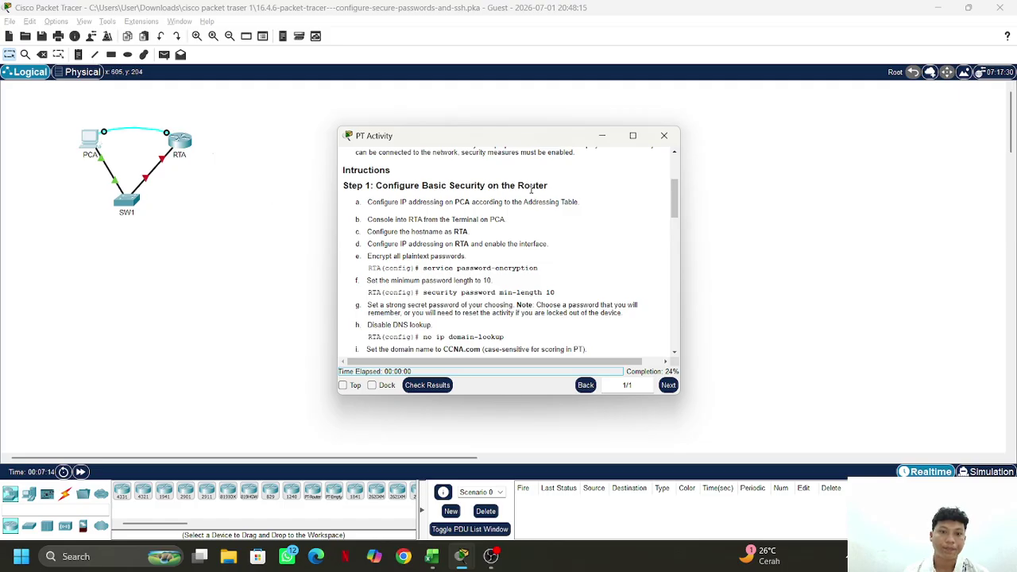
{"action": "scroll", "coordinate": [470, 291], "scroll_direction": "down", "scroll_amount": 15}
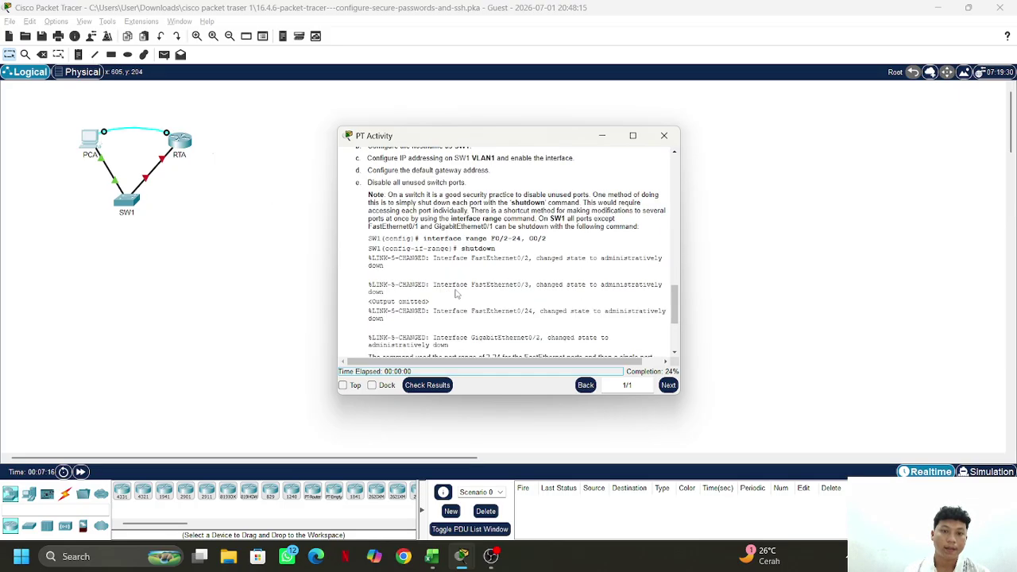
{"action": "scroll", "coordinate": [470, 290], "scroll_direction": "up", "scroll_amount": 20}
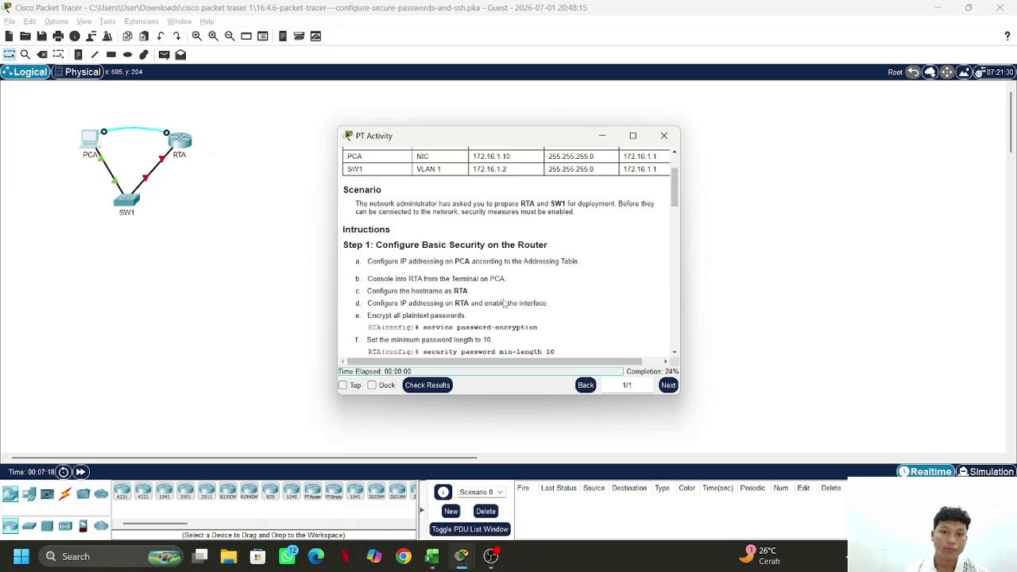
Hide the activity instructions and open switch SW1's CLI tab
{"action": "left_click", "coordinate": [606, 135]}
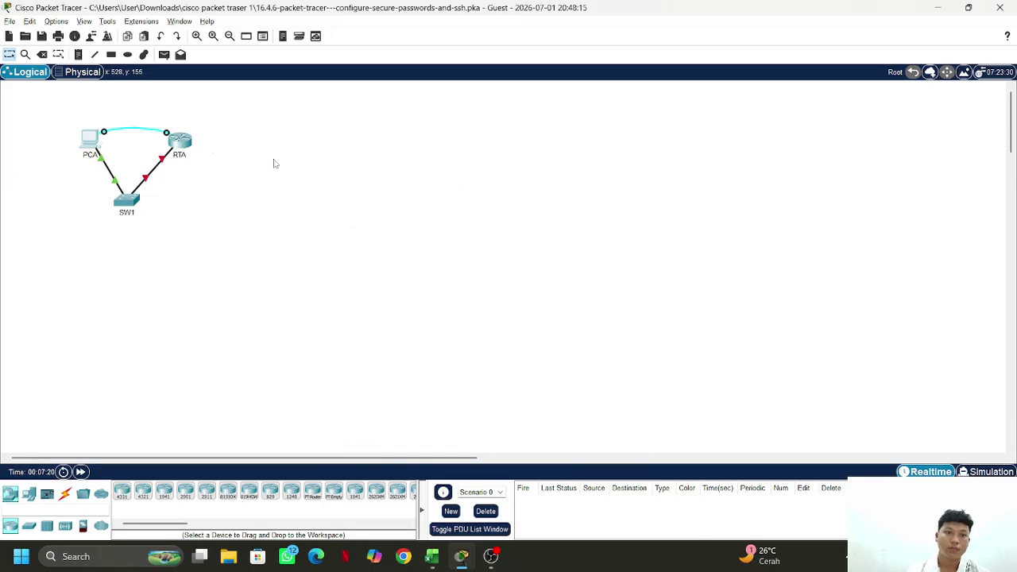
{"action": "left_click", "coordinate": [121, 200]}
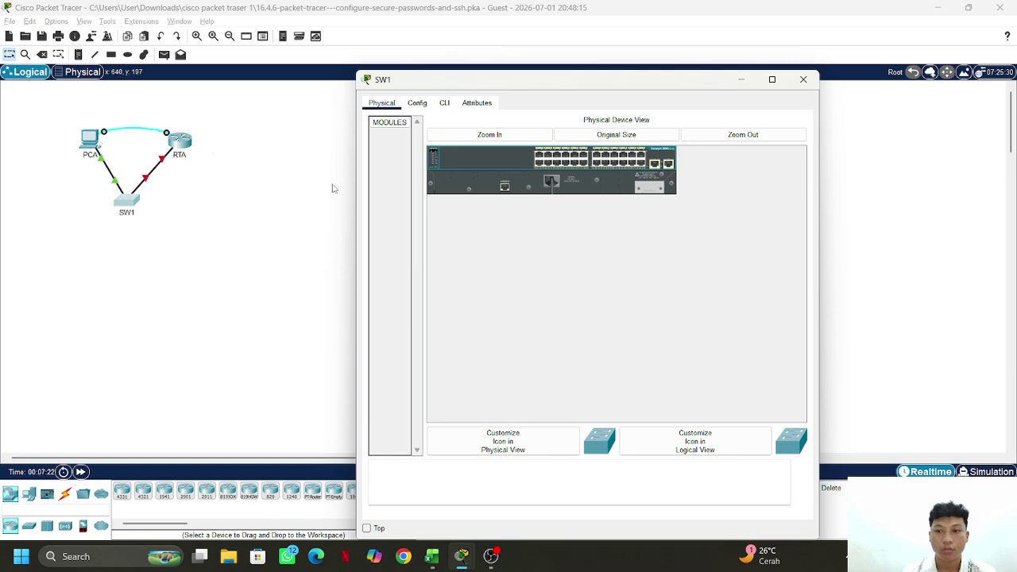
{"action": "left_click", "coordinate": [445, 104]}
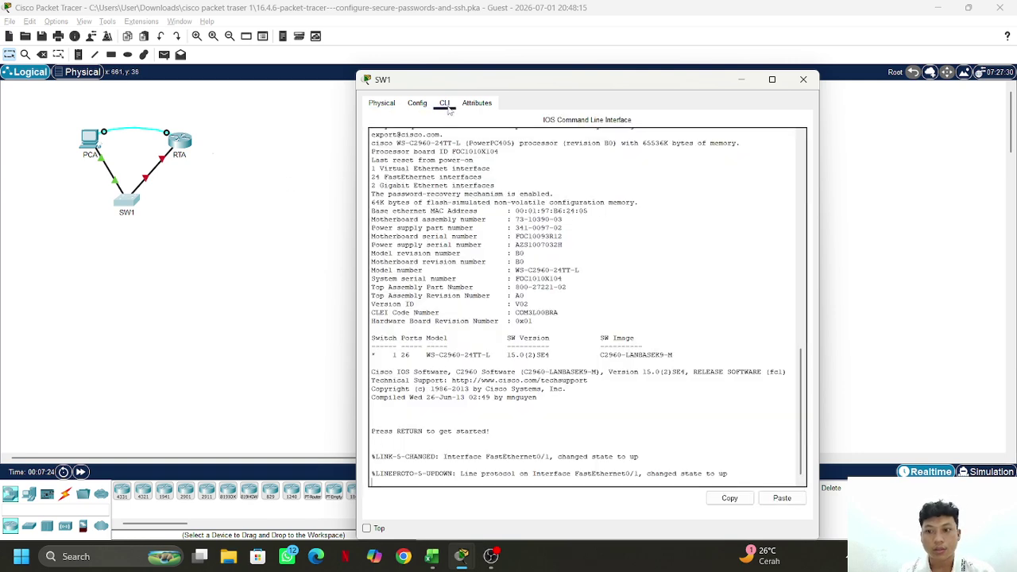
{"action": "left_click_drag", "start_coordinate": [584, 84], "coordinate": [387, 77]}
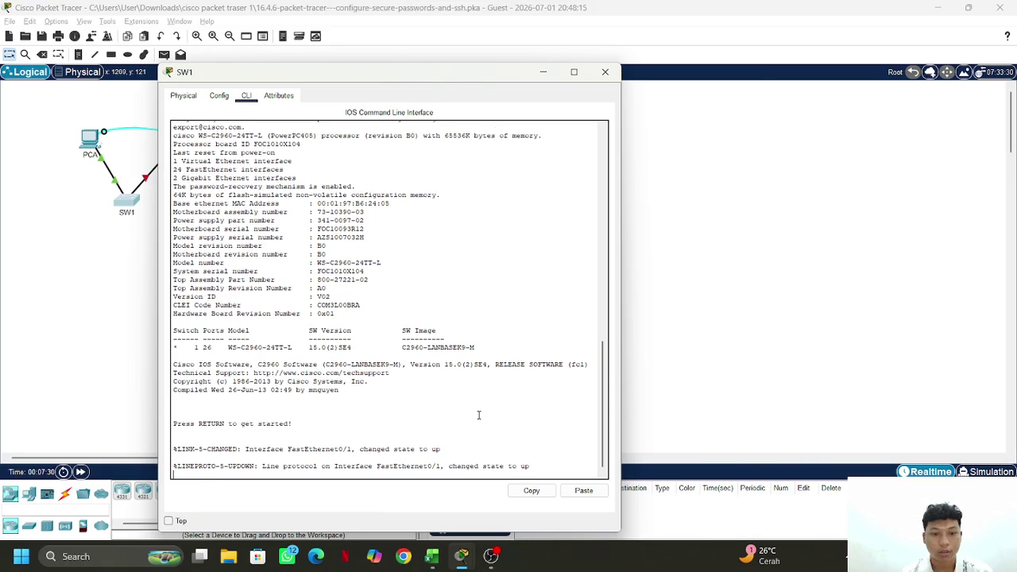
{"action": "left_click", "coordinate": [553, 455]}
Enter privileged and global configuration mode on the switch and set its hostname to SW1
{"action": "key", "text": "Return"}
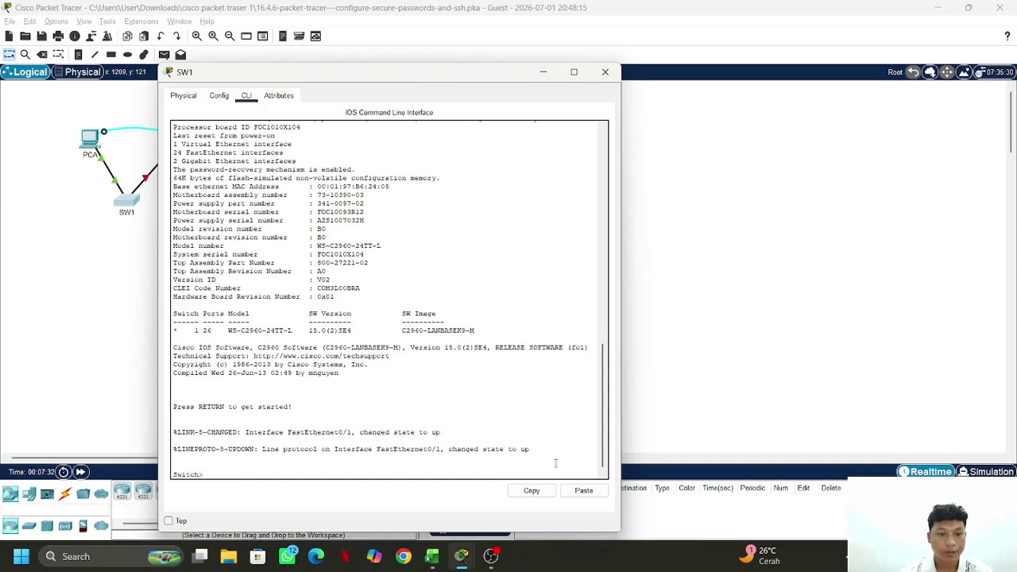
{"action": "type", "text": "enabl"}
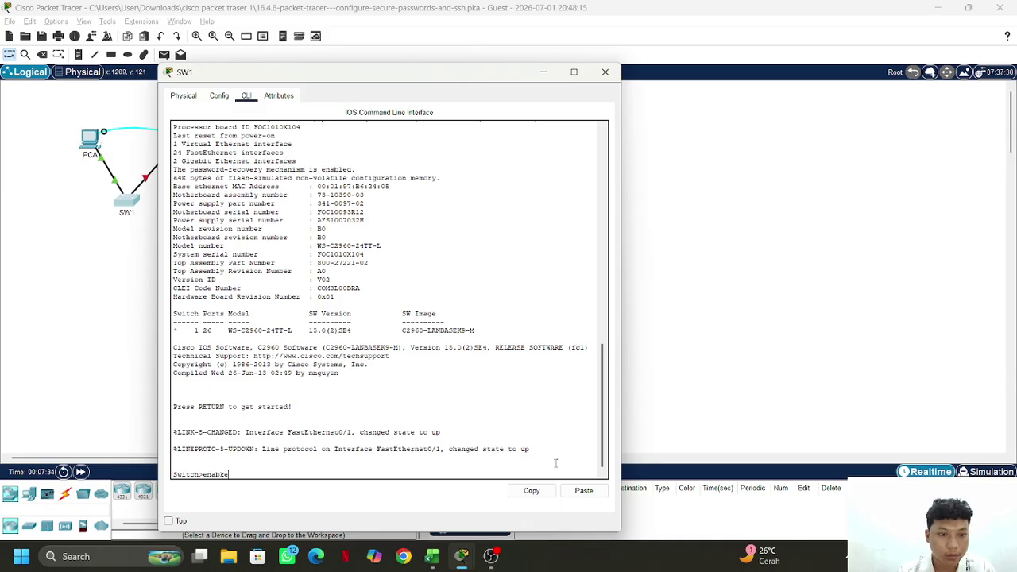
{"action": "key", "text": "Return"}
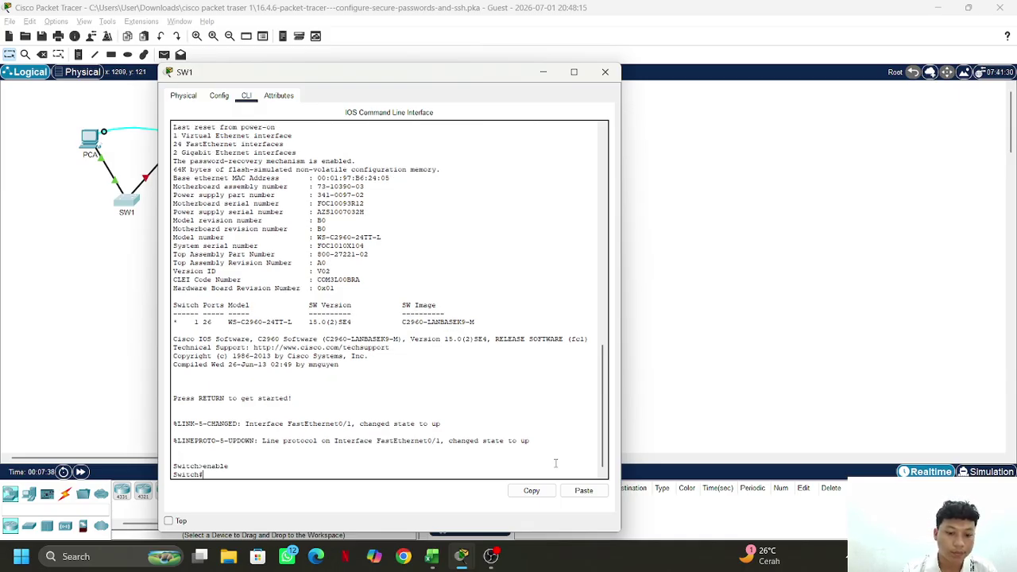
{"action": "type", "text": "config"}
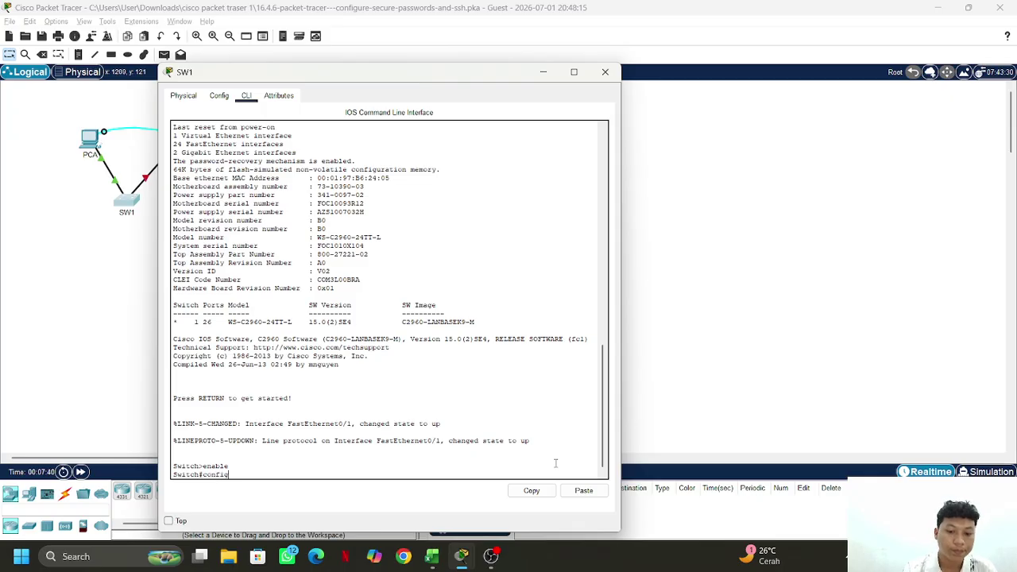
{"action": "type", "text": " t"}
{"action": "key", "text": "Return"}
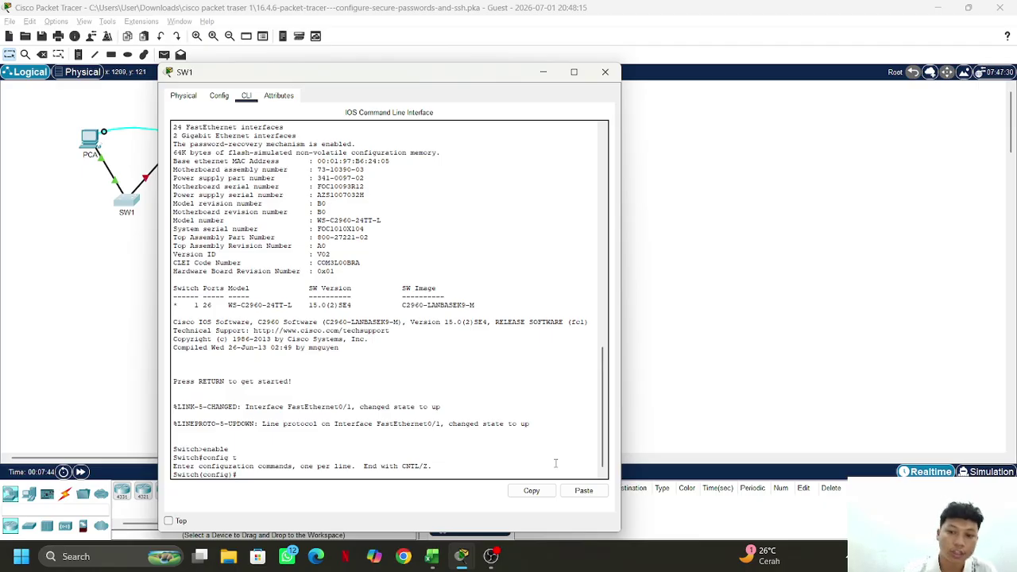
{"action": "type", "text": "hostna"}
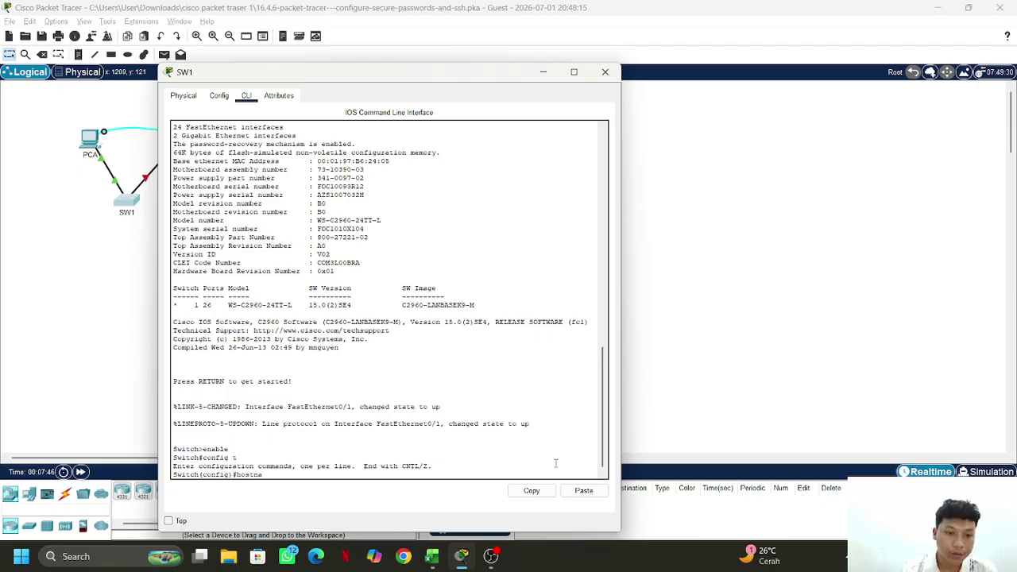
{"action": "type", "text": "me"}
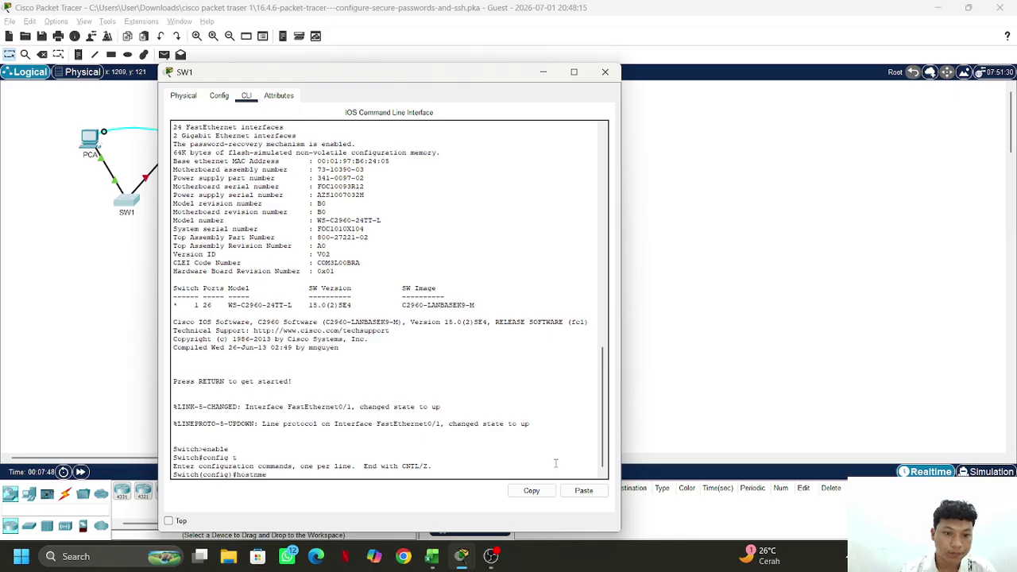
{"action": "type", "text": "ame"}
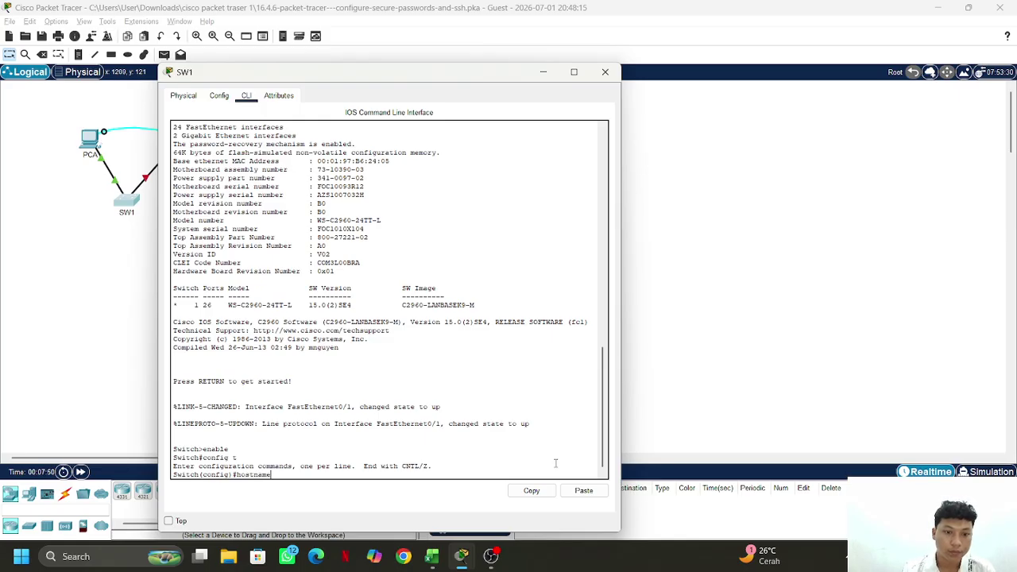
{"action": "type", "text": " SW"}
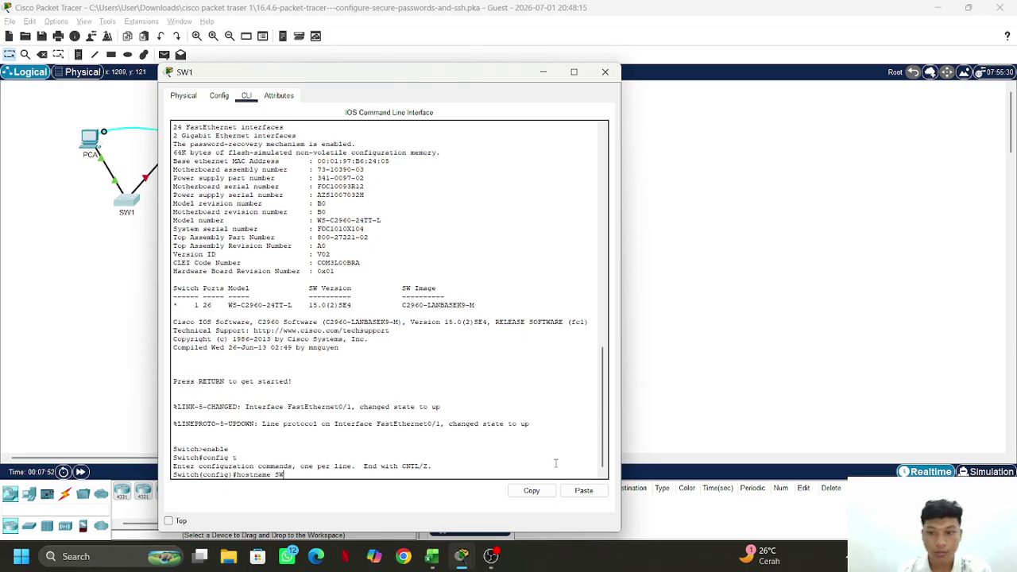
{"action": "type", "text": "1"}
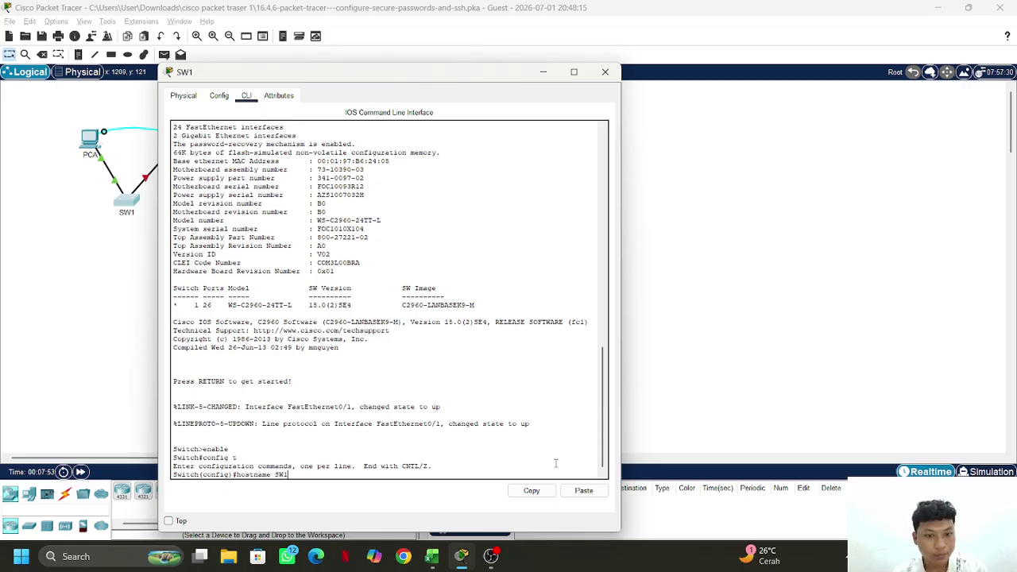
{"action": "key", "text": "Return"}
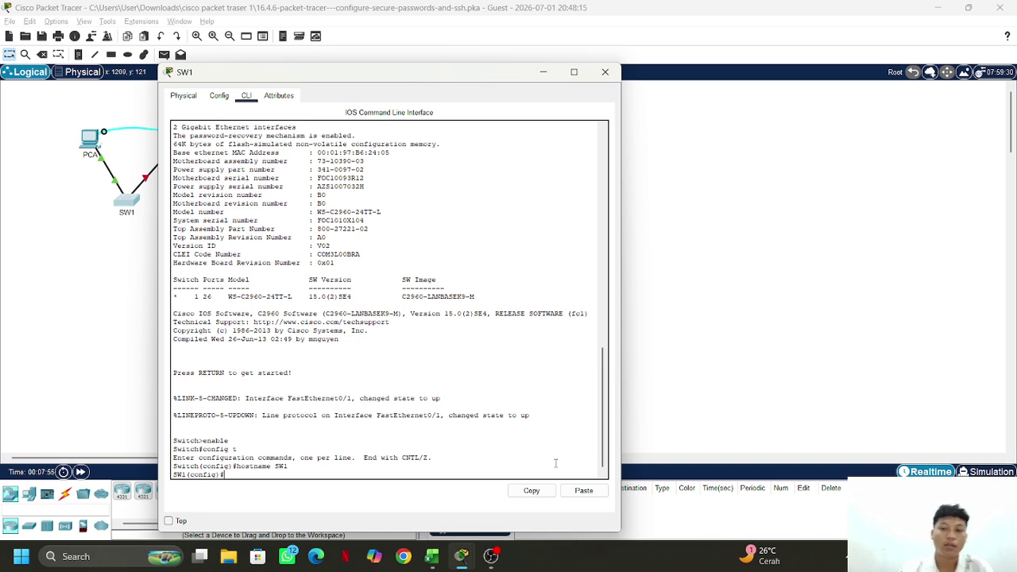
Turn on service password-encryption, set an enable secret password, and begin the banner motd command
{"action": "type", "text": "s"}
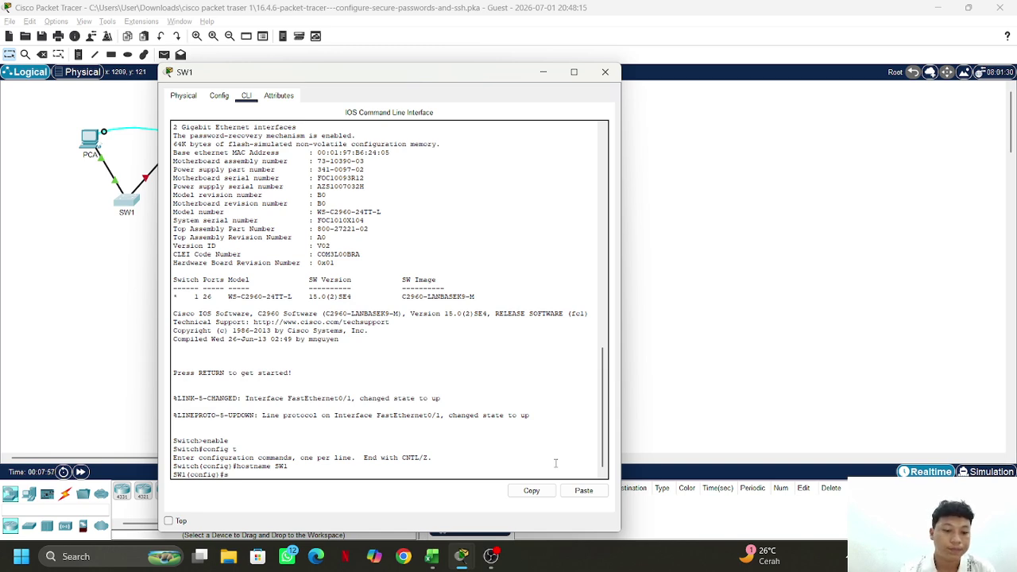
{"action": "type", "text": "ervice"}
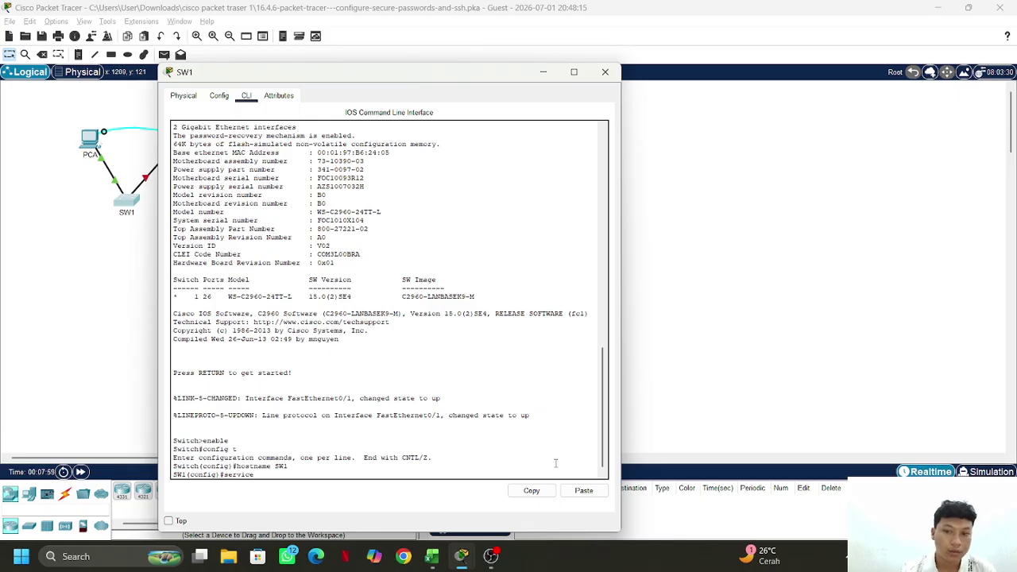
{"action": "type", "text": " password-"}
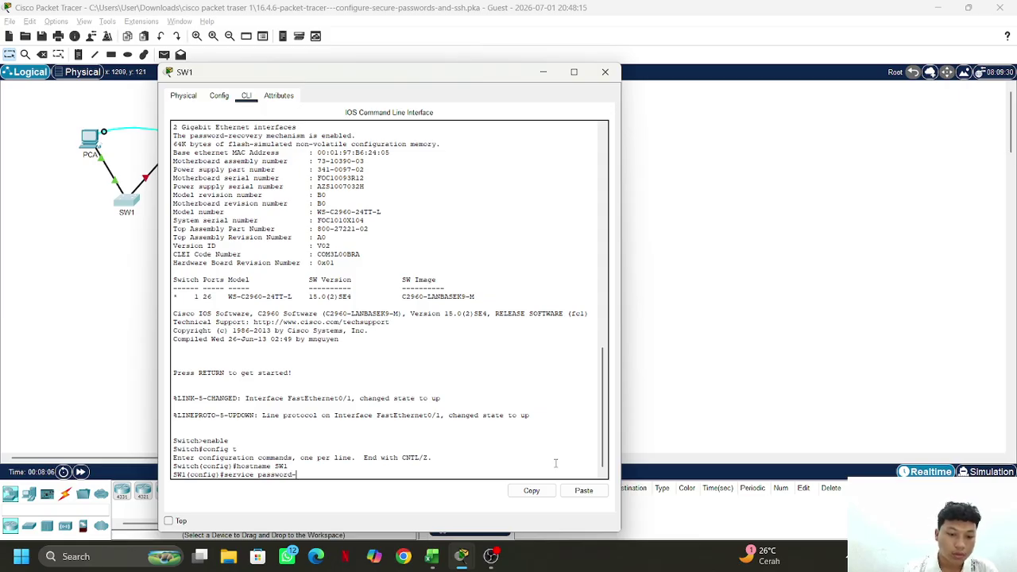
{"action": "type", "text": "encry"}
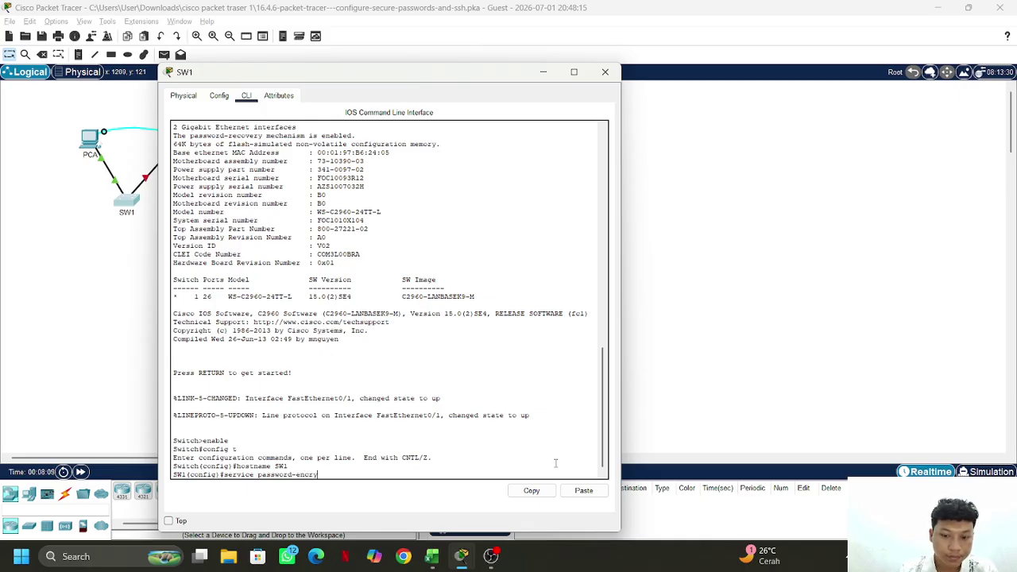
{"action": "type", "text": "p"}
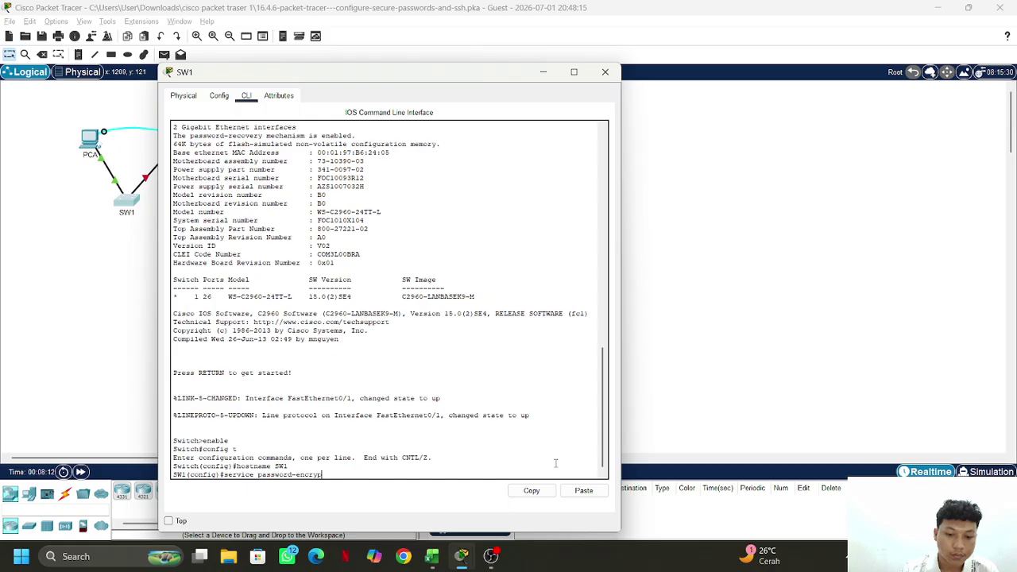
{"action": "type", "text": "tion"}
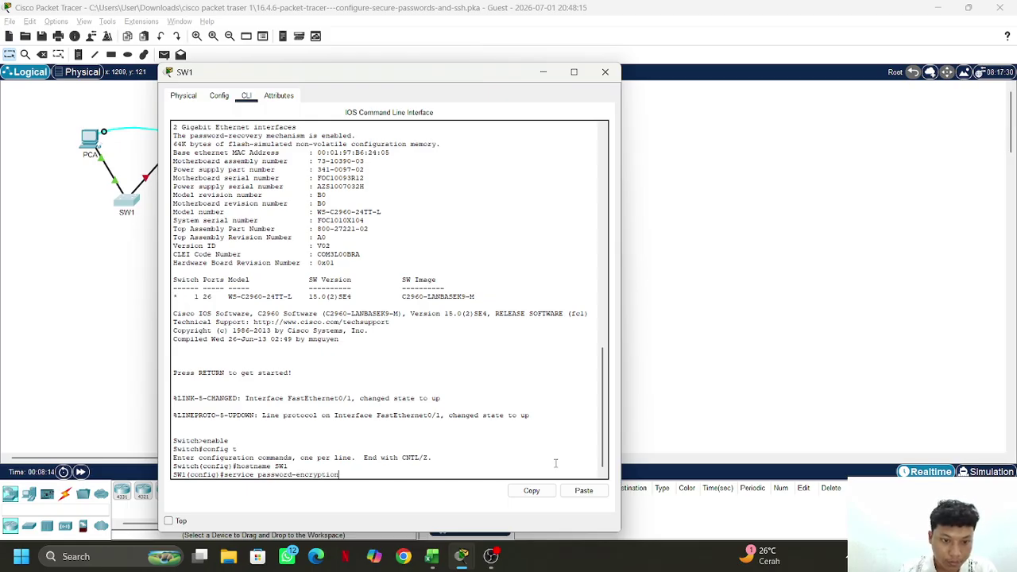
{"action": "key", "text": "Return"}
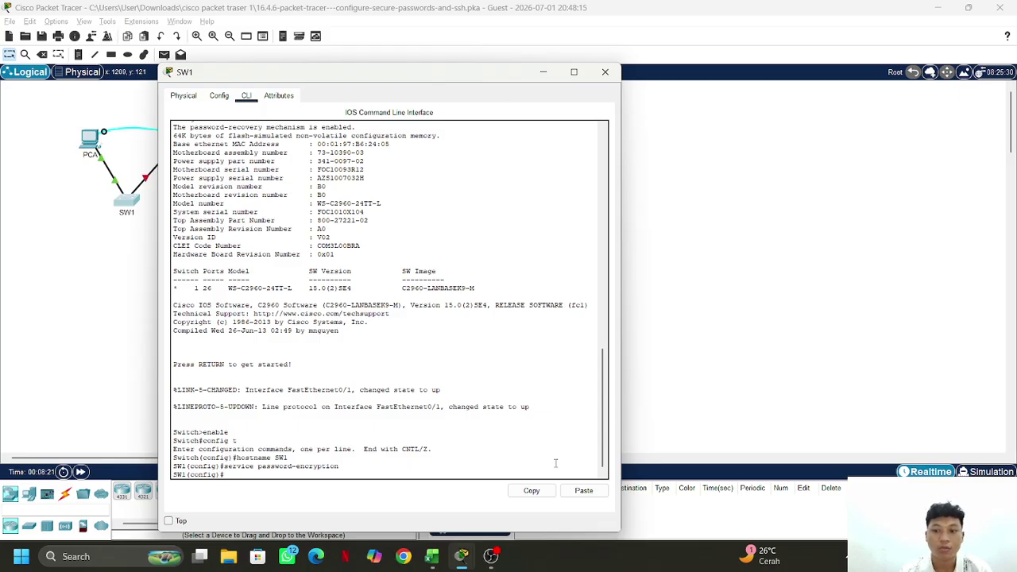
{"action": "type", "text": "en"}
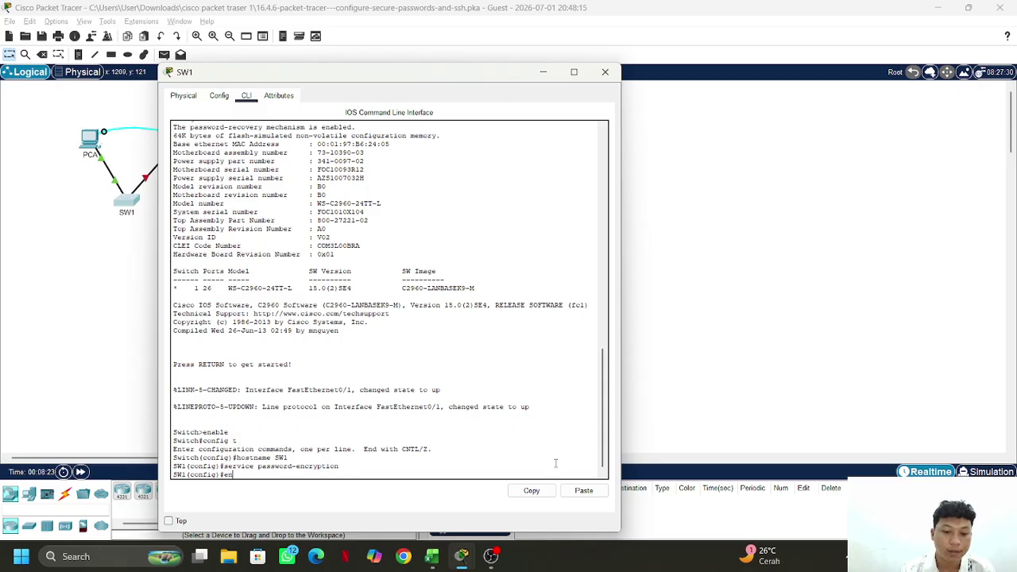
{"action": "type", "text": "able s"}
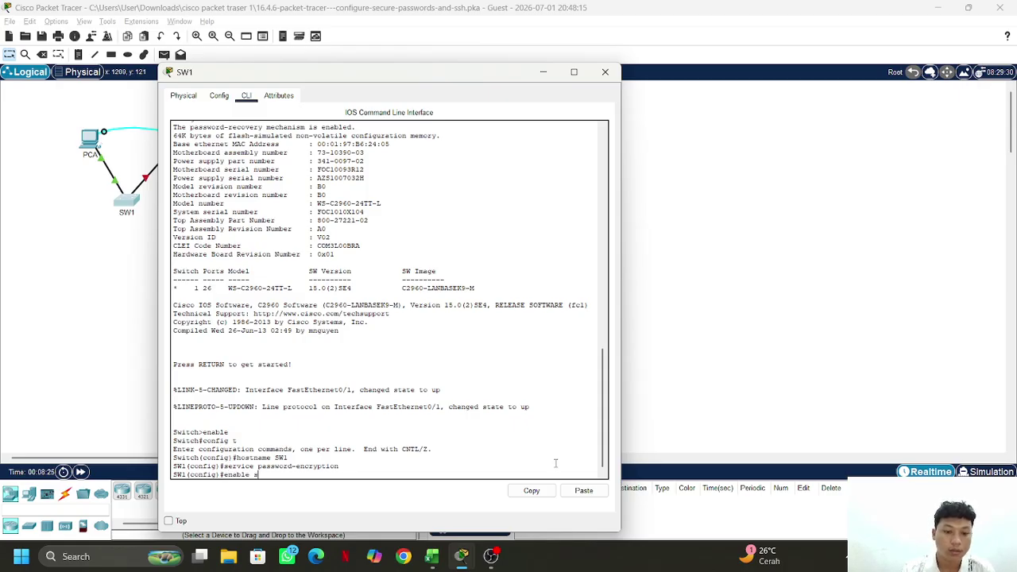
{"action": "type", "text": "ecret"}
{"action": "key", "text": "BackSpace"}
{"action": "key", "text": "BackSpace"}
{"action": "key", "text": "BackSpace"}
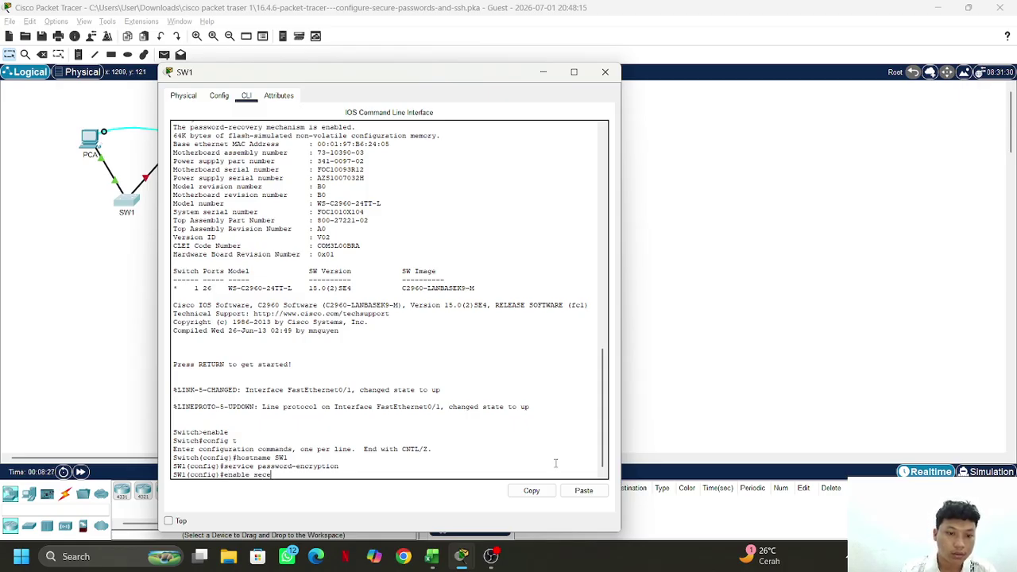
{"action": "type", "text": "ret"}
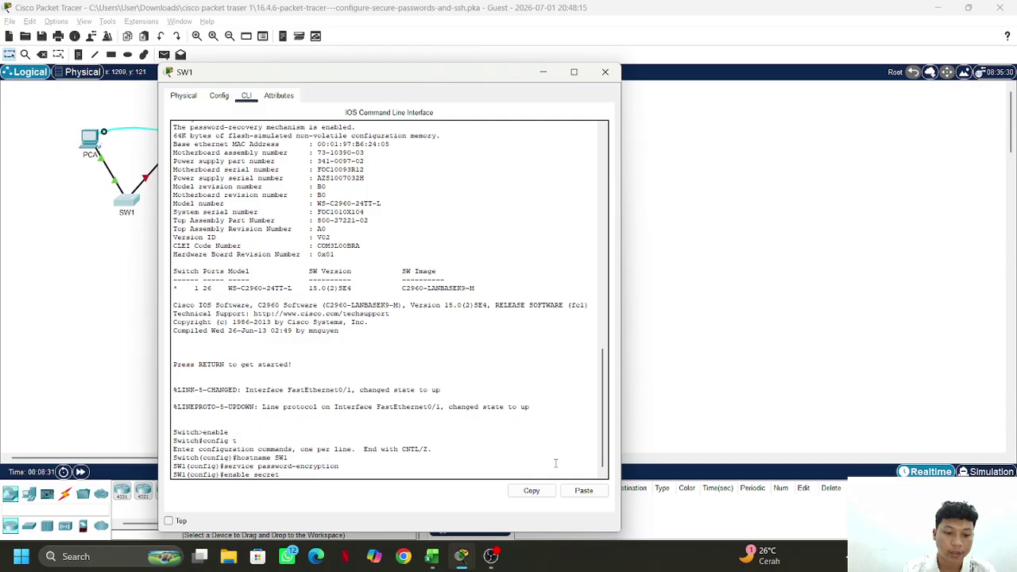
{"action": "type", "text": " $"}
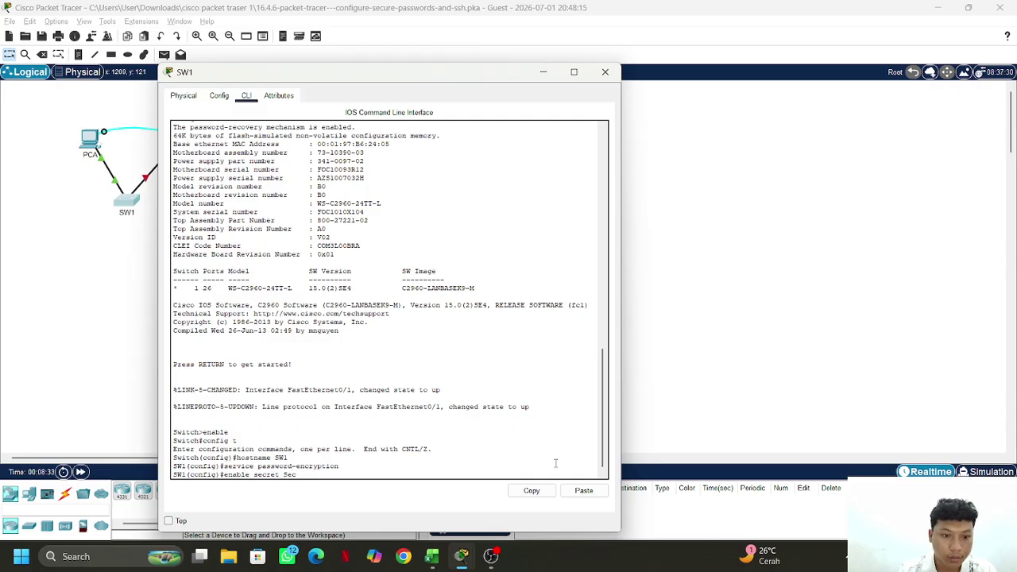
{"action": "type", "text": "ec"}
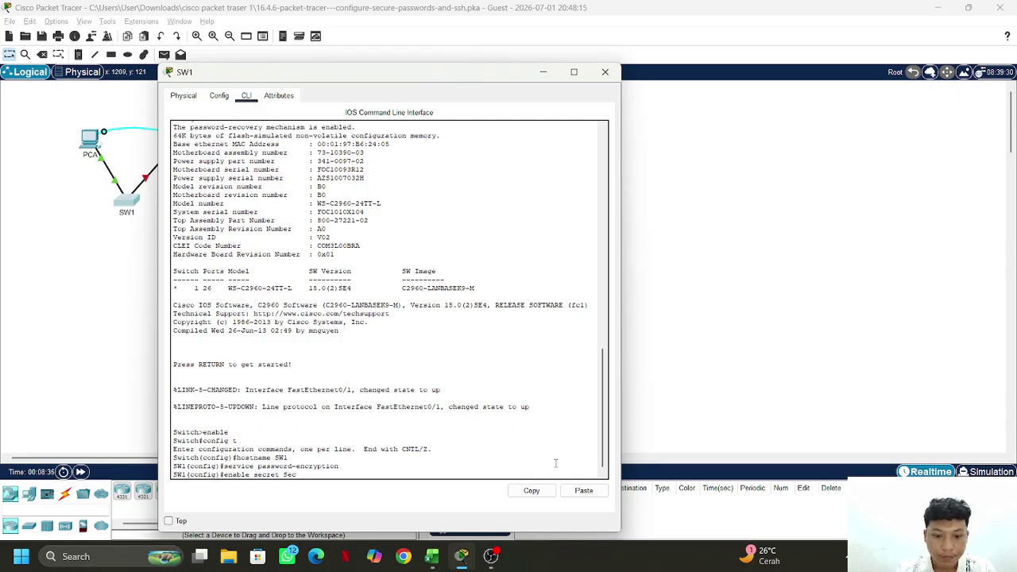
{"action": "type", "text": "ret"}
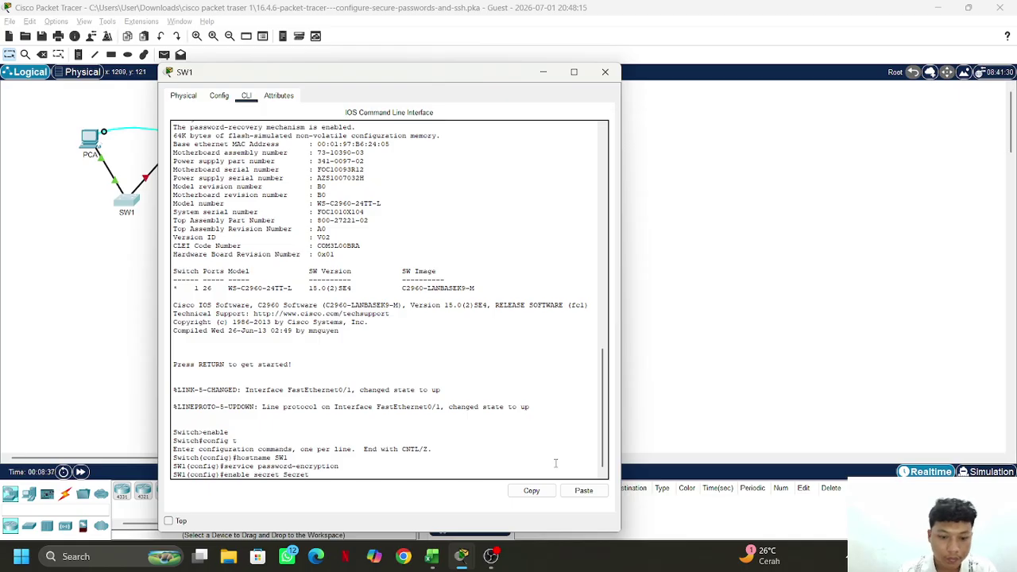
{"action": "type", "text": "p"}
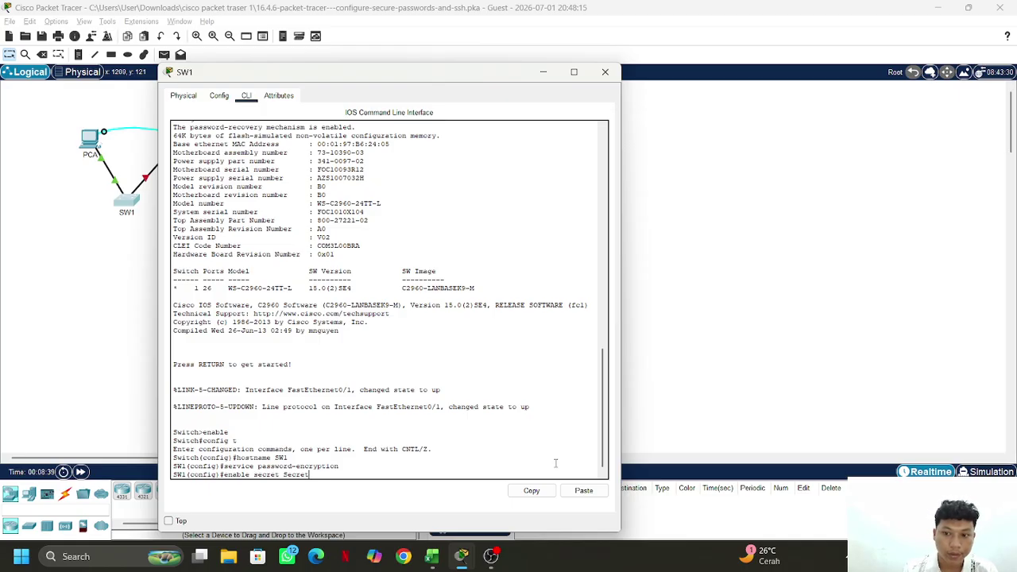
{"action": "type", "text": "P@"}
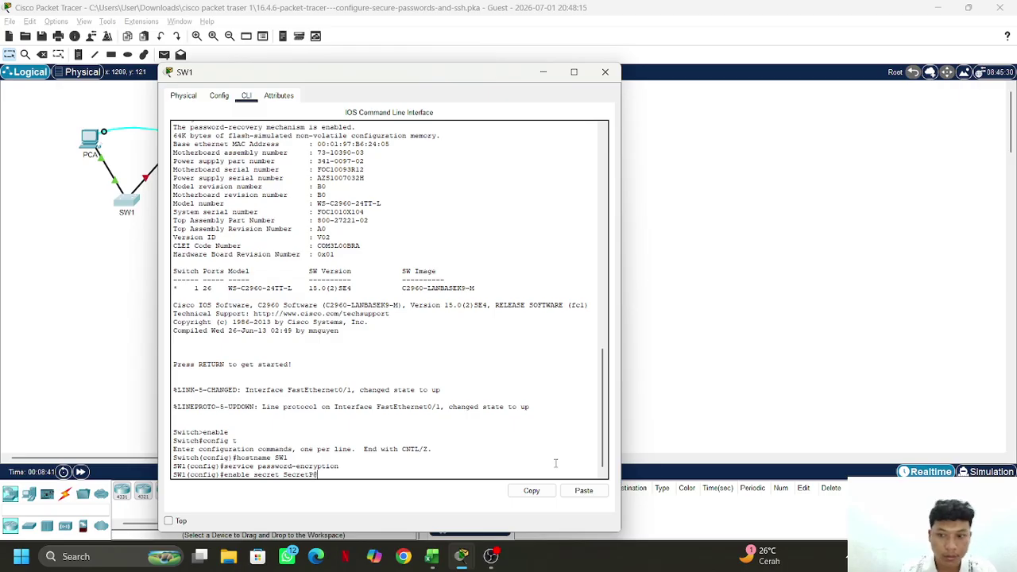
{"action": "type", "text": "ss10"}
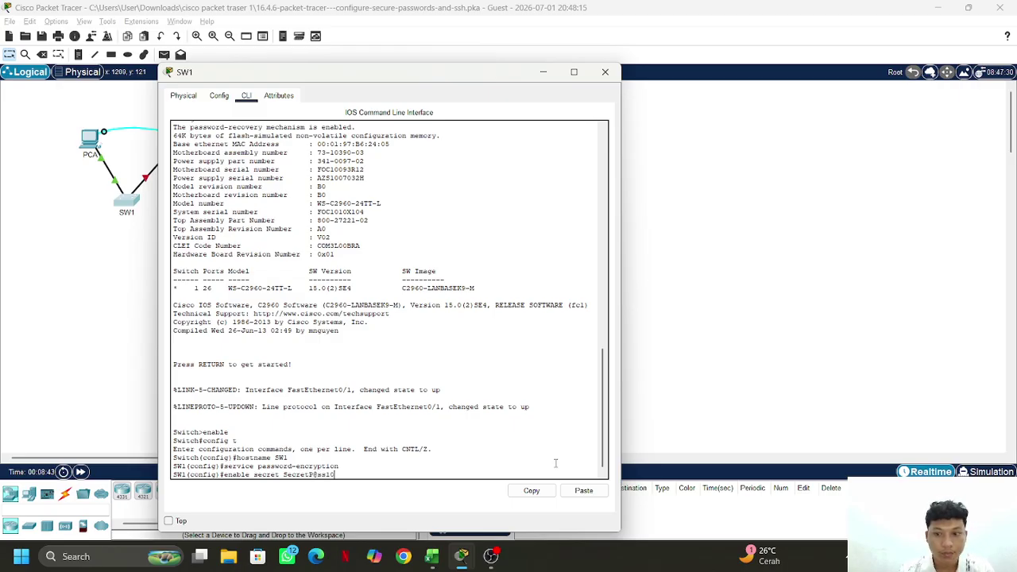
{"action": "key", "text": "Return"}
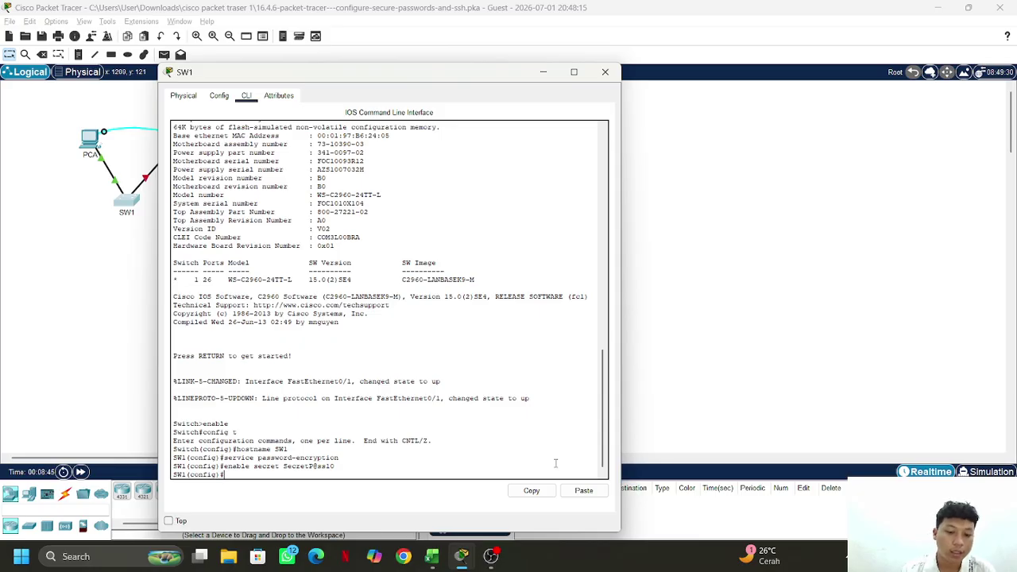
{"action": "type", "text": "banne"}
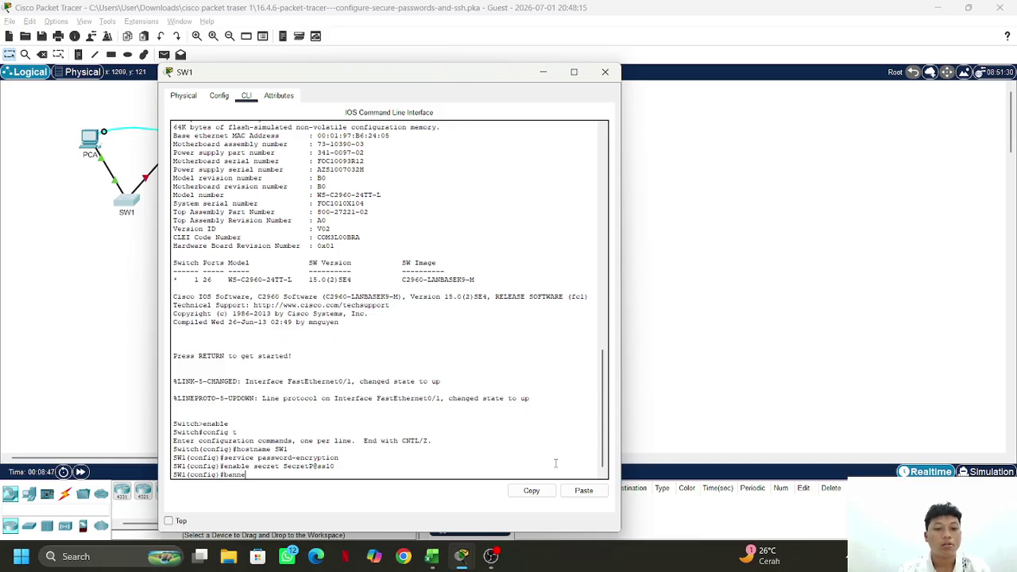
{"action": "type", "text": "r mot"}
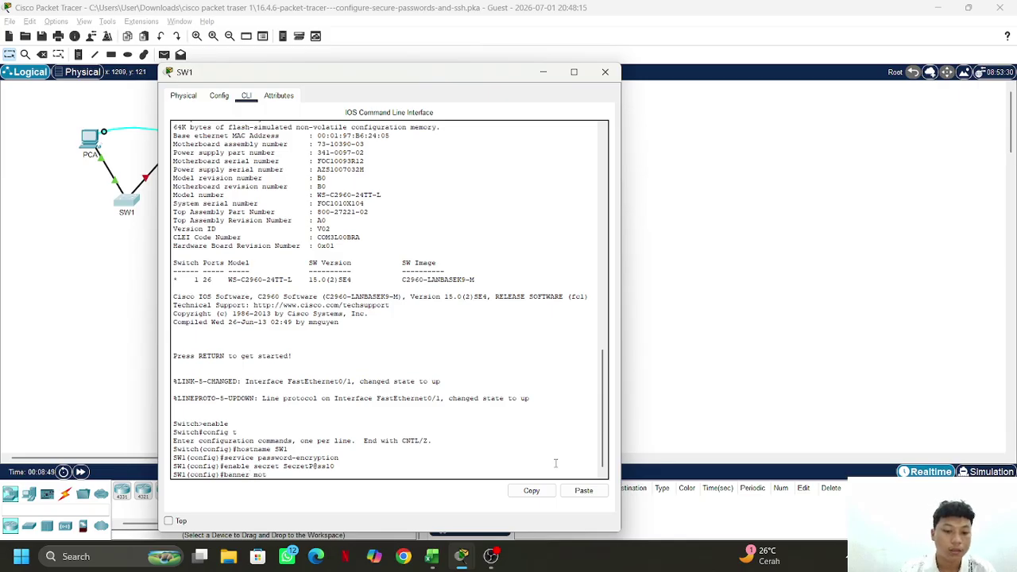
{"action": "type", "text": "d \""}
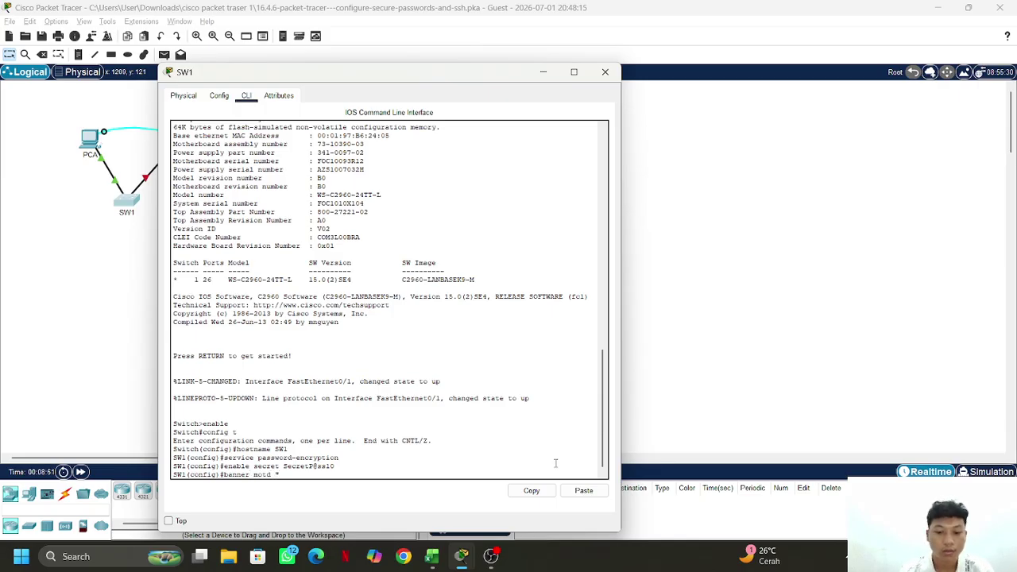
{"action": "type", "text": "Akses t"}
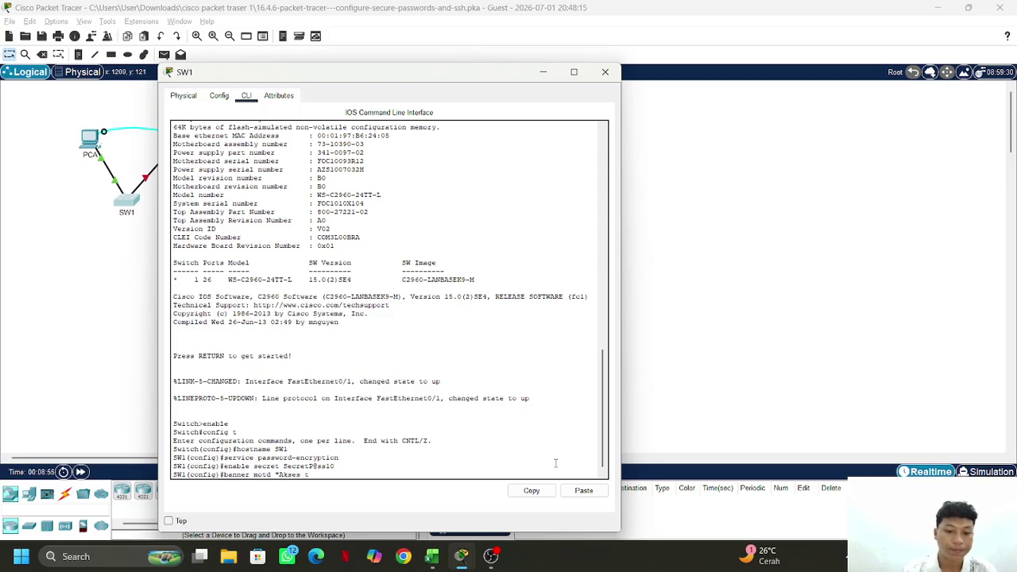
{"action": "type", "text": "idak sah"}
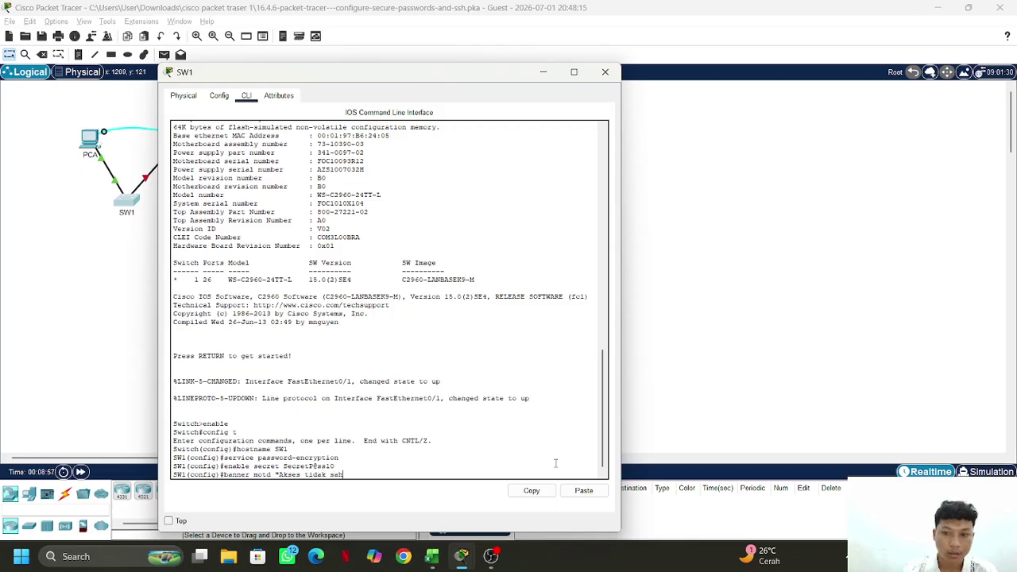
{"action": "type", "text": " dil"}
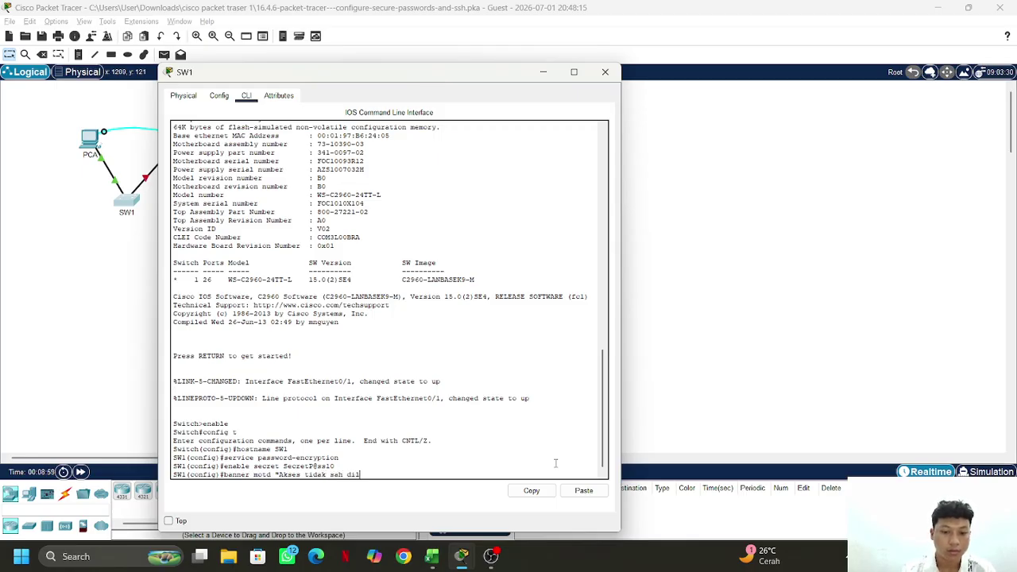
{"action": "type", "text": "erang "}
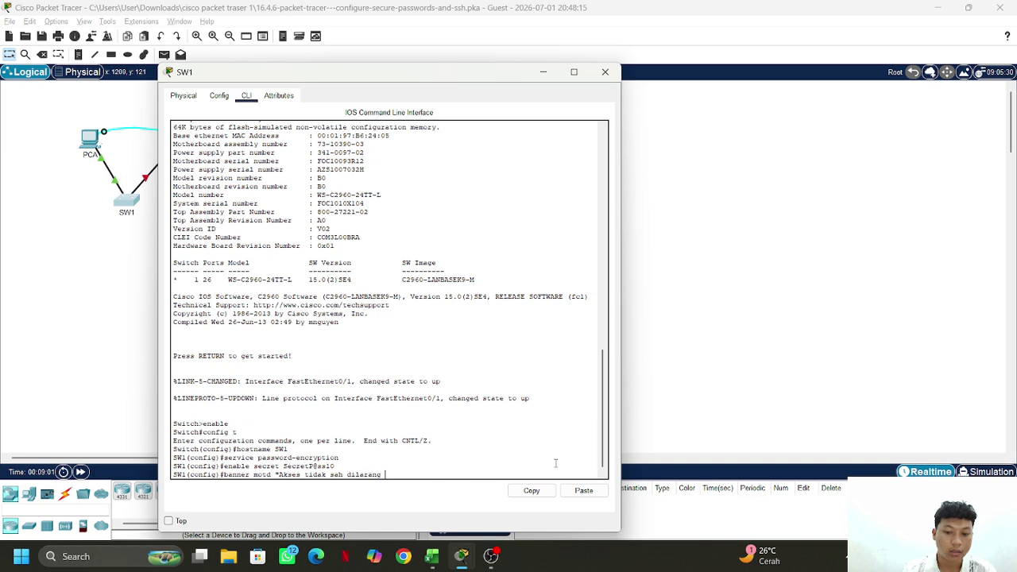
{"action": "type", "text": "keras!\""}
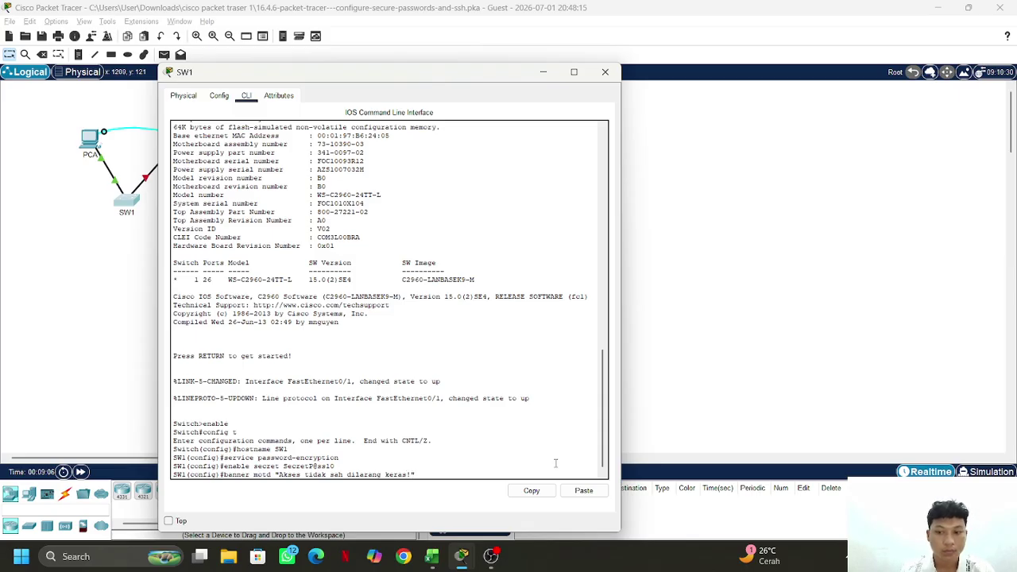
Apply the MOTD banner reading 'Akses tidak sah dilarang keras!'
{"action": "key", "text": "Return"}
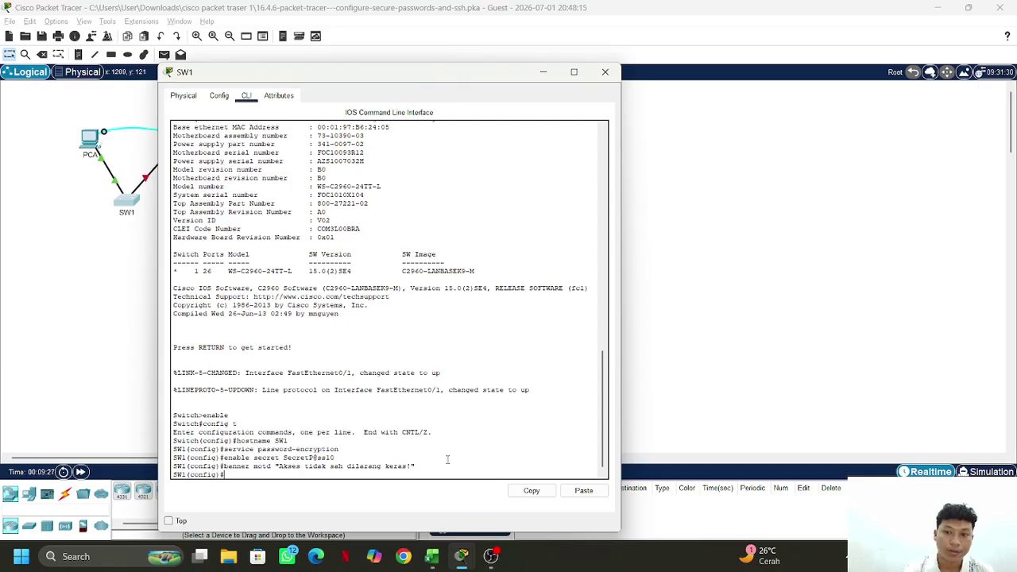
Configure SW1's line vty 0 15 to use login local
{"action": "type", "text": "ne "}
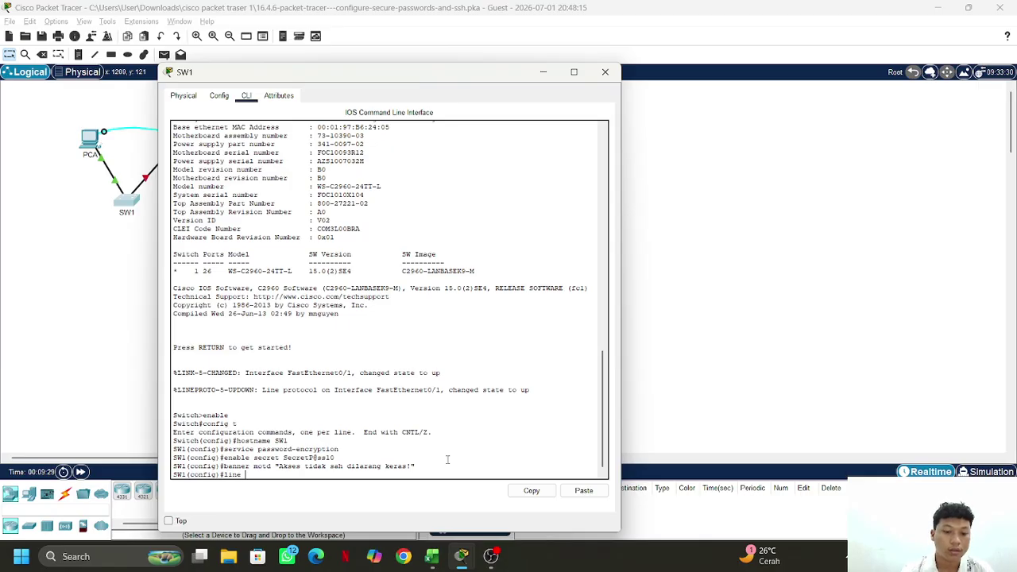
{"action": "type", "text": "vty 0"}
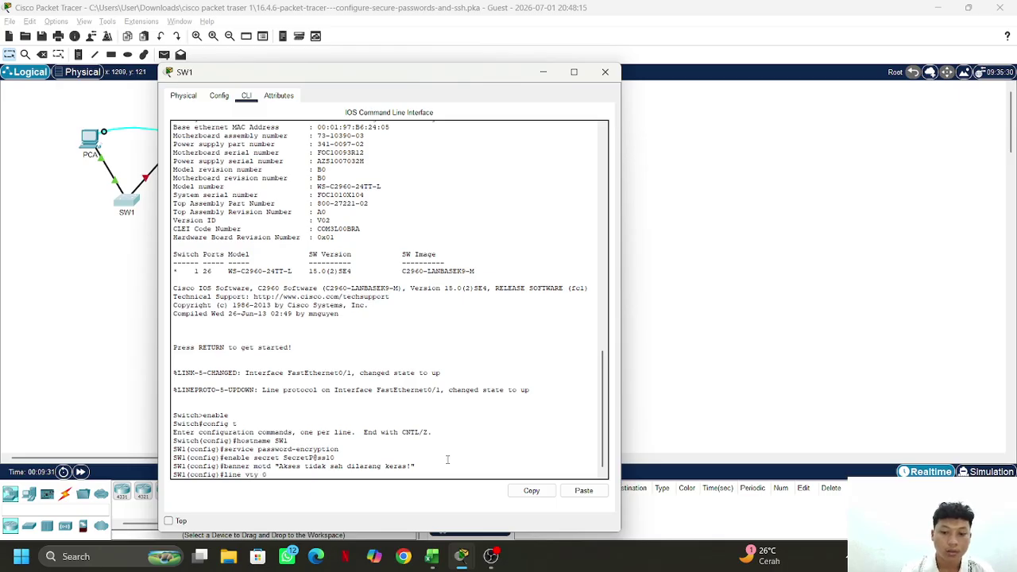
{"action": "type", "text": " 15"}
{"action": "key", "text": "Return"}
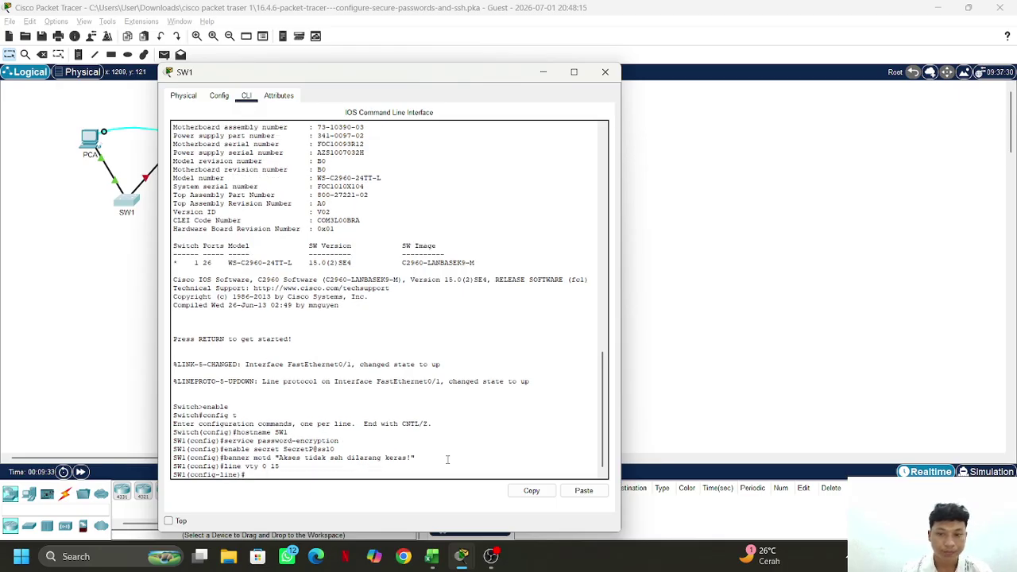
{"action": "type", "text": "login"}
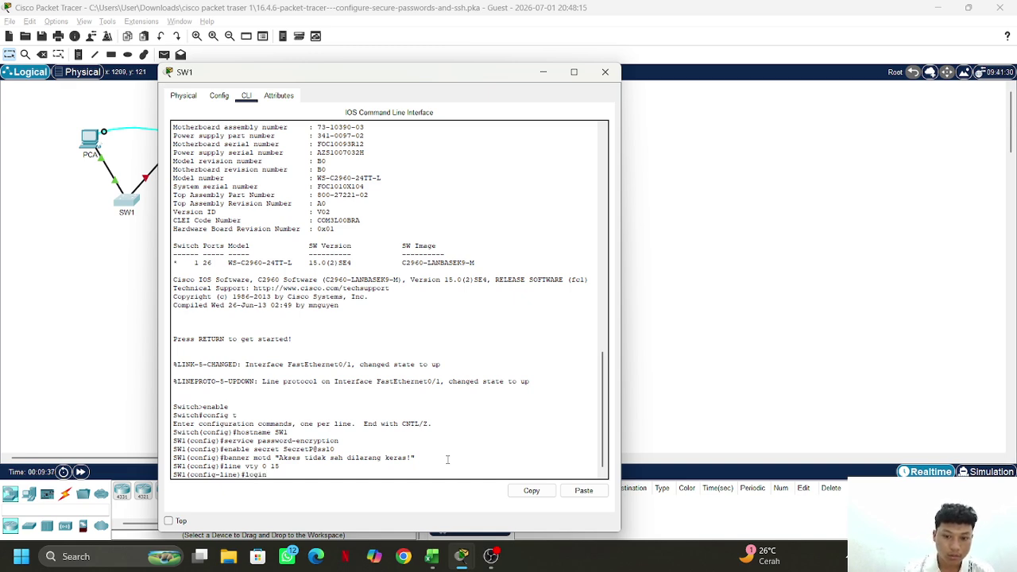
{"action": "type", "text": " loc"}
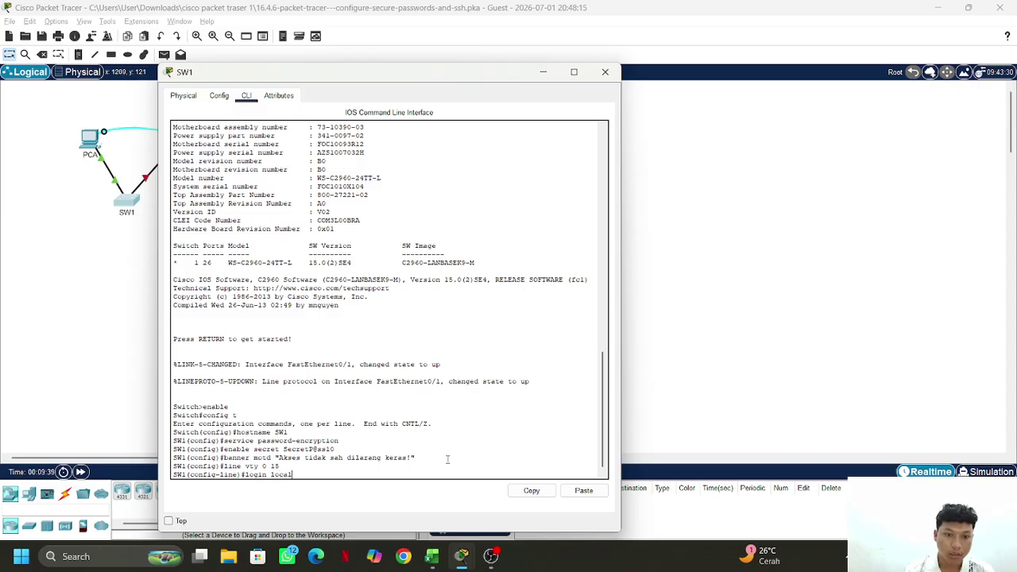
{"action": "type", "text": "al"}
{"action": "key", "text": "Return"}
Try shutdown on the VTY lines, exit to global configuration, and switch to the PT Activity window
{"action": "type", "text": "tran"}
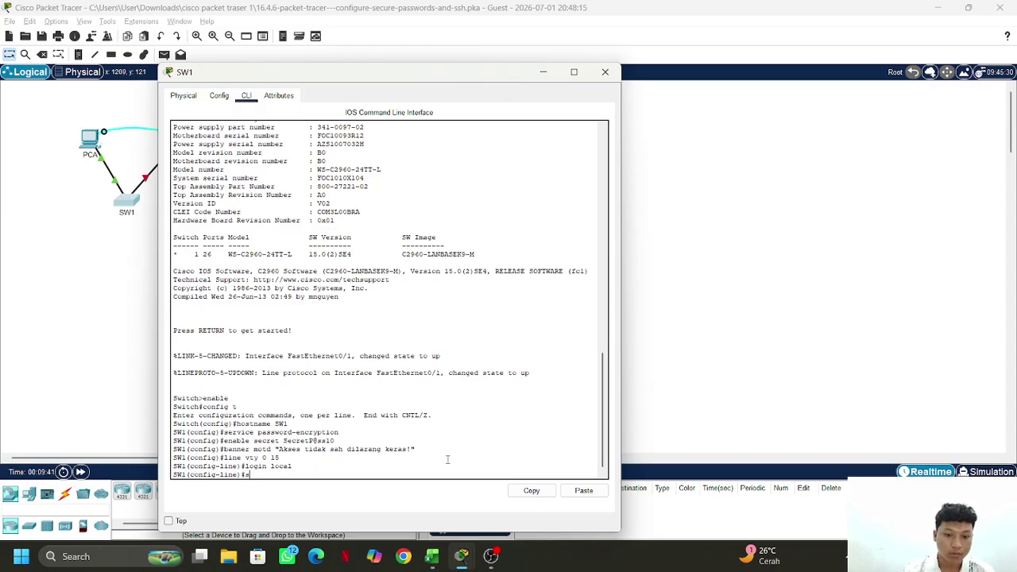
{"action": "key", "text": "BackSpace"}
{"action": "key", "text": "BackSpace"}
{"action": "key", "text": "BackSpace"}
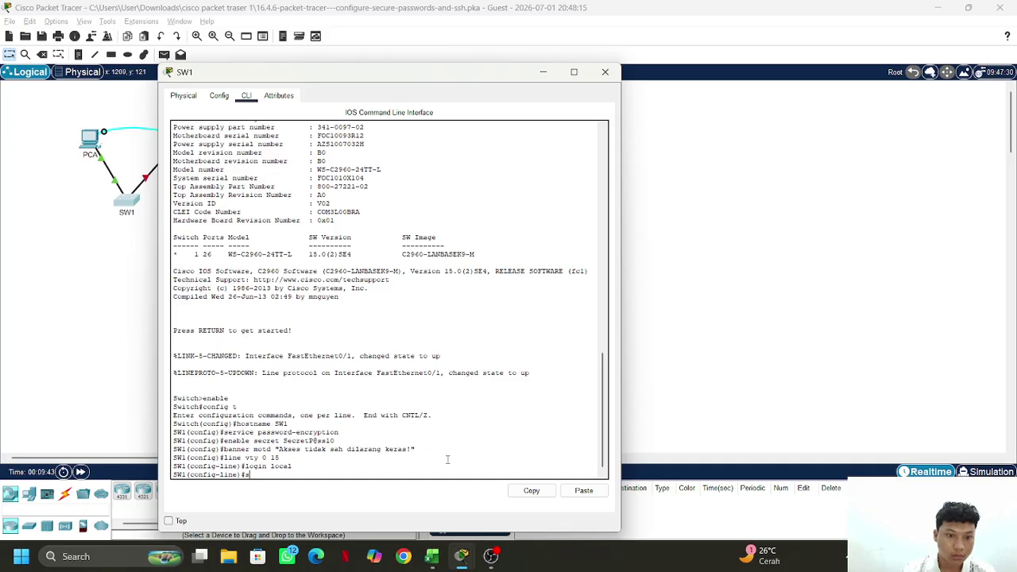
{"action": "type", "text": "shut"}
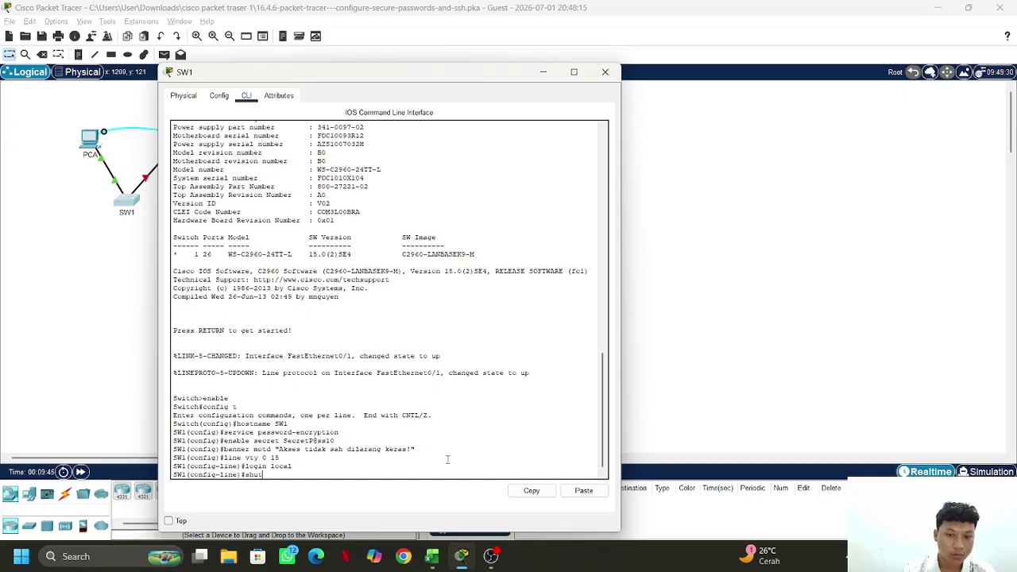
{"action": "type", "text": "do"}
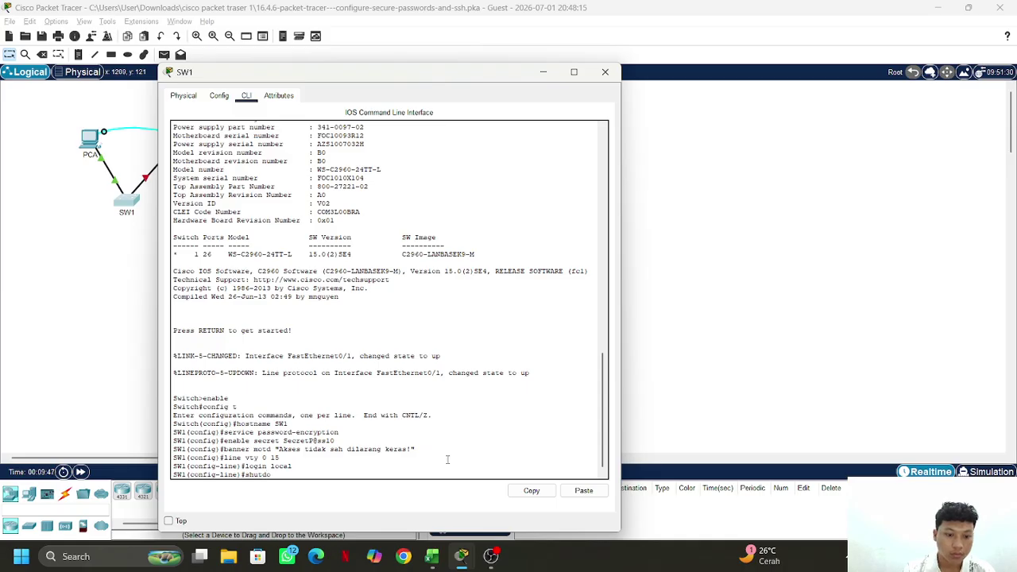
{"action": "type", "text": "wn"}
{"action": "key", "text": "Return"}
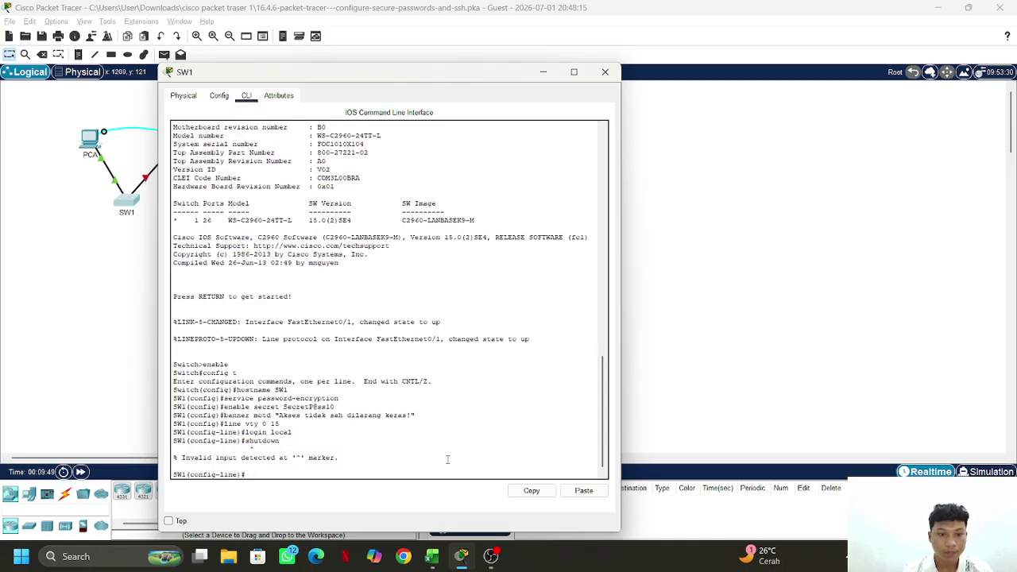
{"action": "type", "text": "exit"}
{"action": "key", "text": "Return"}
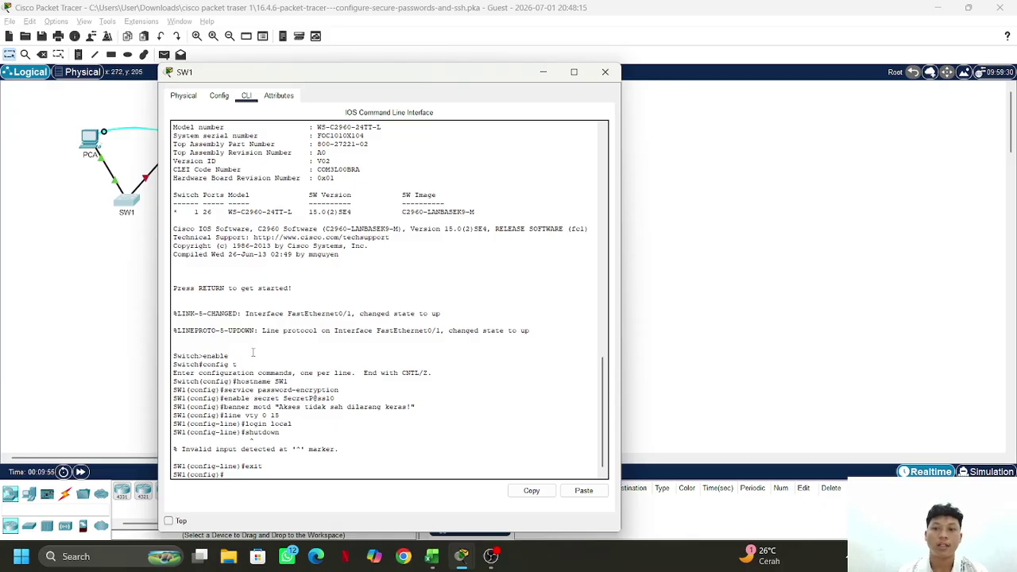
{"action": "key", "text": "alt+Tab"}
{"action": "key", "text": "Tab"}
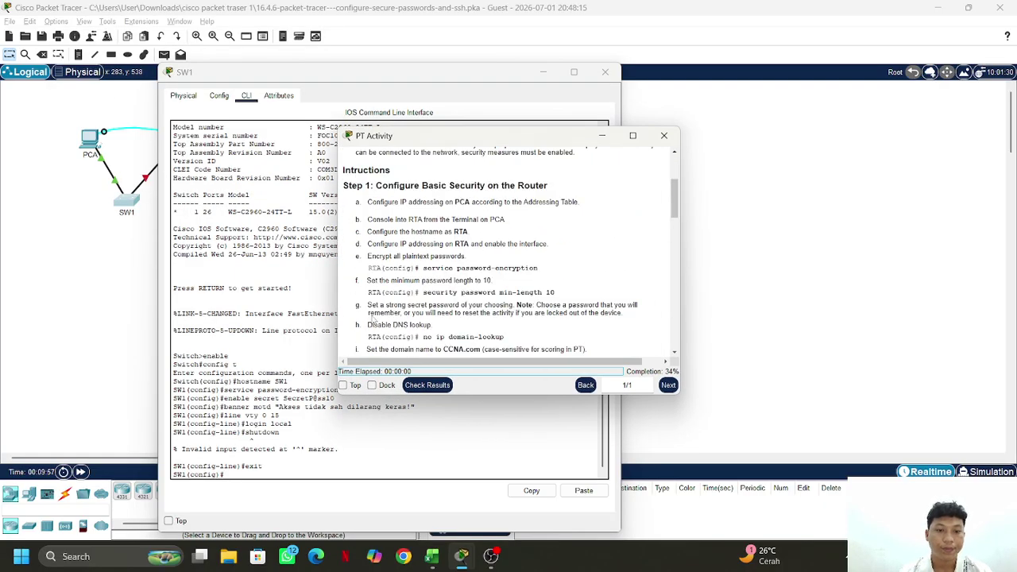
Read the PT Activity Step 2 items f–n, then return to SW1's command line
{"action": "scroll", "coordinate": [372, 319], "scroll_direction": "down", "scroll_amount": 10}
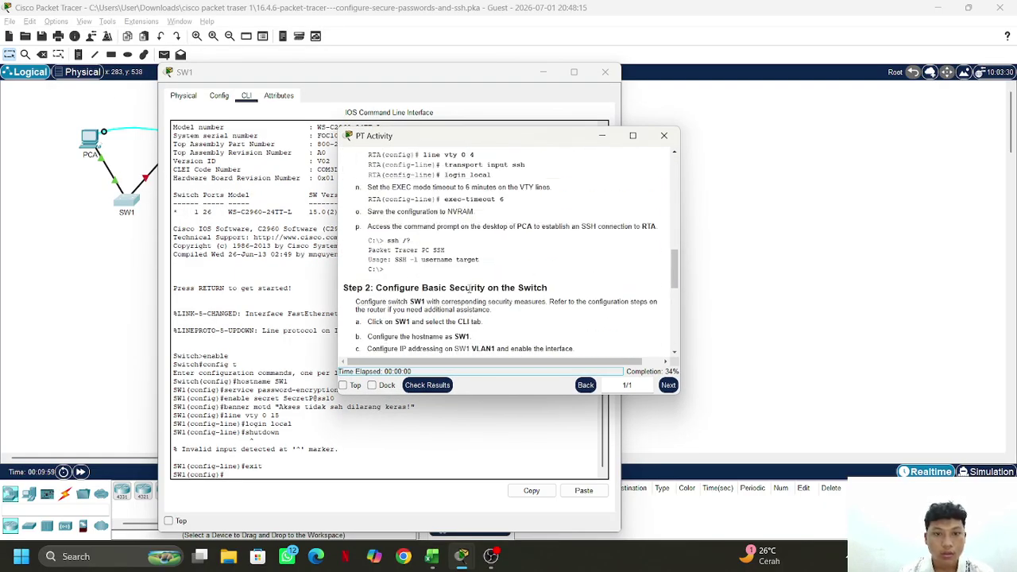
{"action": "scroll", "coordinate": [398, 291], "scroll_direction": "up", "scroll_amount": 2}
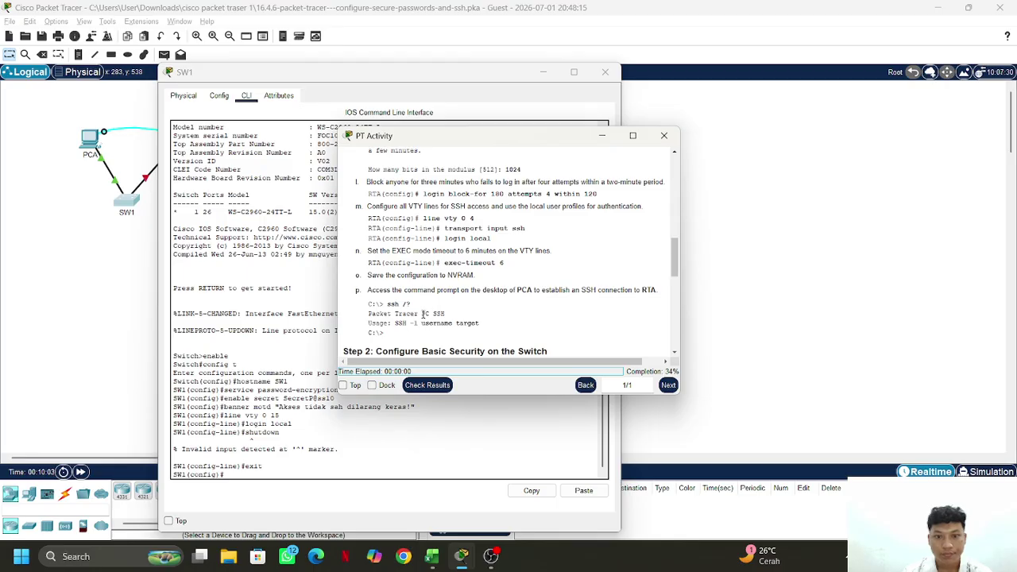
{"action": "scroll", "coordinate": [437, 323], "scroll_direction": "down", "scroll_amount": 3}
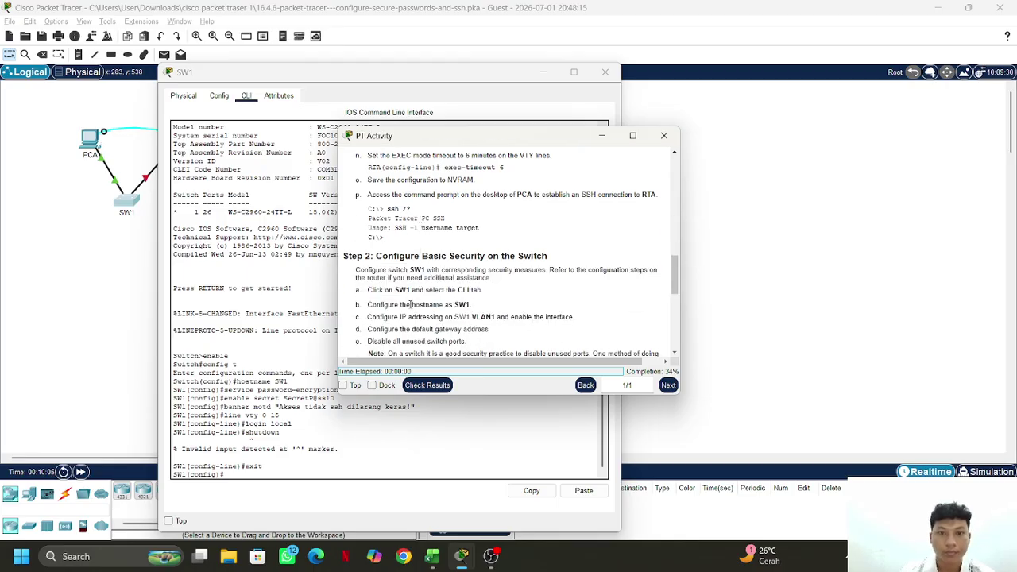
{"action": "scroll", "coordinate": [393, 275], "scroll_direction": "down", "scroll_amount": 9}
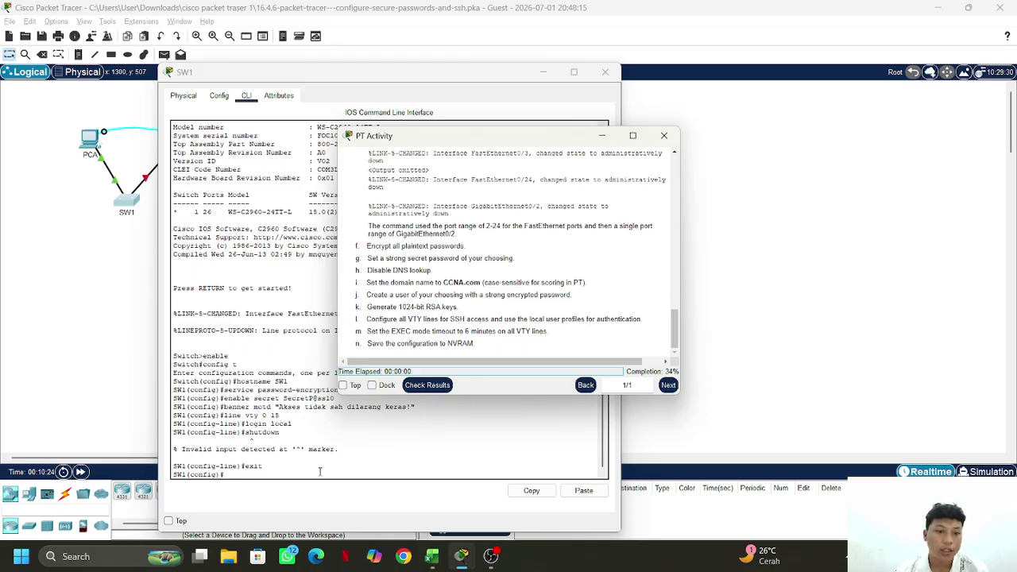
{"action": "mouse_move", "coordinate": [483, 560]}
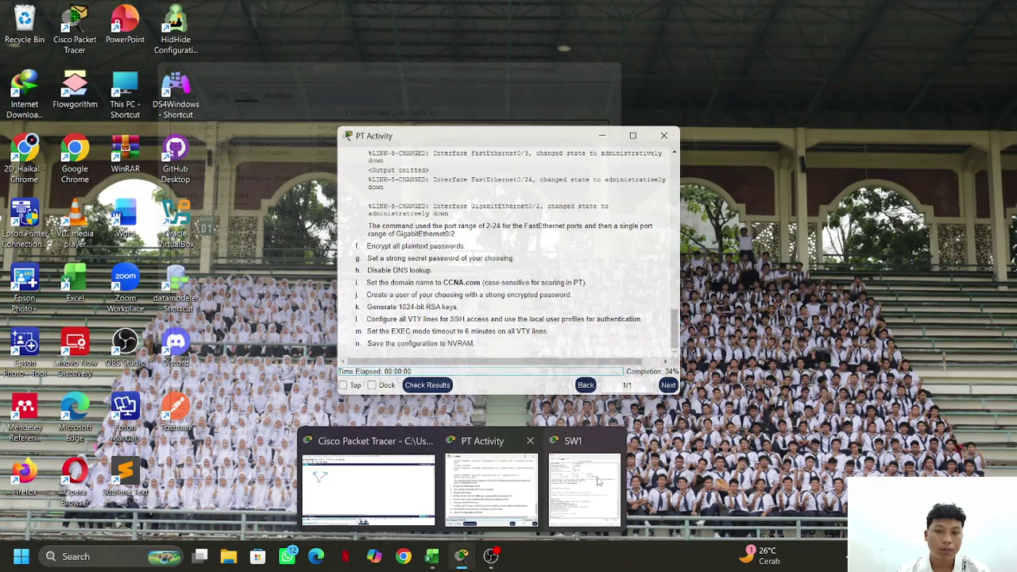
{"action": "left_click", "coordinate": [598, 481]}
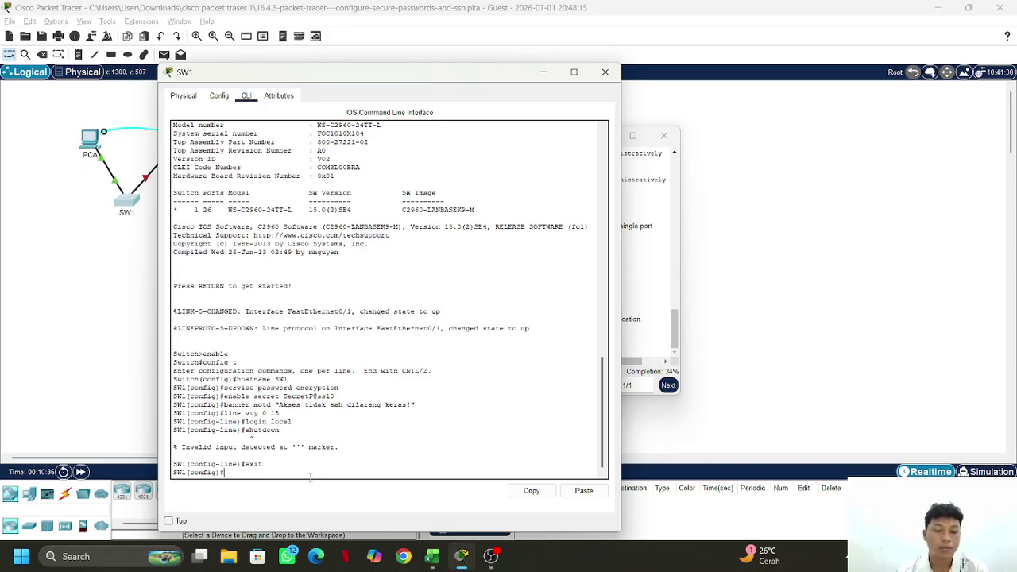
Leave configuration mode with end, save SW1's configuration with wr, and return to the topology
{"action": "type", "text": "end"}
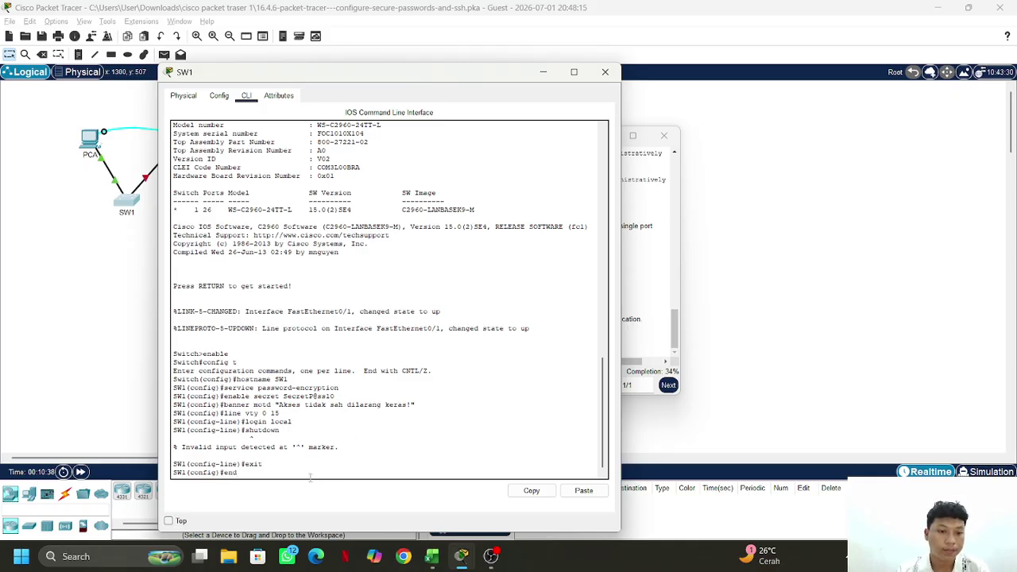
{"action": "key", "text": "Return"}
{"action": "type", "text": "w"}
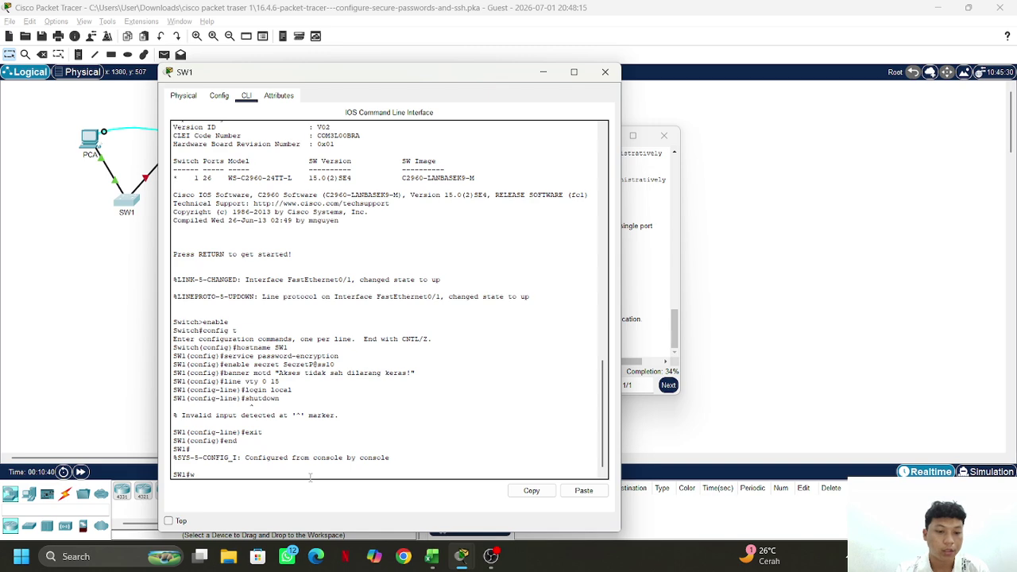
{"action": "type", "text": "r"}
{"action": "key", "text": "Return"}
{"action": "key", "text": "Return"}
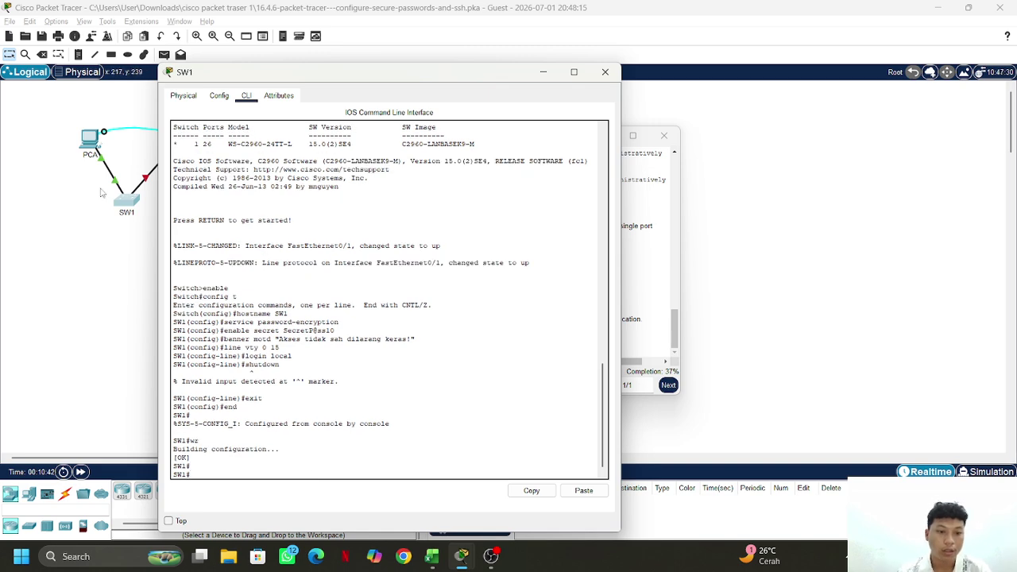
{"action": "left_click", "coordinate": [103, 192]}
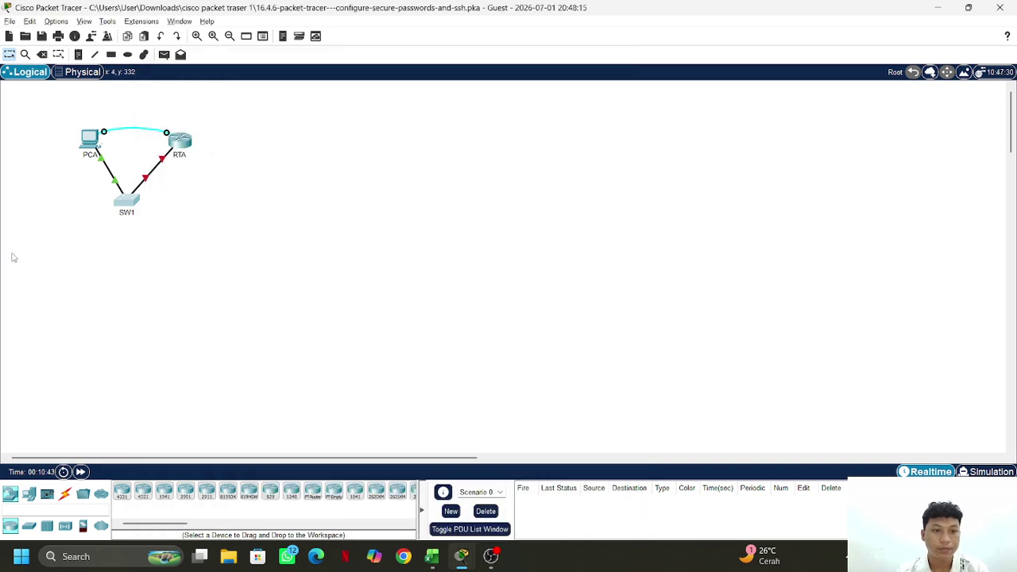
Connect PCA's Terminal to RTA's console and save RTA's configuration with end and wr
{"action": "left_click", "coordinate": [87, 143]}
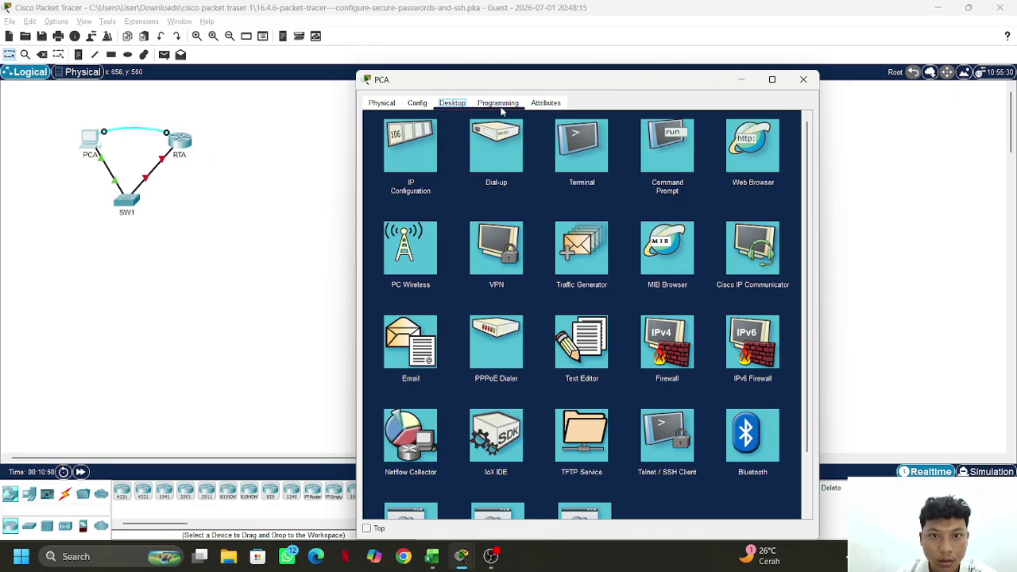
{"action": "left_click", "coordinate": [591, 150]}
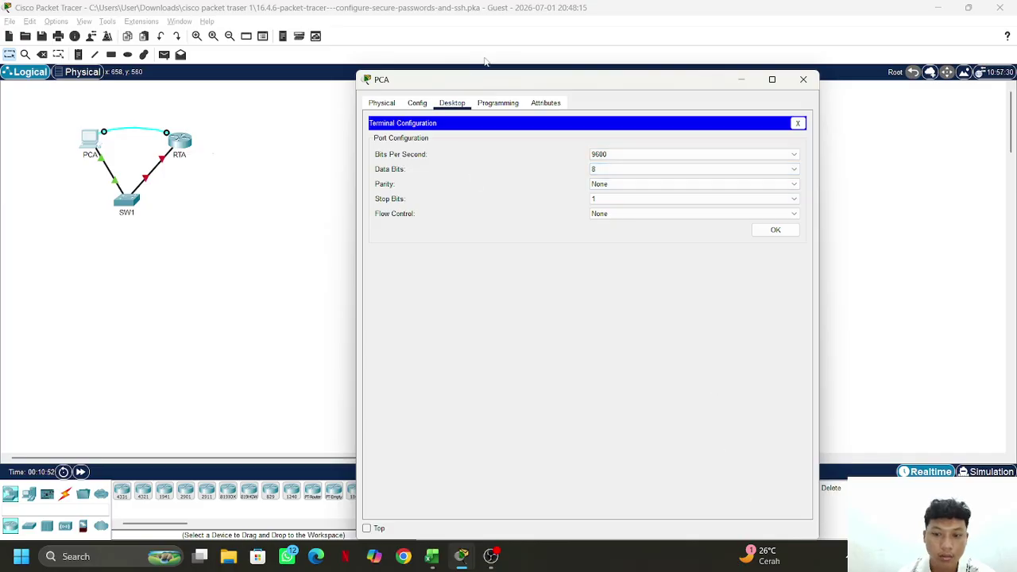
{"action": "left_click_drag", "start_coordinate": [546, 85], "coordinate": [348, 43]}
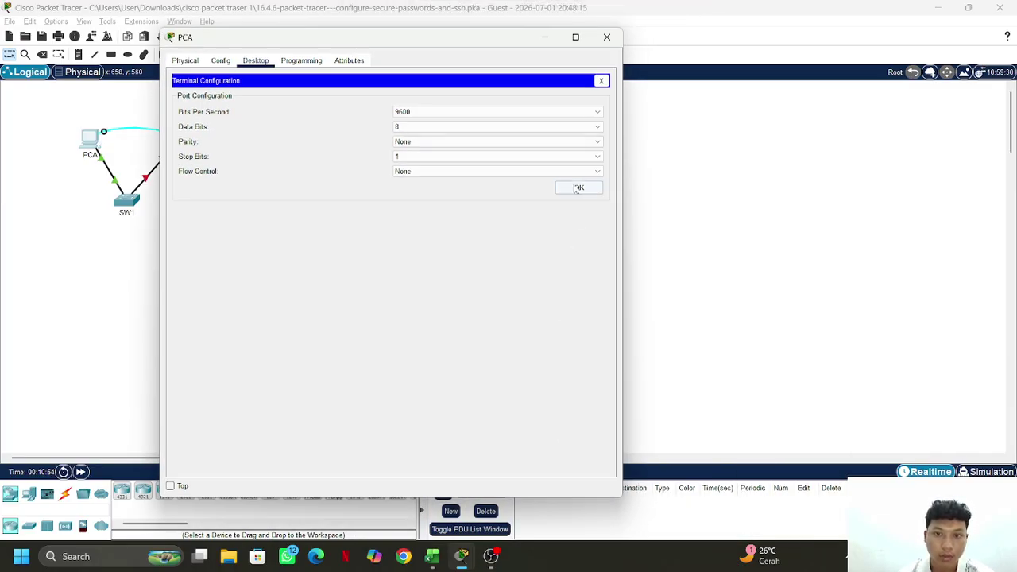
{"action": "left_click", "coordinate": [579, 188]}
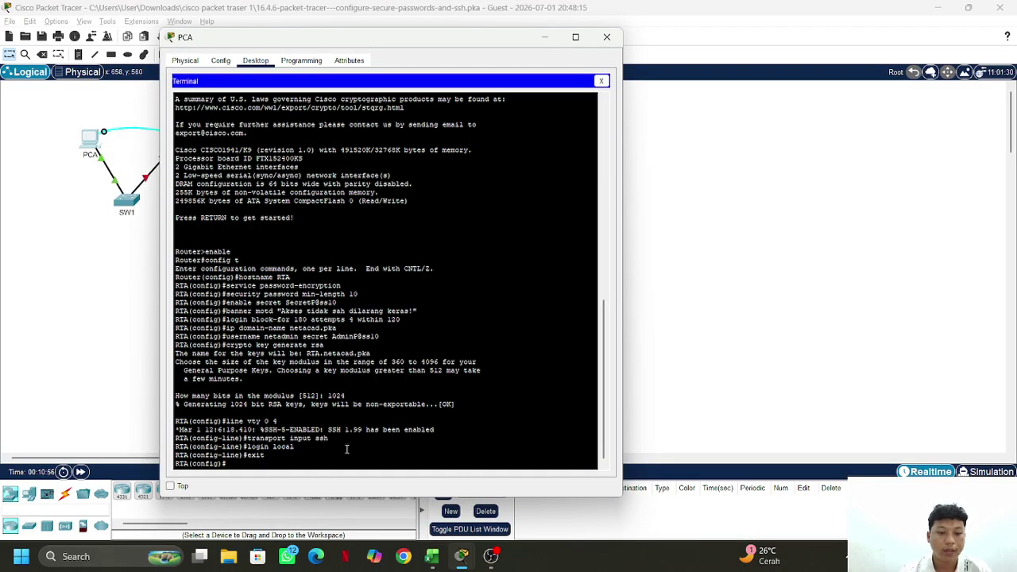
{"action": "type", "text": "end"}
{"action": "key", "text": "Return"}
{"action": "key", "text": "Return"}
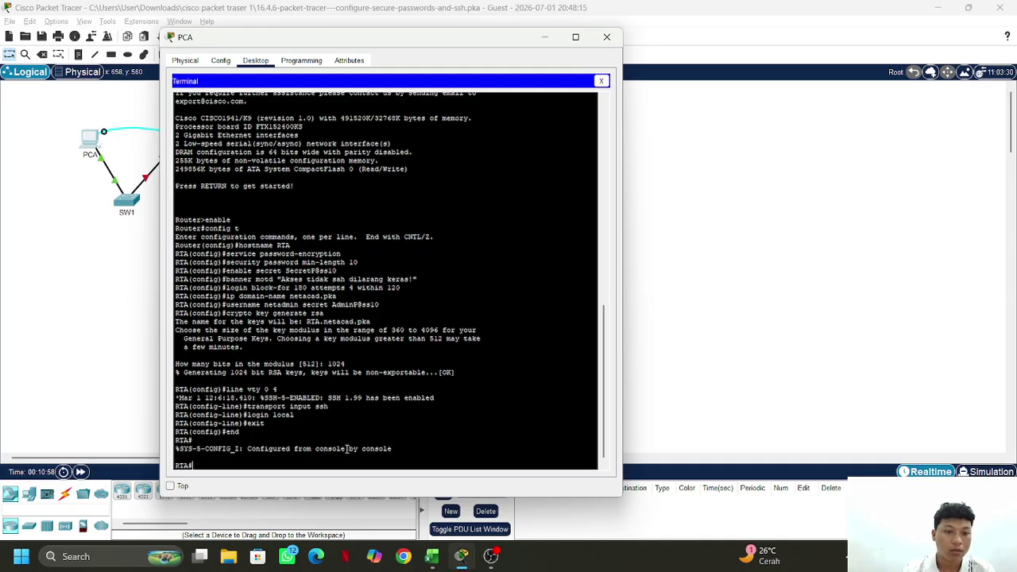
{"action": "type", "text": "wr"}
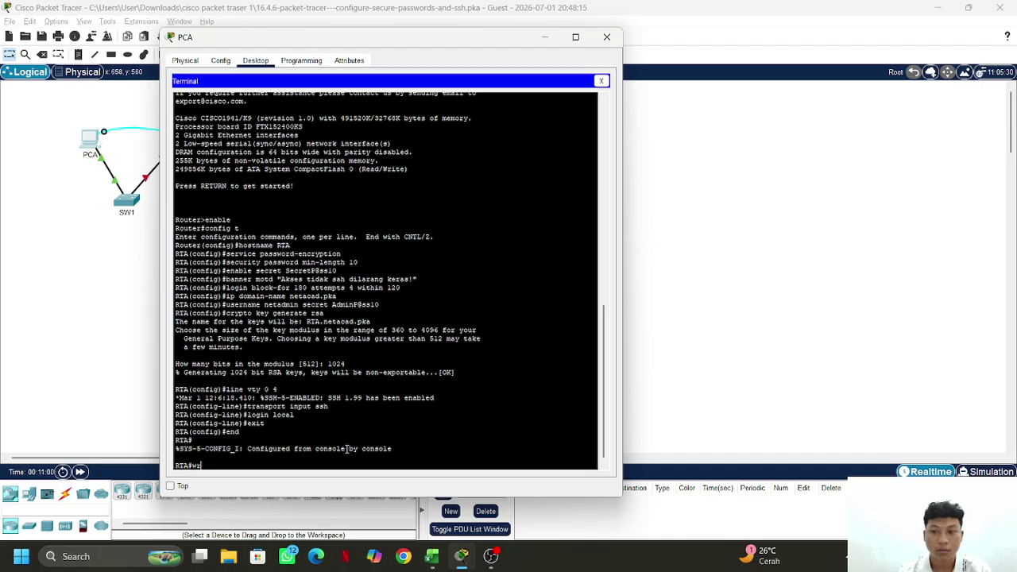
{"action": "key", "text": "Return"}
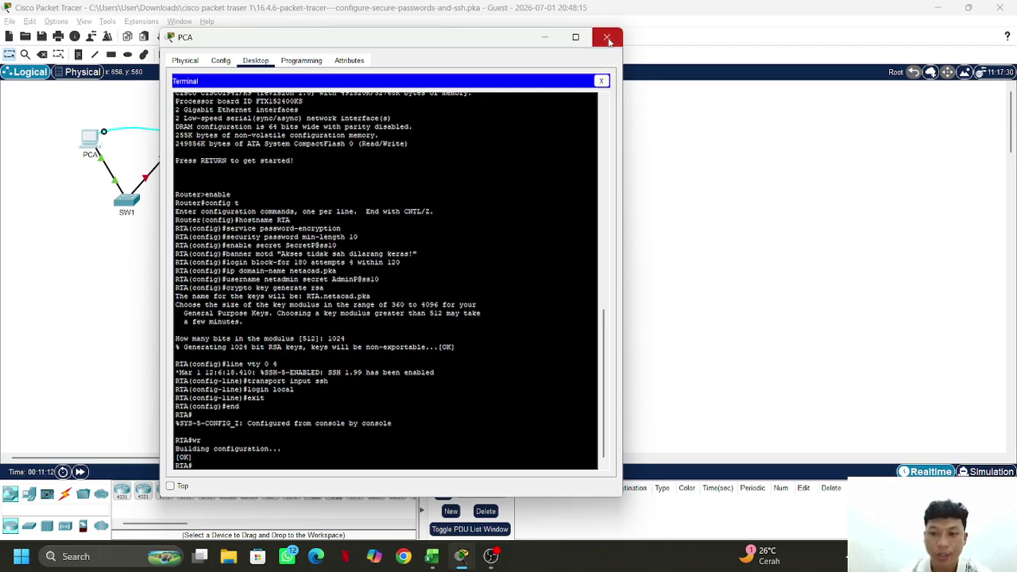
Close the PCA window and reopen PCA's Desktop applications
{"action": "left_click", "coordinate": [609, 38]}
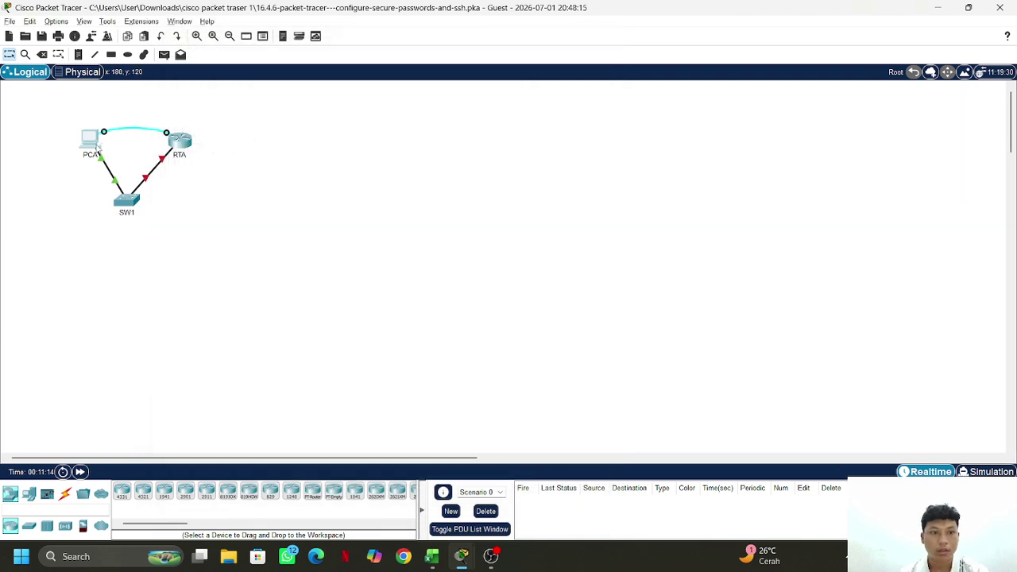
{"action": "left_click", "coordinate": [90, 140]}
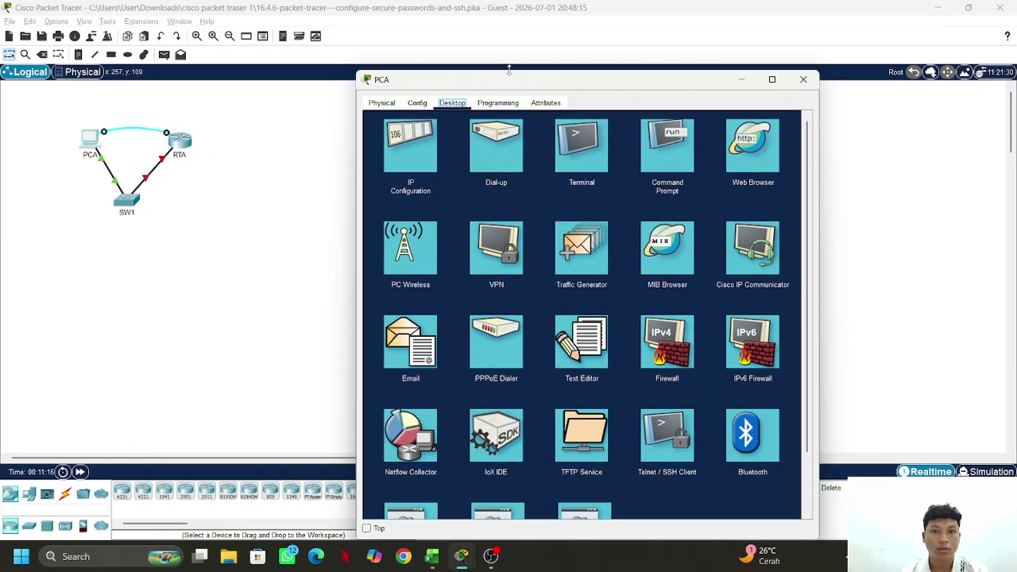
{"action": "left_click", "coordinate": [461, 556]}
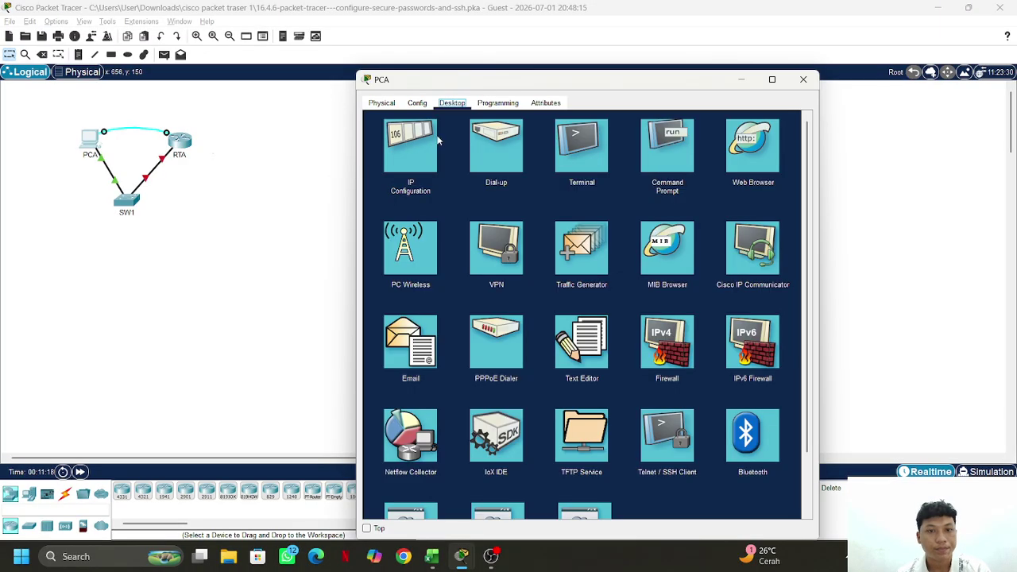
{"action": "left_click_drag", "start_coordinate": [496, 79], "coordinate": [406, 75]}
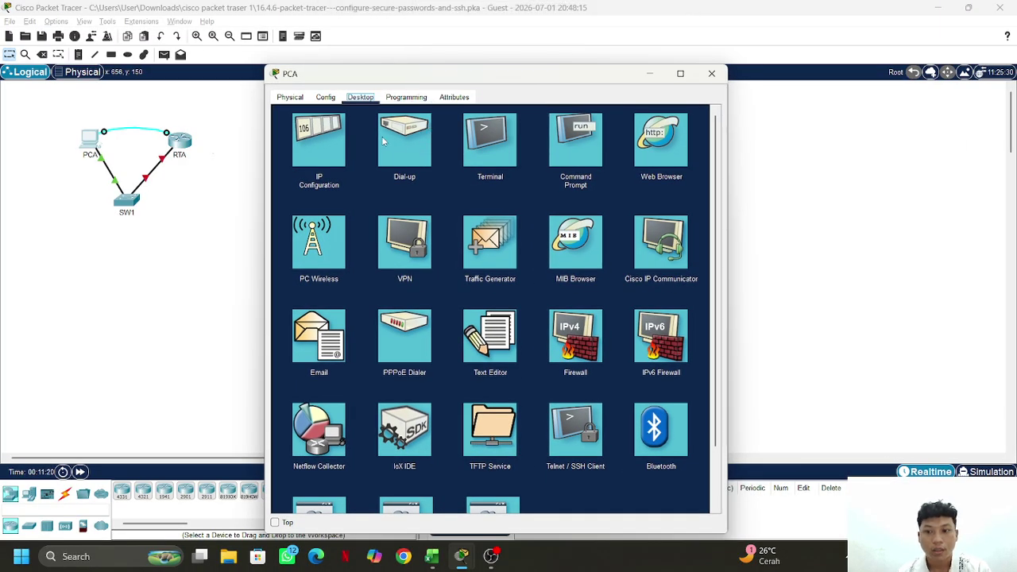
Type 'ssh -l netadmin' in PCA's Command Prompt, then switch to the PT Activity window
{"action": "left_click", "coordinate": [571, 141]}
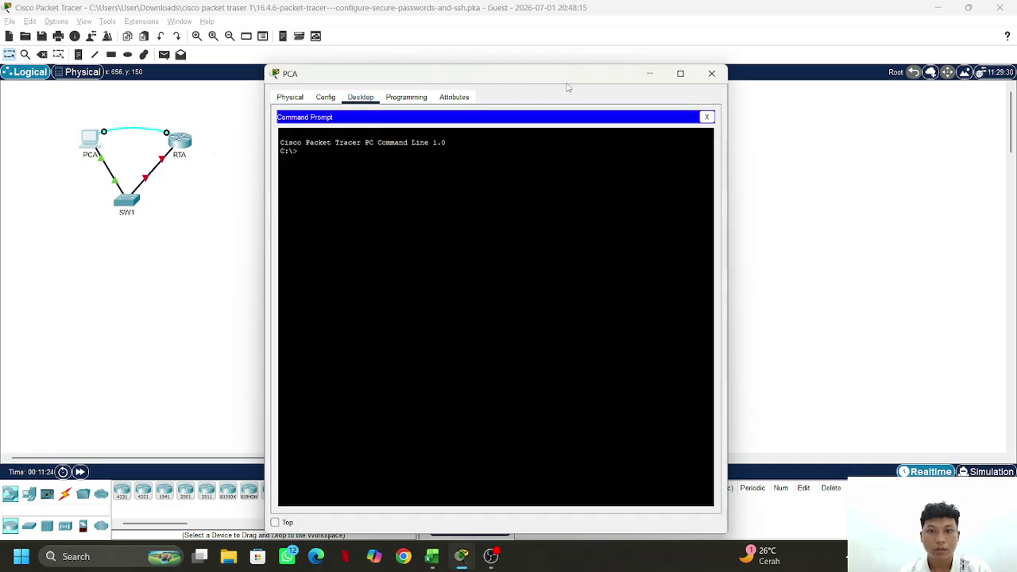
{"action": "left_click_drag", "start_coordinate": [565, 74], "coordinate": [552, 72]}
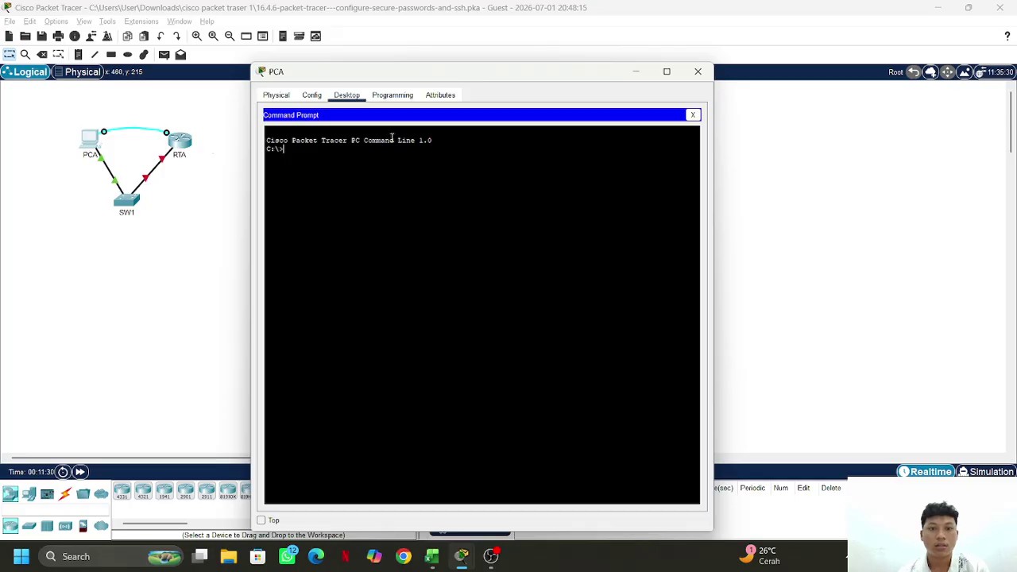
{"action": "type", "text": "ss"}
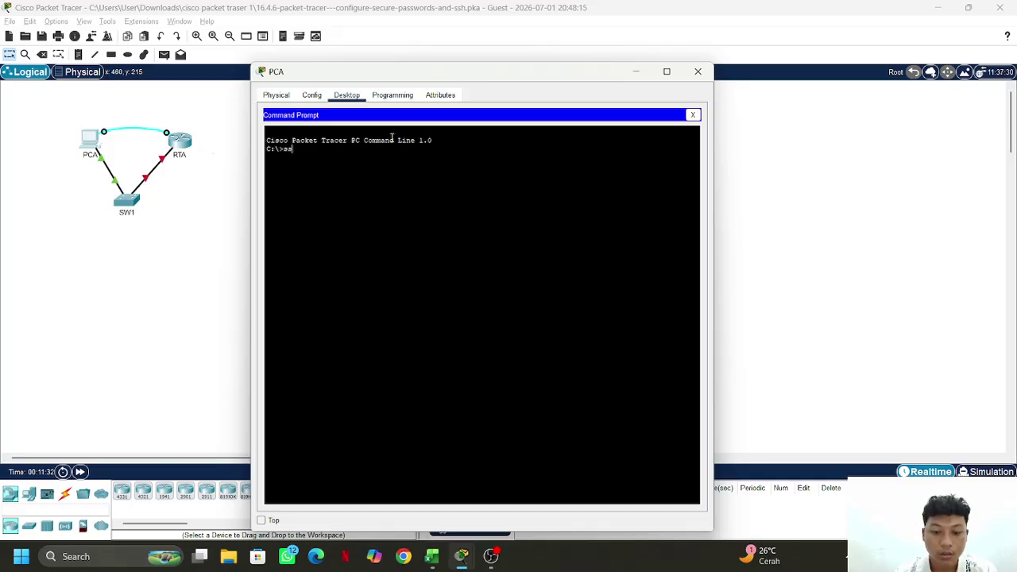
{"action": "type", "text": "h -l"}
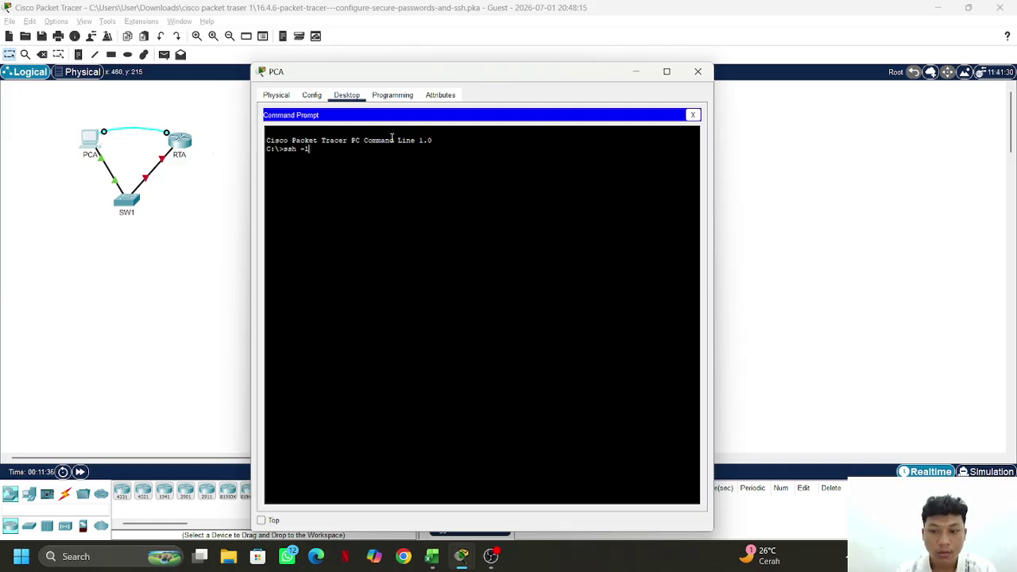
{"action": "type", "text": " net"}
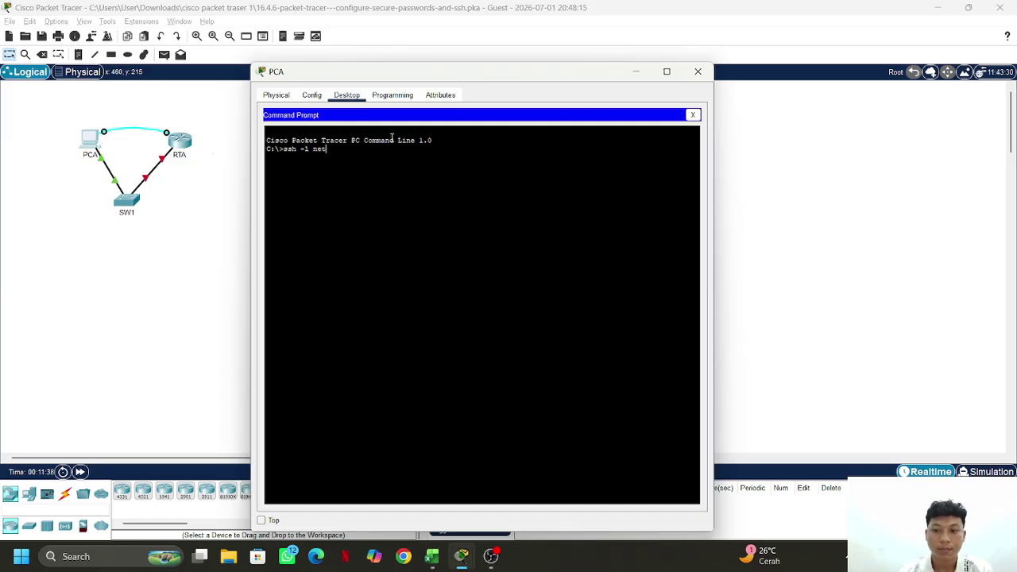
{"action": "type", "text": "admin"}
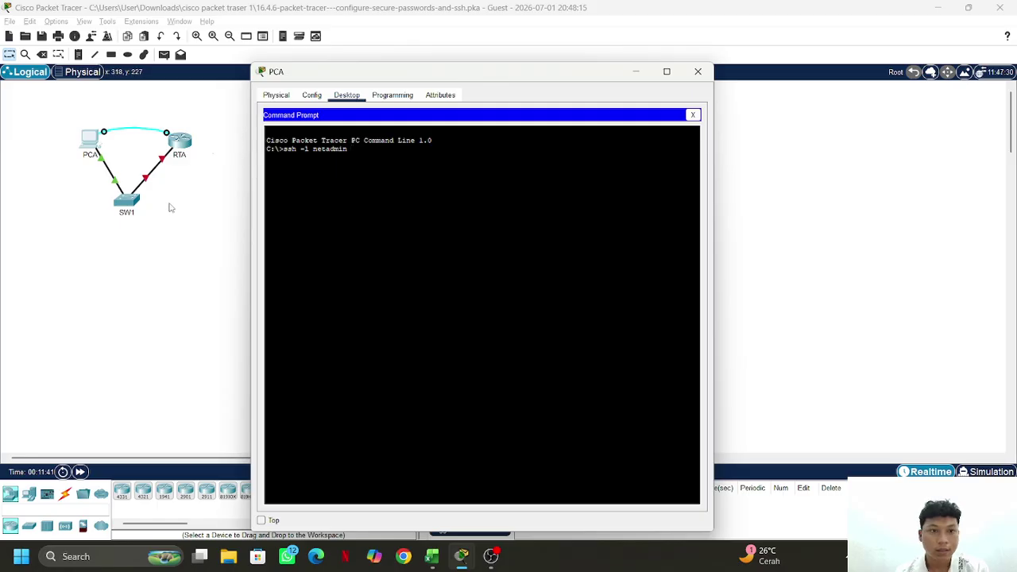
{"action": "left_click", "coordinate": [199, 155]}
{"action": "key", "text": "alt+Tab"}
{"action": "key", "text": "alt+Tab"}
{"action": "key", "text": "alt+Tab"}
{"action": "key", "text": "alt+Tab"}
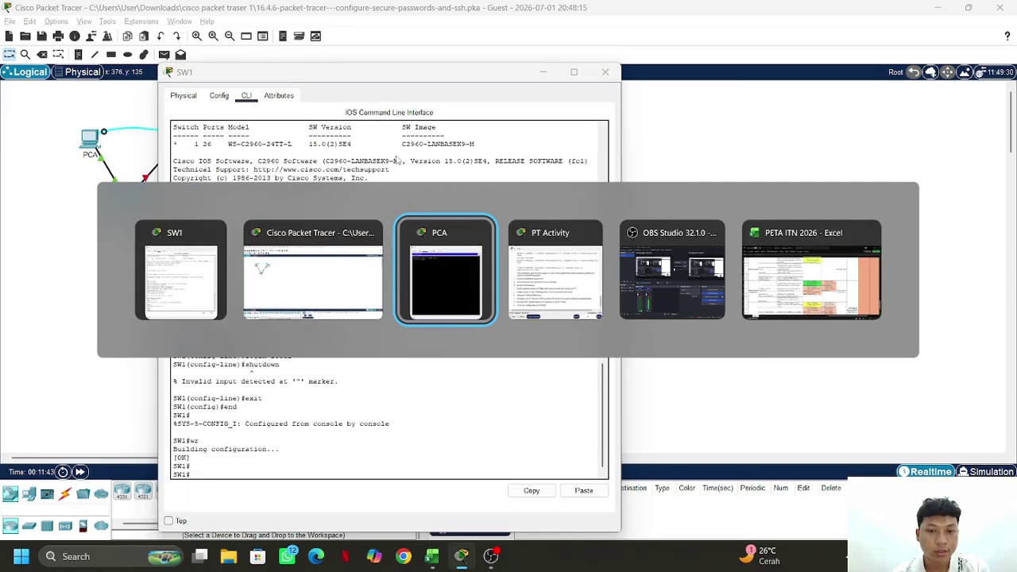
{"action": "key", "text": "alt+Tab"}
Copy RTA's address 172.16.1.1 from the activity table and run ssh -l netadmin 172.16.1.1 on PCA
{"action": "scroll", "coordinate": [436, 164], "scroll_direction": "up", "scroll_amount": 15}
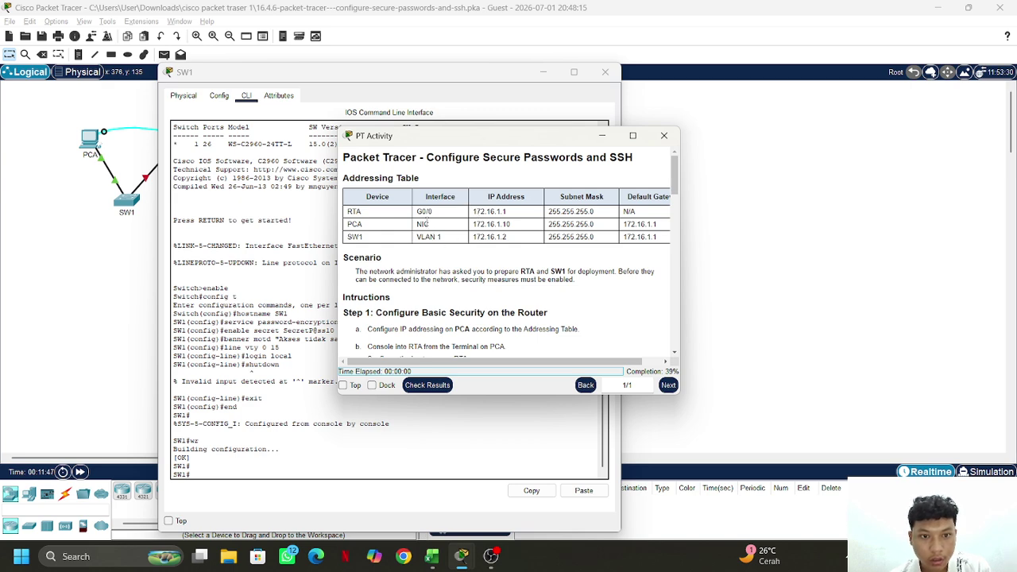
{"action": "left_click_drag", "start_coordinate": [606, 213], "coordinate": [472, 215]}
{"action": "right_click", "coordinate": [473, 213]}
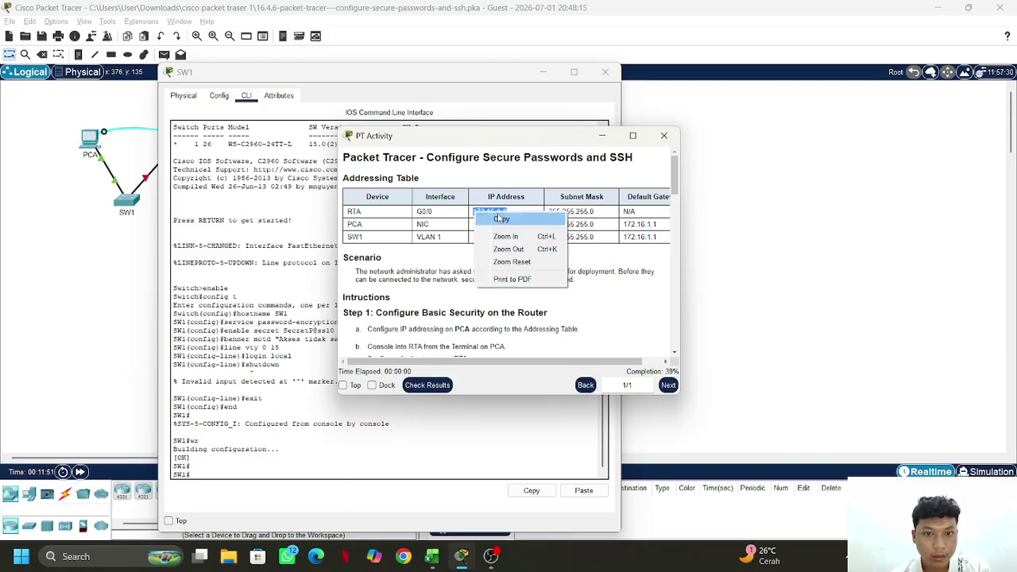
{"action": "left_click", "coordinate": [493, 219]}
{"action": "key", "text": "alt+Tab"}
{"action": "left_click", "coordinate": [556, 274]}
{"action": "right_click", "coordinate": [440, 183]}
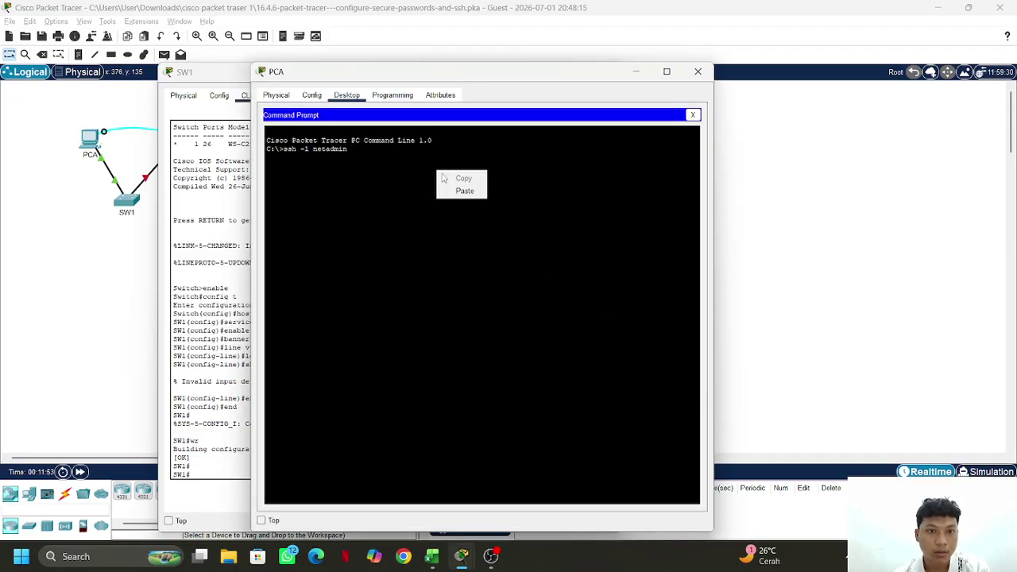
{"action": "left_click", "coordinate": [462, 190]}
{"action": "key", "text": "Return"}
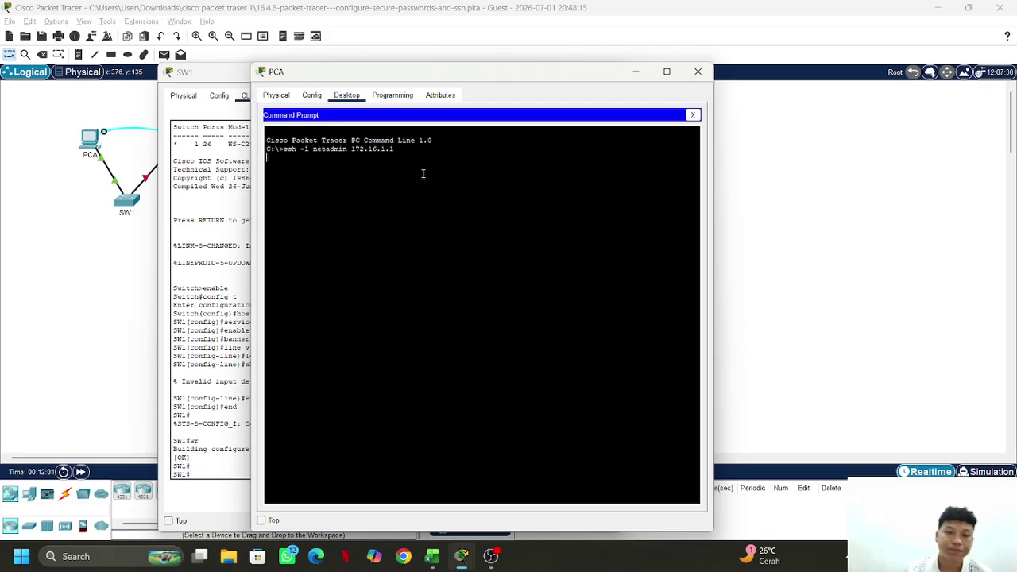
Close SW1's window and rerun the timed-out SSH command to 172.16.1.1
{"action": "left_click", "coordinate": [219, 72]}
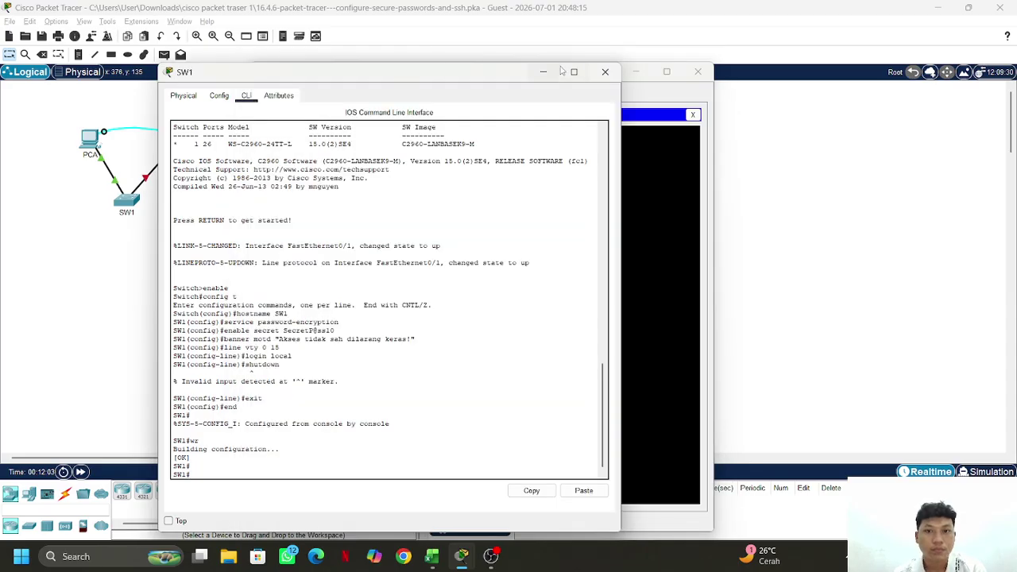
{"action": "left_click", "coordinate": [605, 73]}
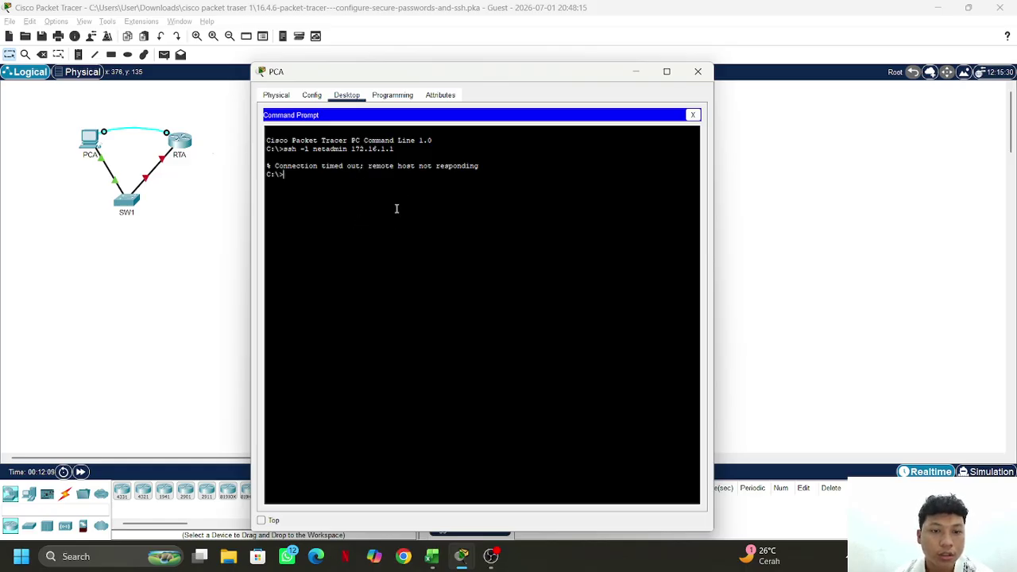
{"action": "key", "text": "Up"}
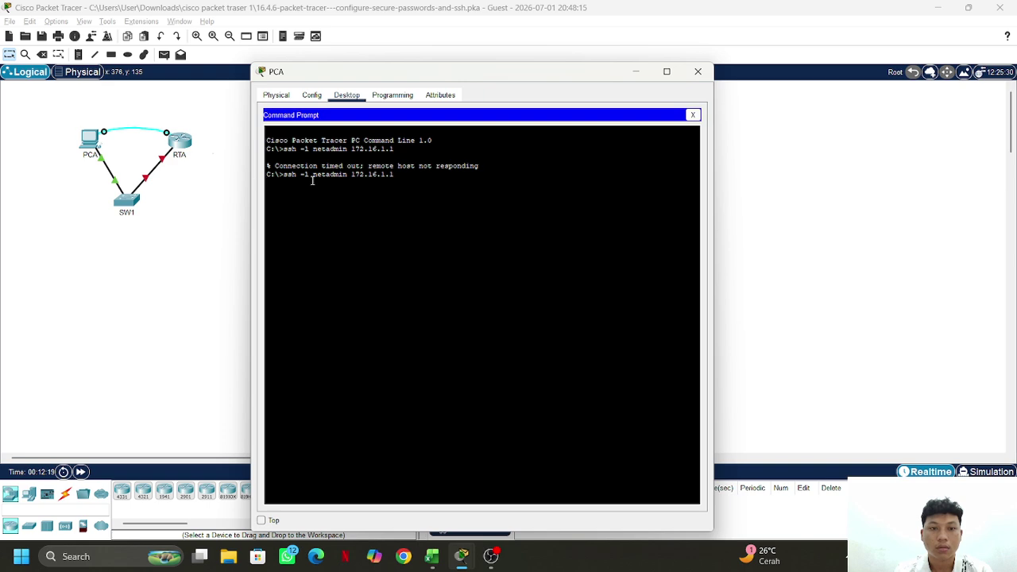
{"action": "key", "text": "Return"}
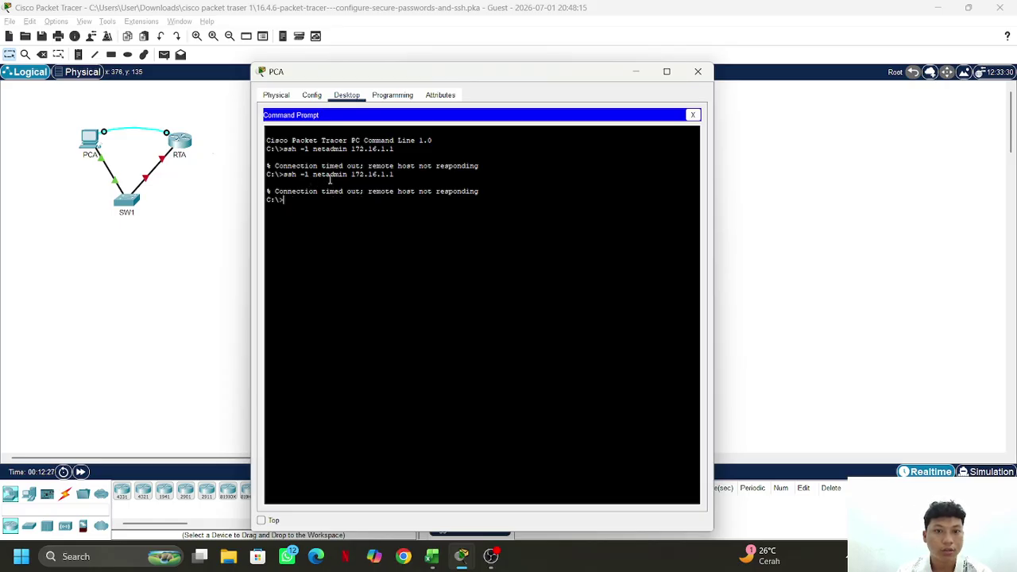
{"action": "left_click", "coordinate": [178, 153]}
Try RTA's command line, find it locked, and dismiss the notice
{"action": "left_click", "coordinate": [179, 153]}
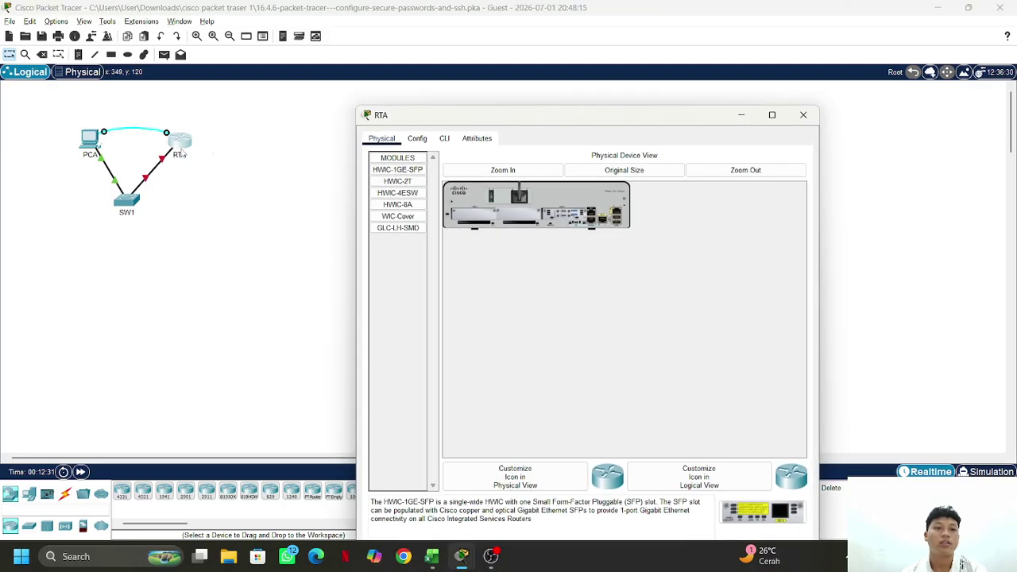
{"action": "left_click", "coordinate": [435, 104]}
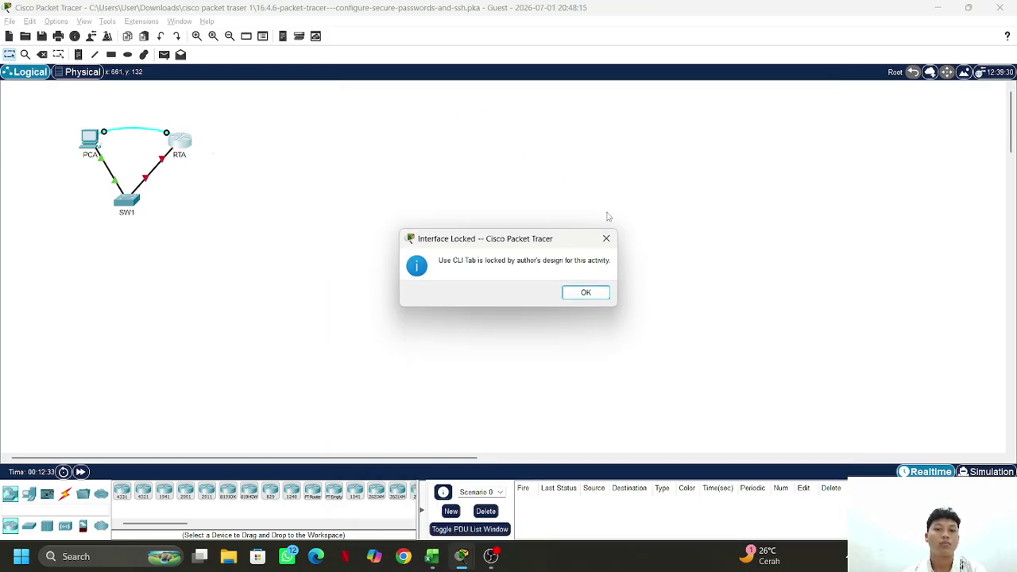
{"action": "left_click", "coordinate": [600, 239]}
Check PCA's Terminal console to RTA with default settings, then close PCA's window
{"action": "left_click", "coordinate": [90, 138]}
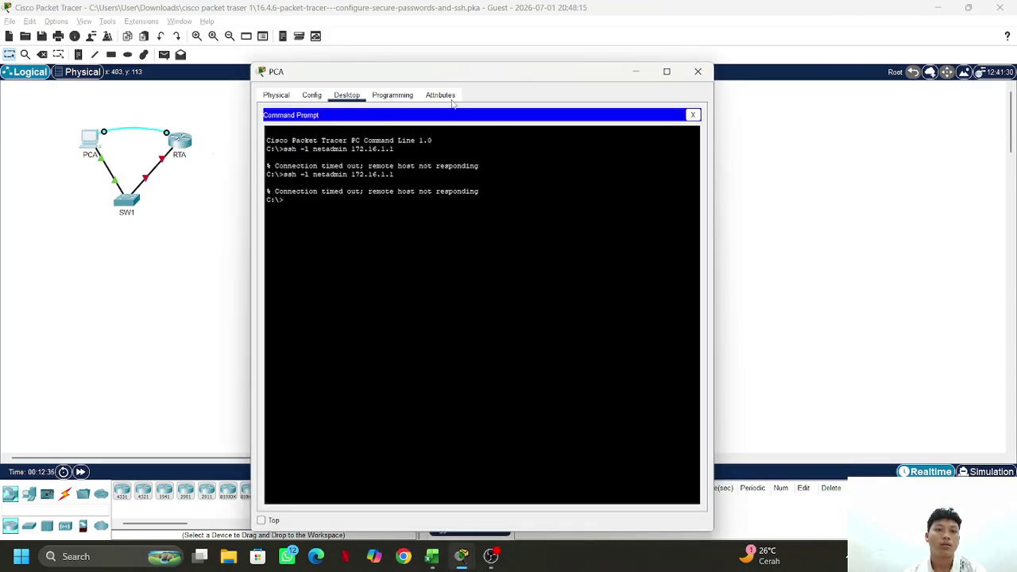
{"action": "left_click", "coordinate": [693, 116]}
{"action": "left_click", "coordinate": [482, 144]}
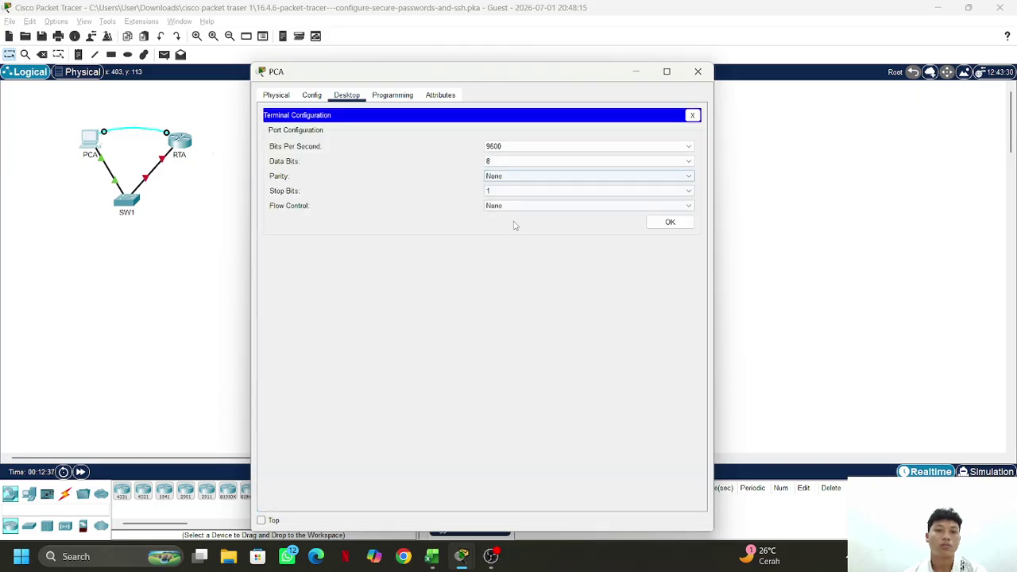
{"action": "left_click", "coordinate": [670, 220]}
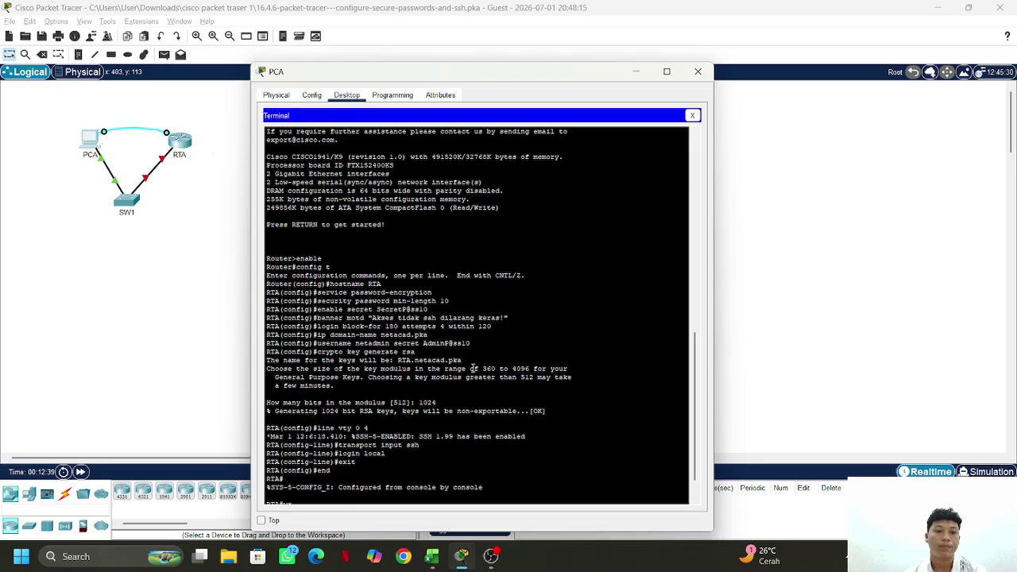
{"action": "left_click", "coordinate": [698, 72]}
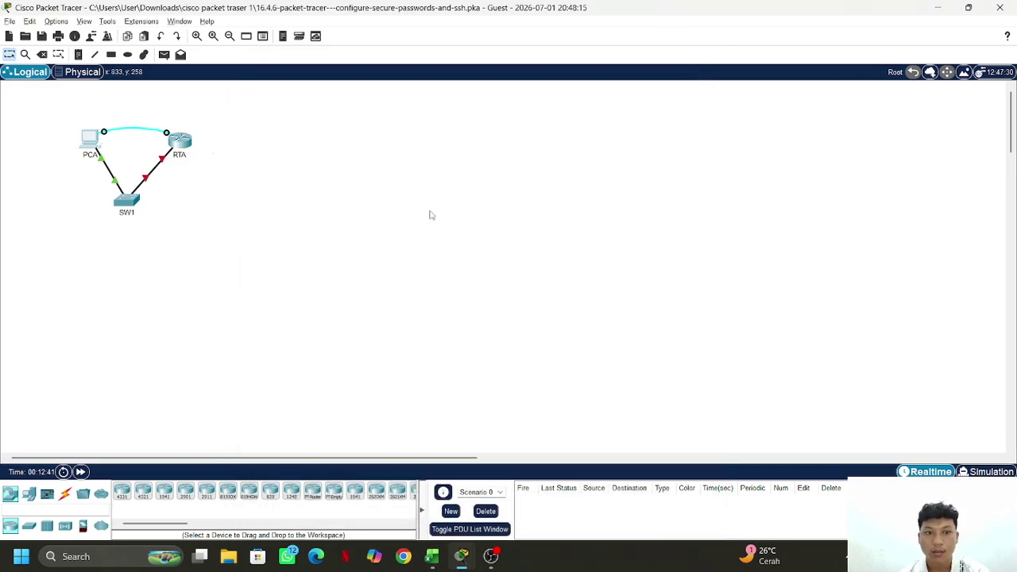
Reopen PCA's Command Prompt and recall ssh -l netadmin 172.16.1.1 for a third attempt
{"action": "left_click", "coordinate": [93, 139]}
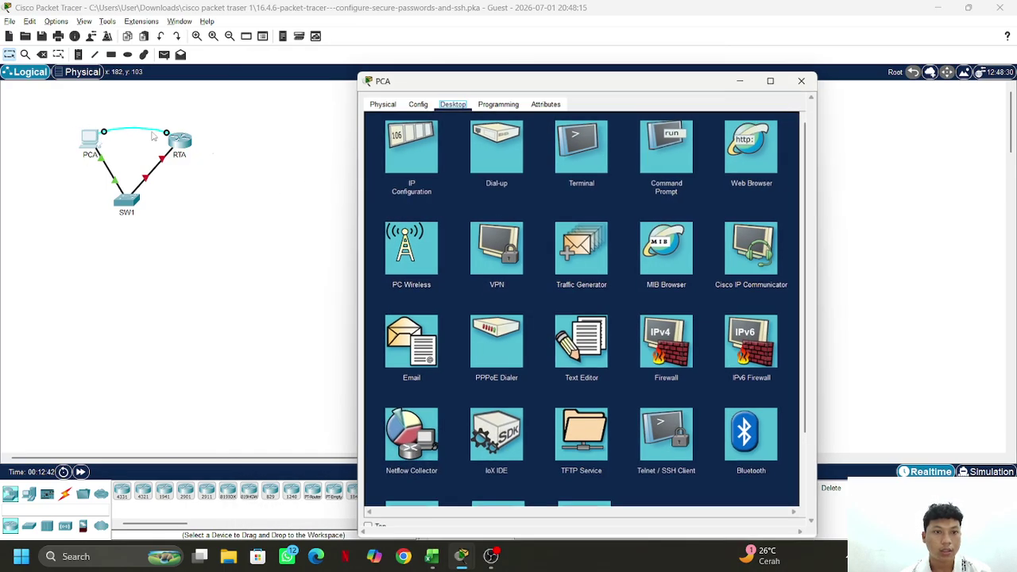
{"action": "left_click", "coordinate": [659, 147]}
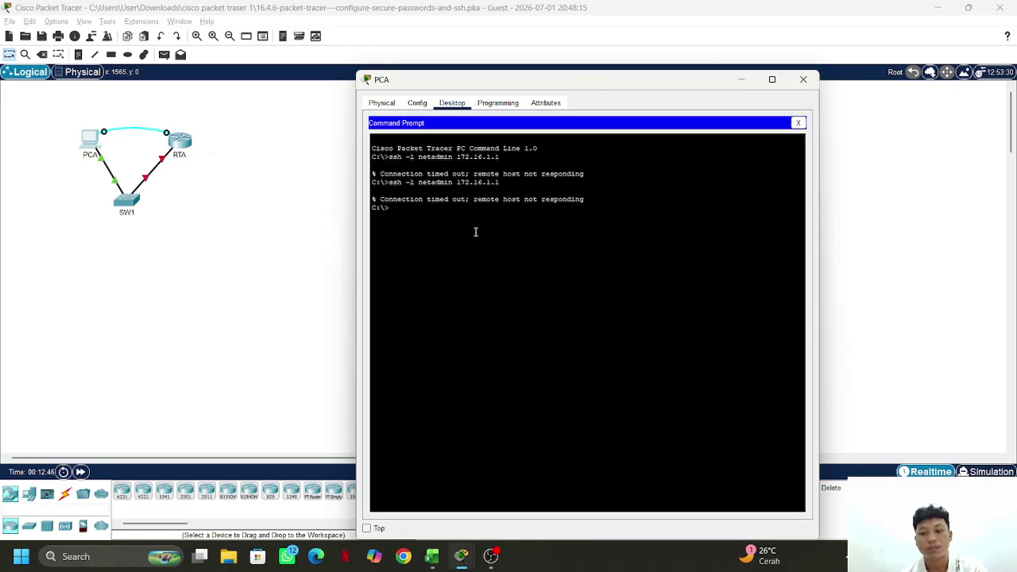
{"action": "key", "text": "Up"}
{"action": "key", "text": "alt+Tab"}
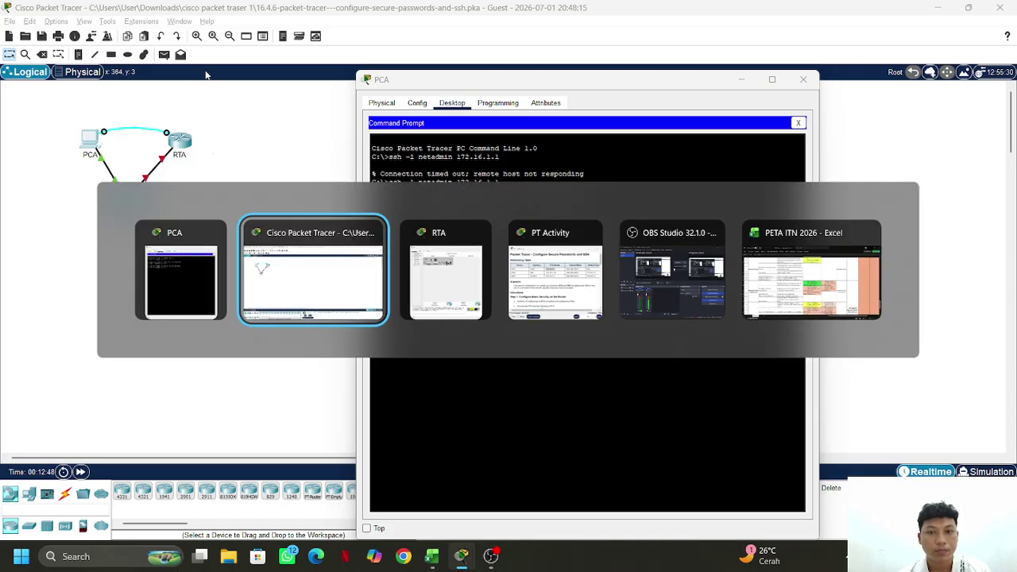
{"action": "key", "text": "alt+Tab"}
{"action": "key", "text": "alt+Tab"}
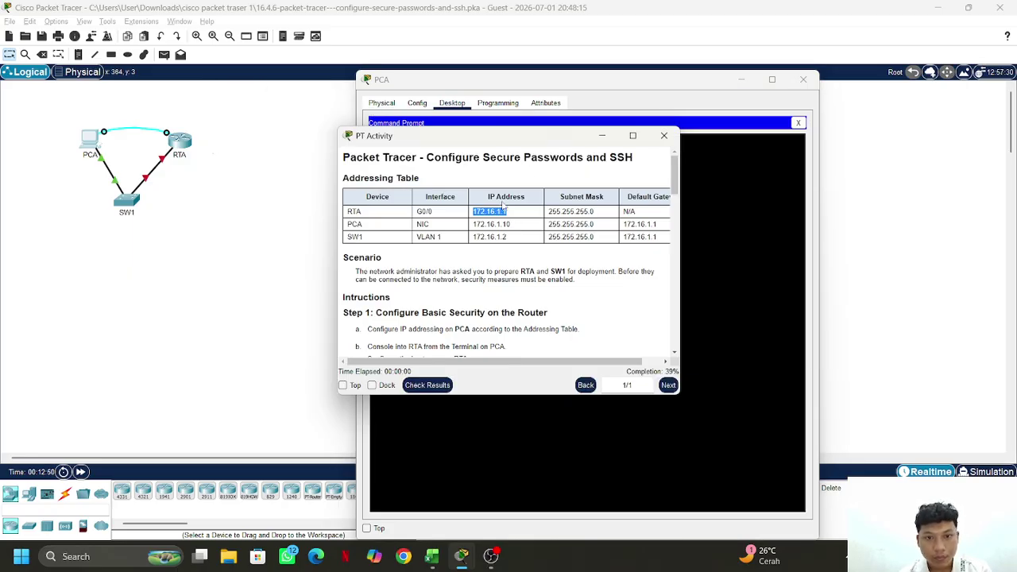
{"action": "key", "text": "alt+Tab"}
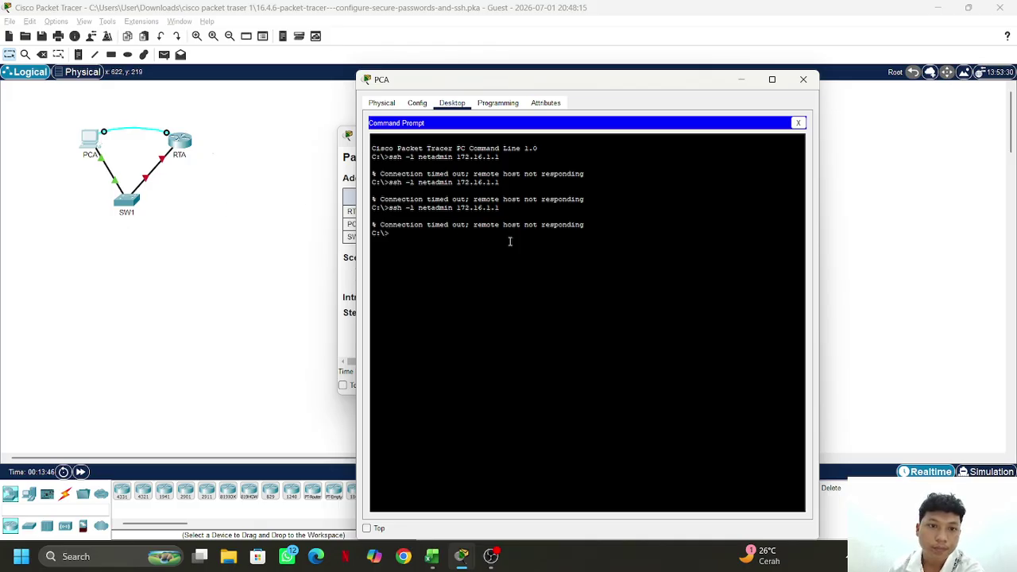
Run show ip ssh on RTA from PCA's Terminal, confirming SSH 1.99, 120-second timeout, 3 retries
{"action": "left_click", "coordinate": [798, 122]}
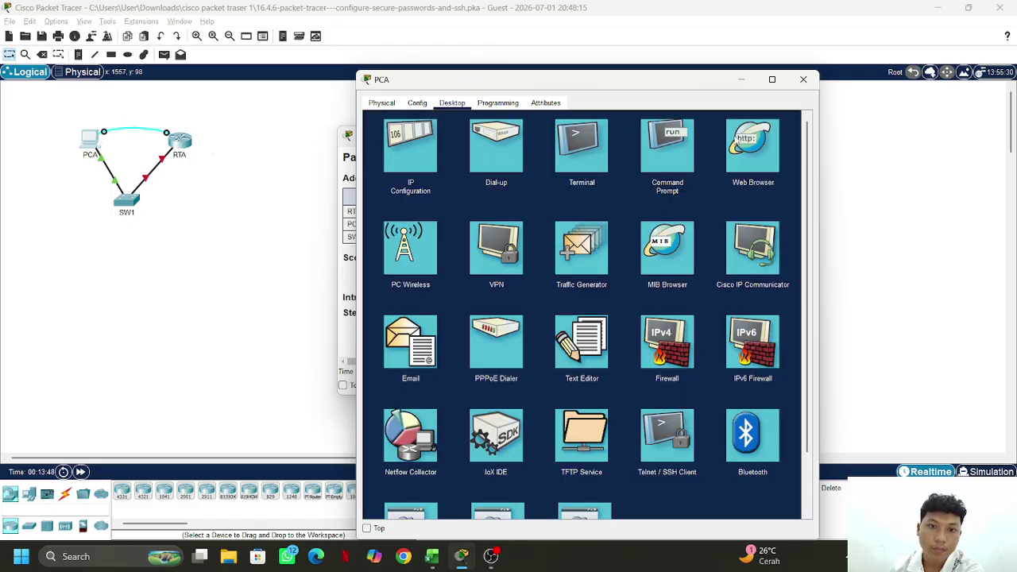
{"action": "left_click", "coordinate": [582, 147]}
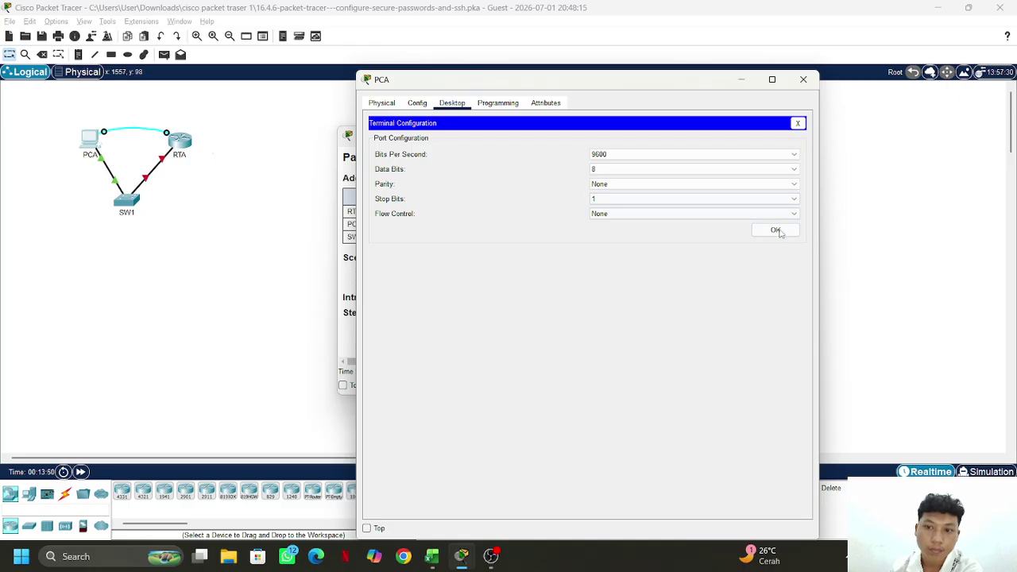
{"action": "left_click", "coordinate": [775, 231]}
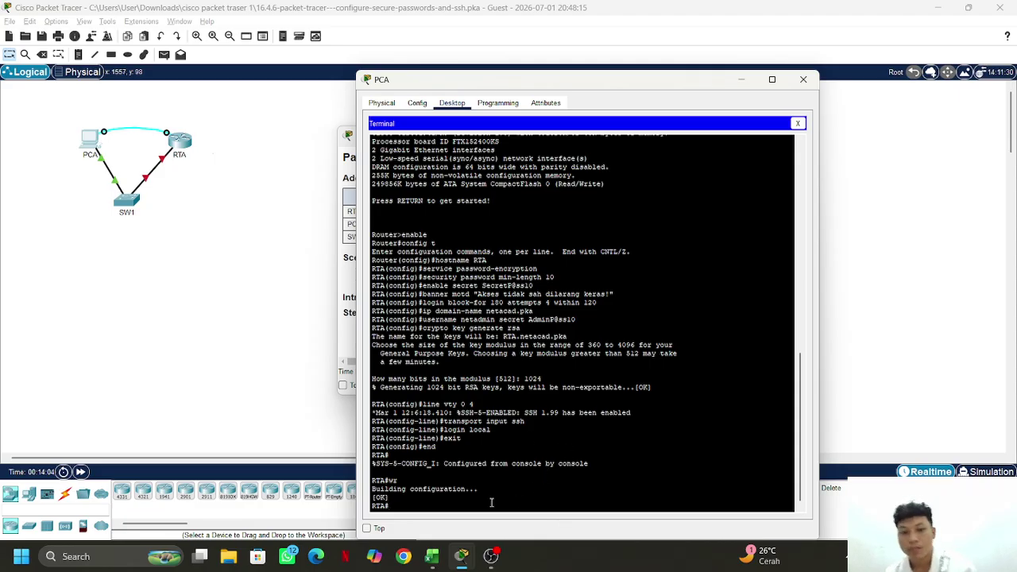
{"action": "type", "text": "sh"}
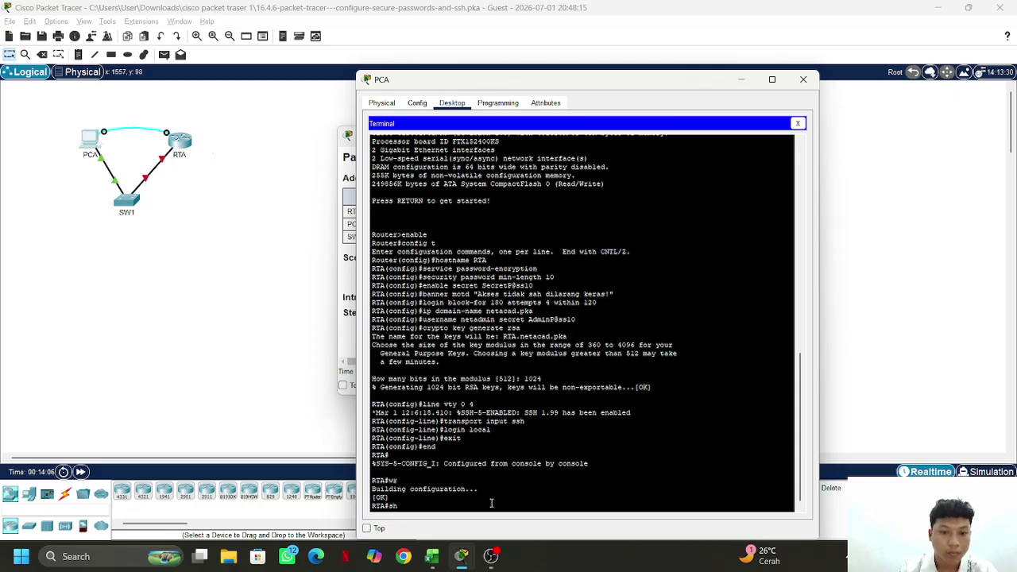
{"action": "type", "text": "ow"}
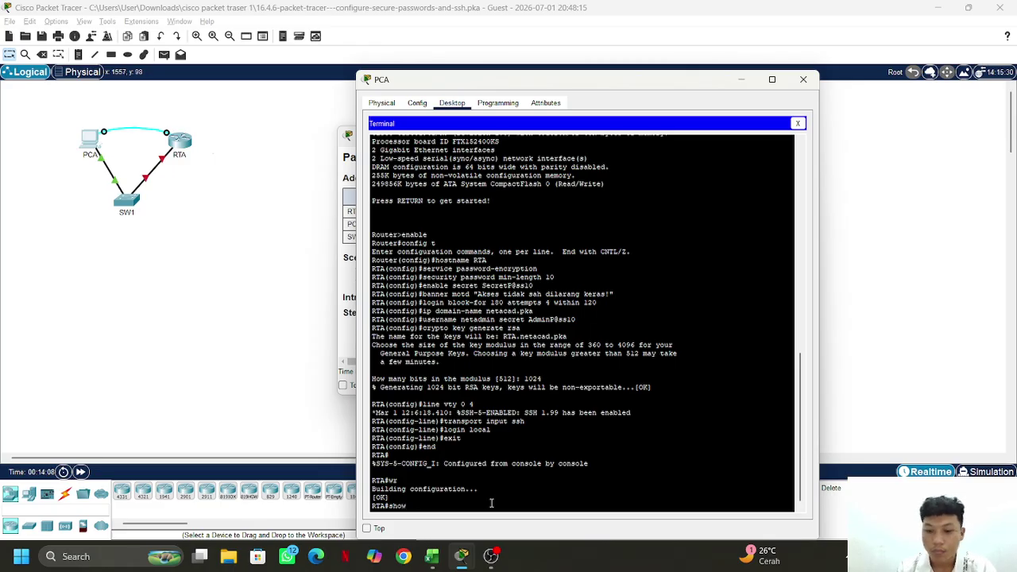
{"action": "type", "text": " ip"}
{"action": "type", "text": "ssh"}
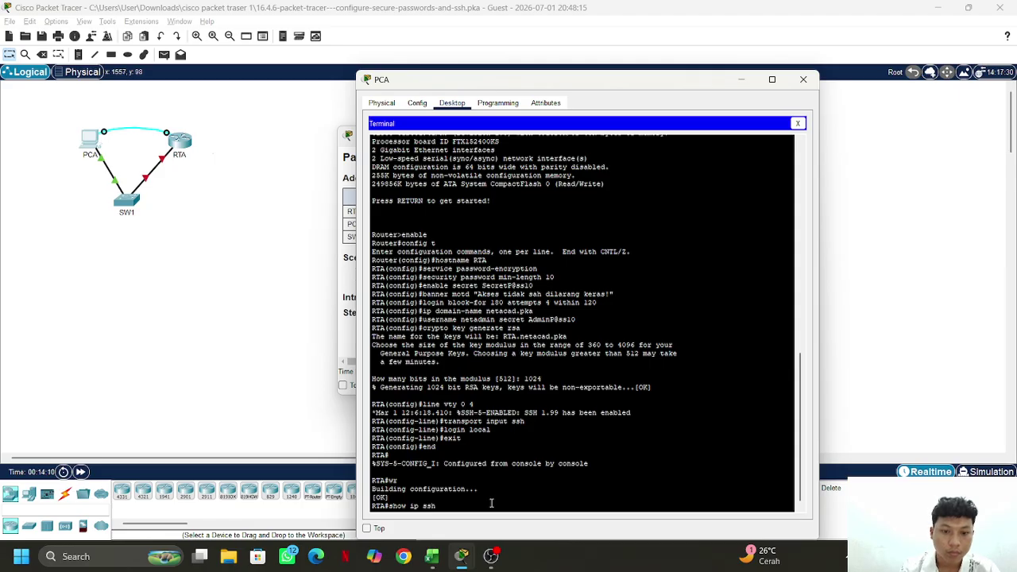
{"action": "key", "text": "Return"}
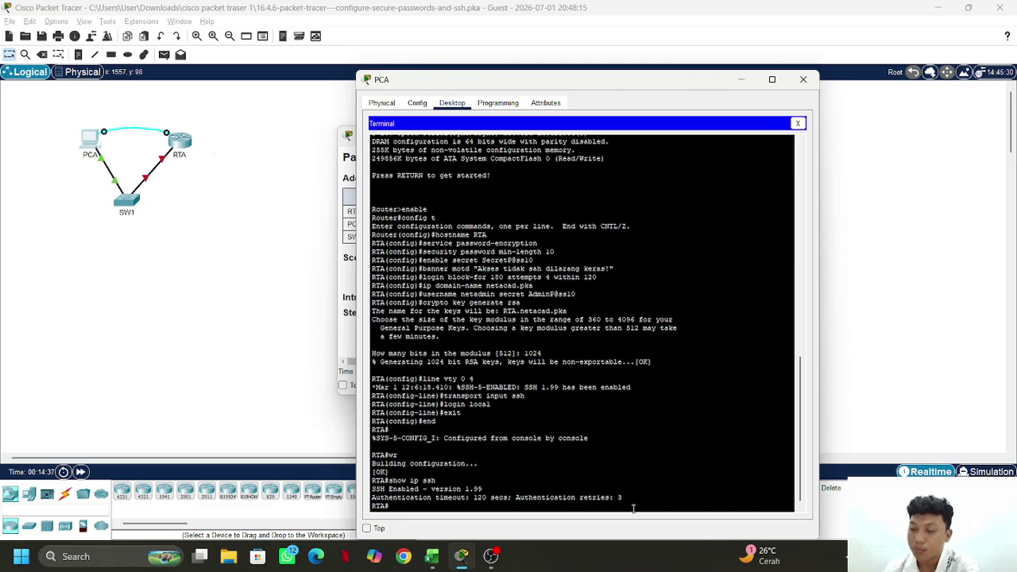
{"action": "mouse_move", "coordinate": [461, 556]}
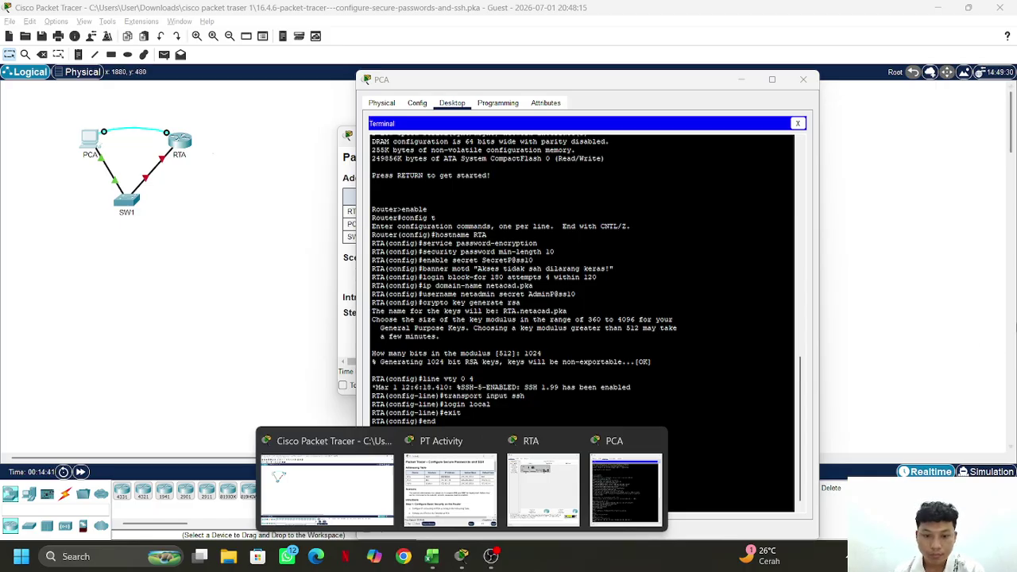
Confirm OBS Studio is still recording, then minimize it to reveal the topology
{"action": "left_click", "coordinate": [491, 556]}
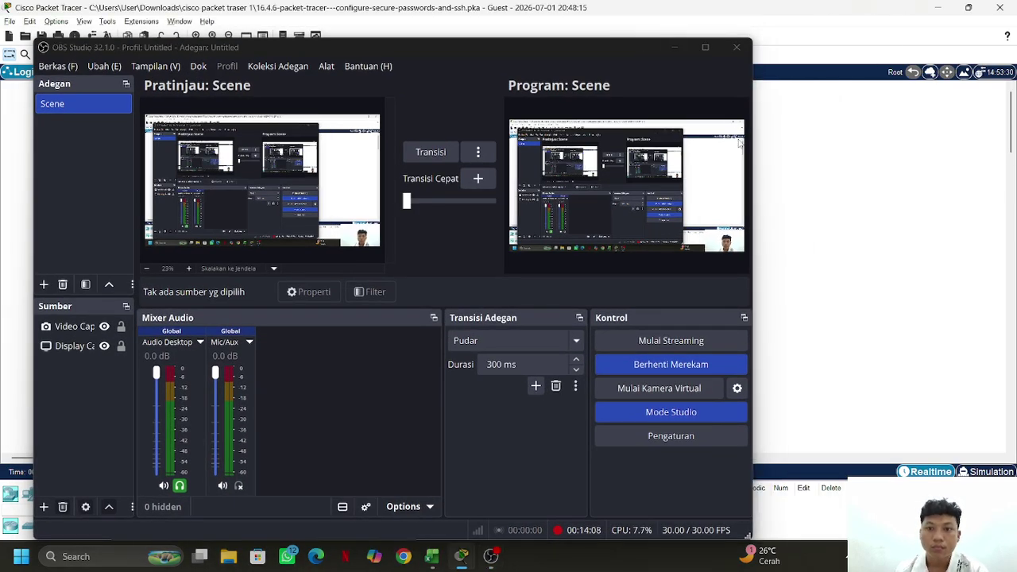
{"action": "left_click", "coordinate": [673, 46]}
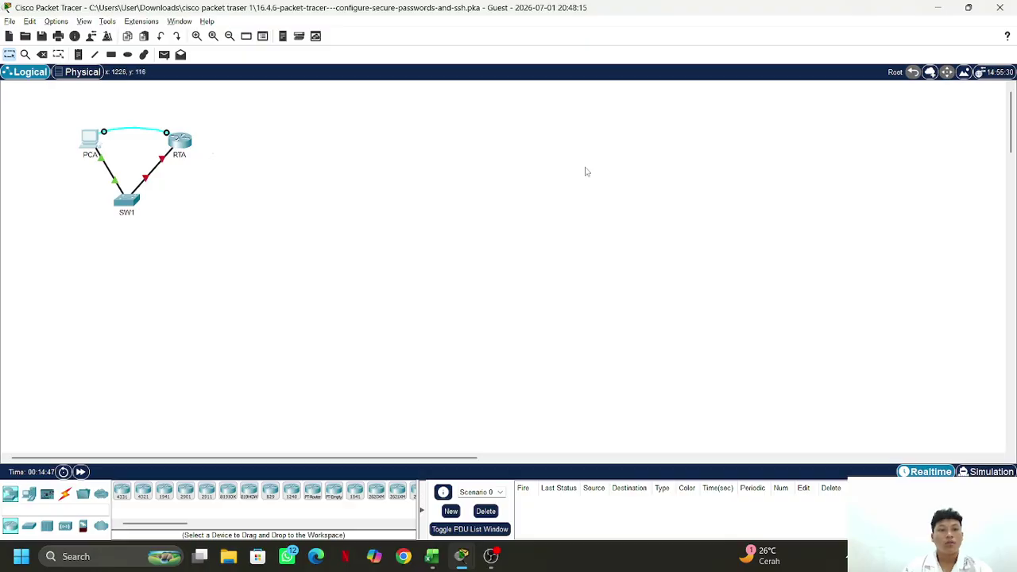
{"action": "key", "text": "alt+Tab"}
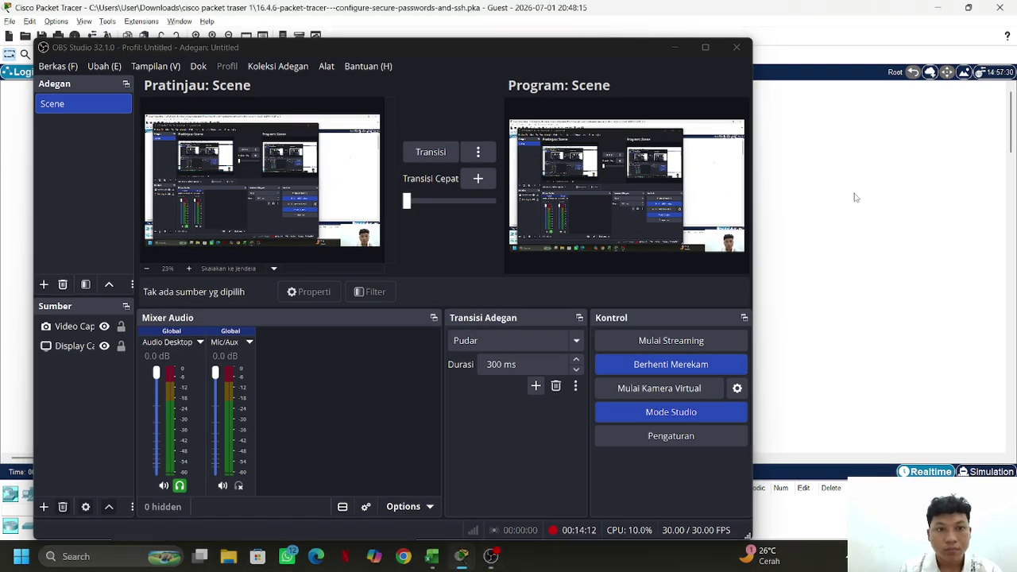
{"action": "left_click", "coordinate": [672, 46]}
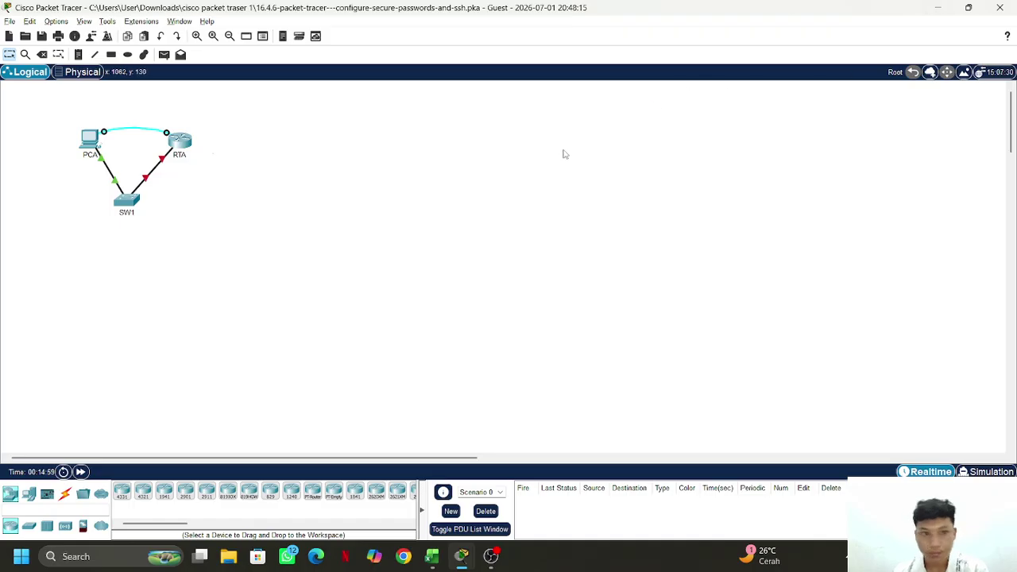
Review SW1's console output down to the configuration save confirmed [OK]
{"action": "left_click", "coordinate": [132, 205]}
{"action": "scroll", "coordinate": [561, 452], "scroll_direction": "up", "scroll_amount": 1}
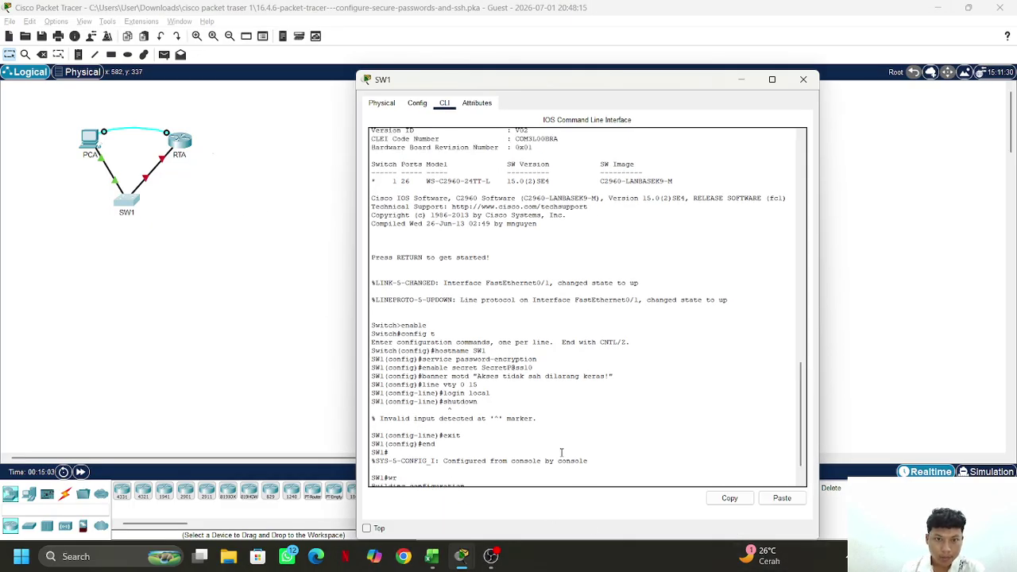
{"action": "scroll", "coordinate": [561, 452], "scroll_direction": "up", "scroll_amount": 2}
{"action": "scroll", "coordinate": [566, 454], "scroll_direction": "down", "scroll_amount": 3}
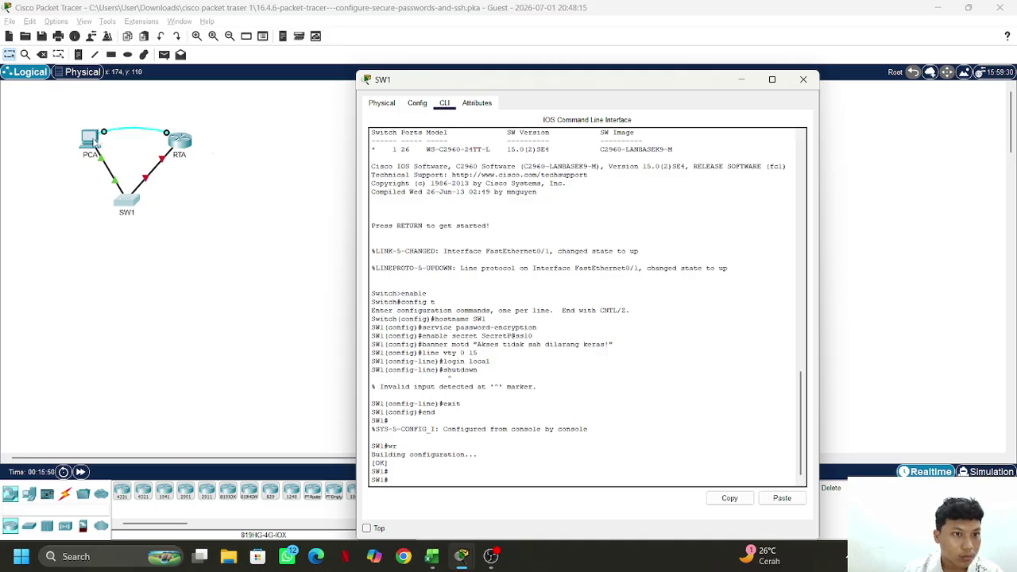
{"action": "left_click", "coordinate": [95, 143]}
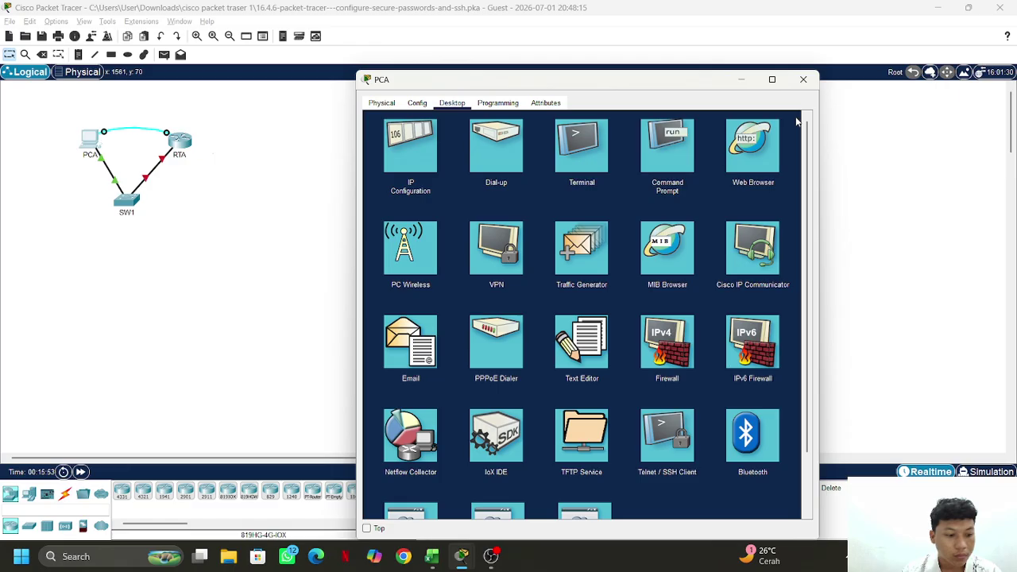
Run ipconfig in PCA's Command Prompt, showing IPv4 0.0.0.0, then close PCA's window
{"action": "left_click", "coordinate": [798, 123]}
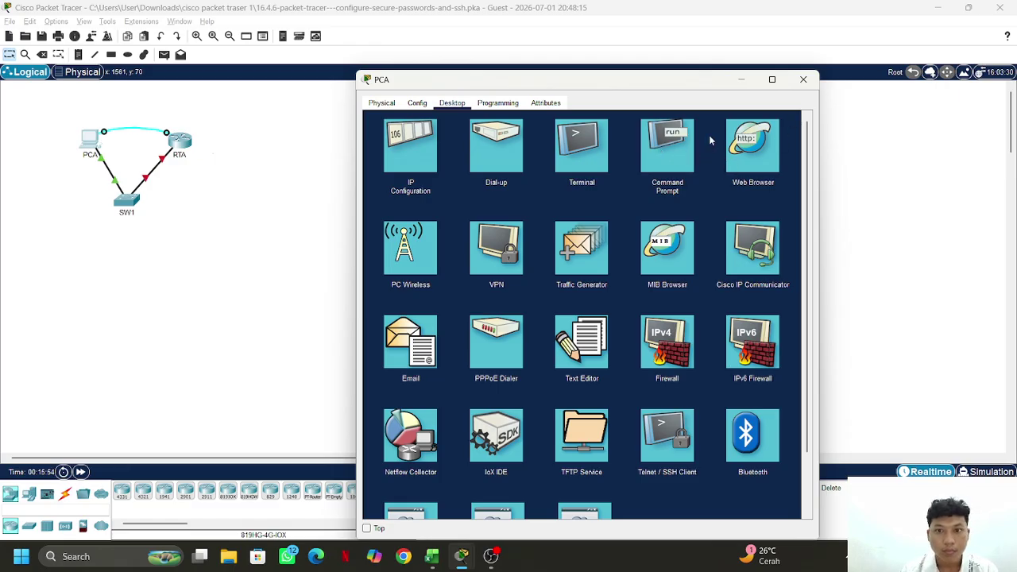
{"action": "left_click", "coordinate": [667, 146]}
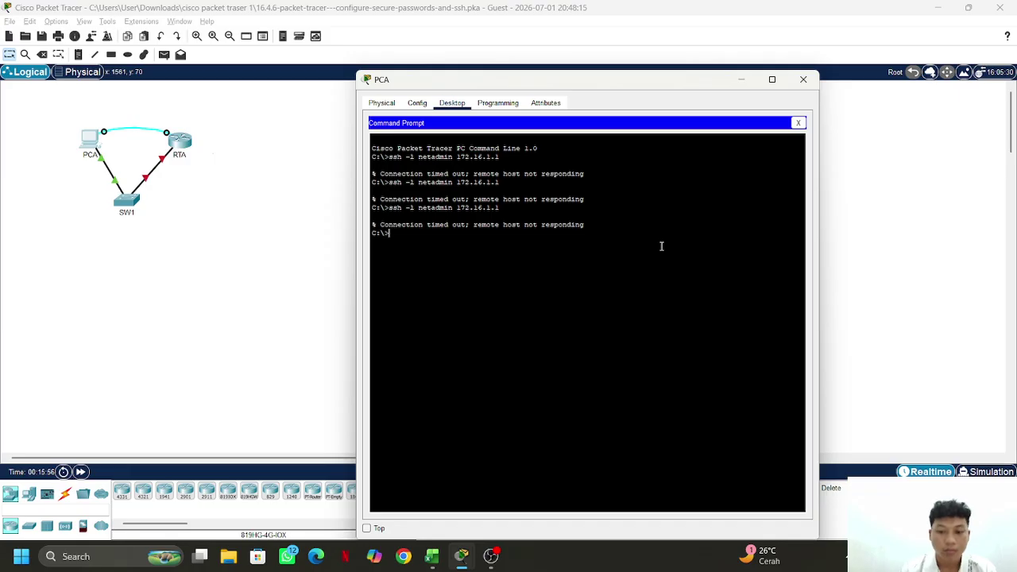
{"action": "type", "text": "ip co"}
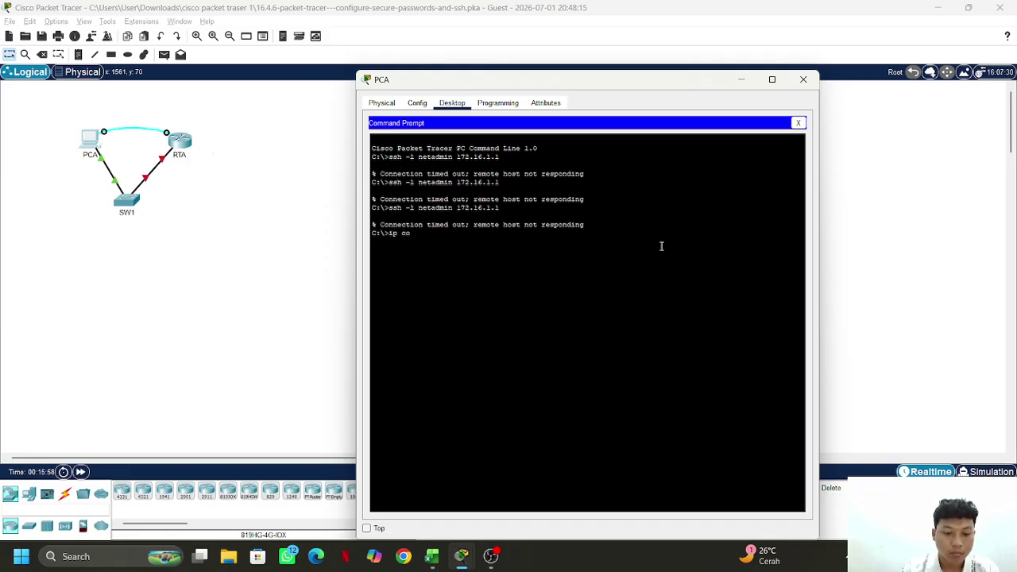
{"action": "type", "text": "nfig"}
{"action": "key", "text": "Return"}
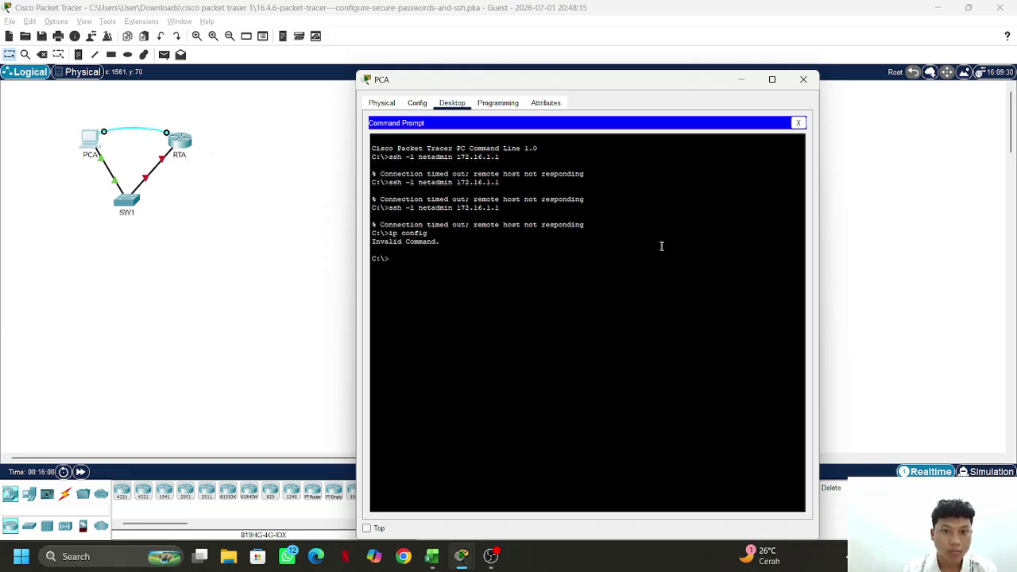
{"action": "key", "text": "Up"}
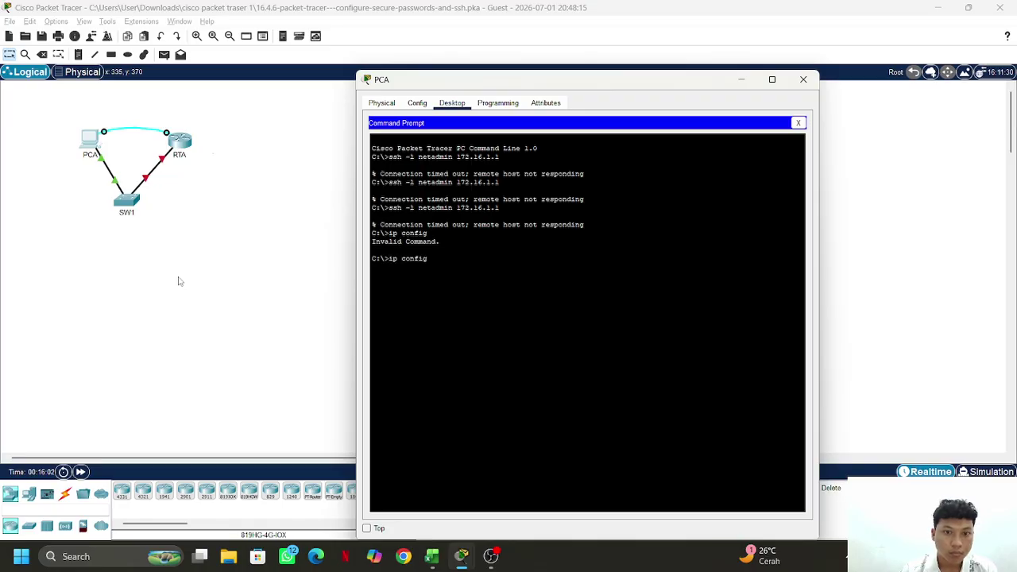
{"action": "key", "text": "Left"}
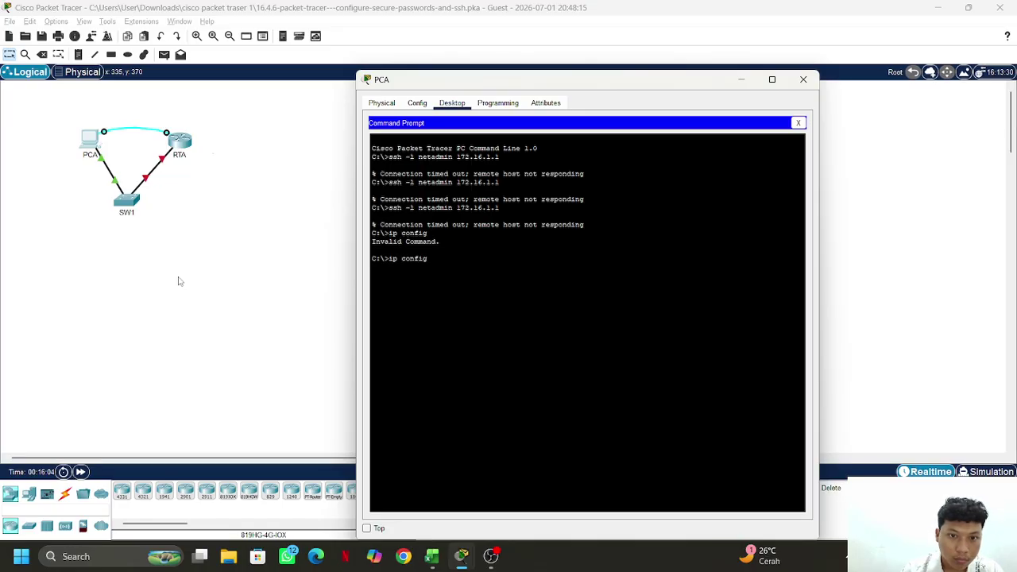
{"action": "key", "text": "BackSpace"}
{"action": "key", "text": "Return"}
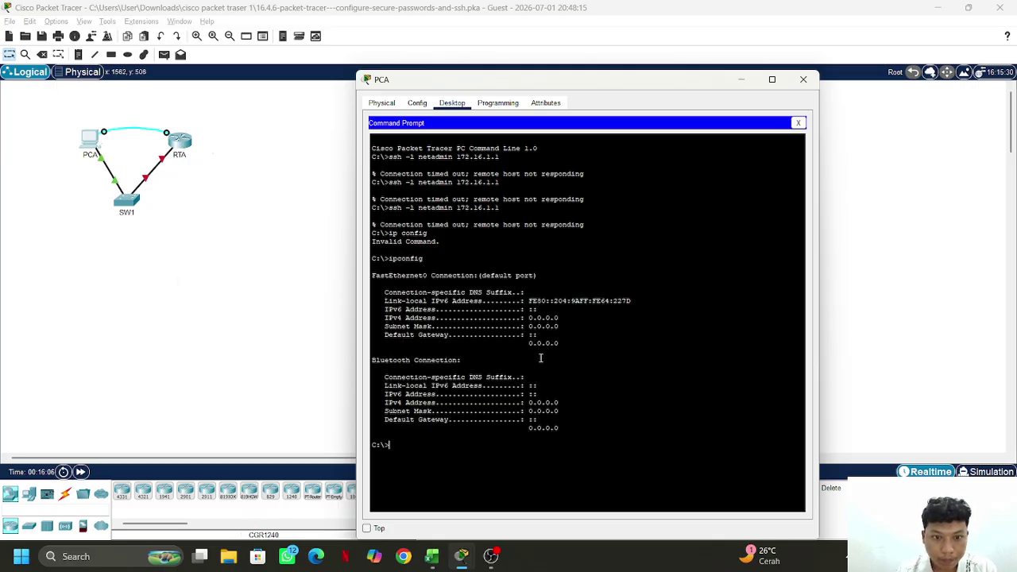
{"action": "key", "text": "alt+F4"}
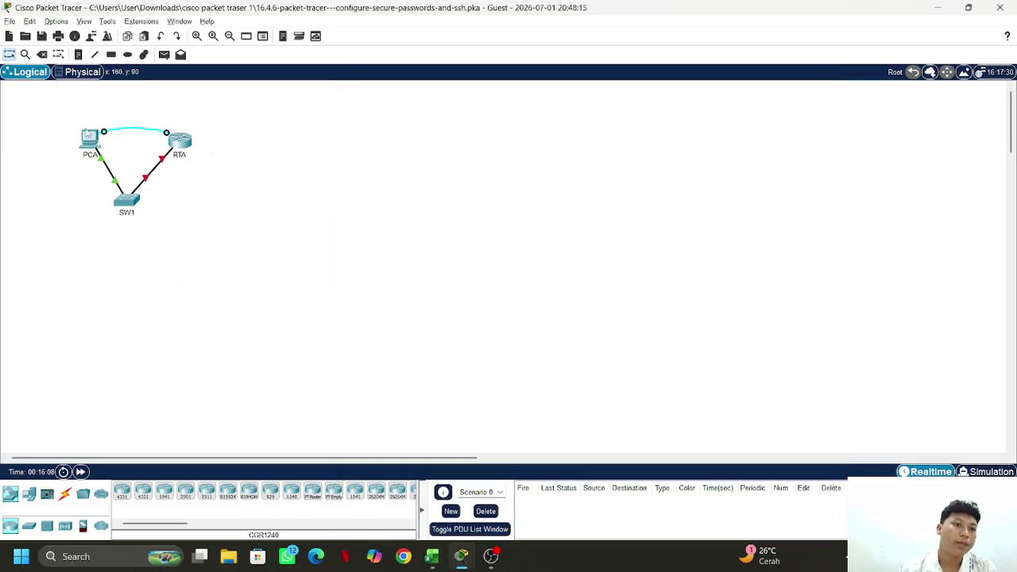
{"action": "left_click", "coordinate": [89, 137]}
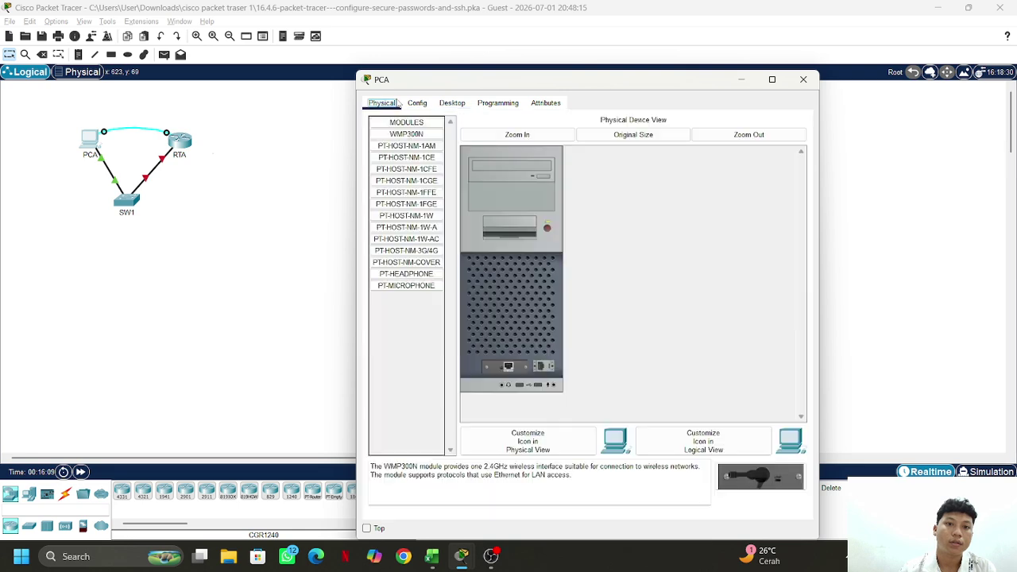
Set PCA's IPv4 address to 172.16.1.10, copied from the addressing table
{"action": "left_click", "coordinate": [389, 104]}
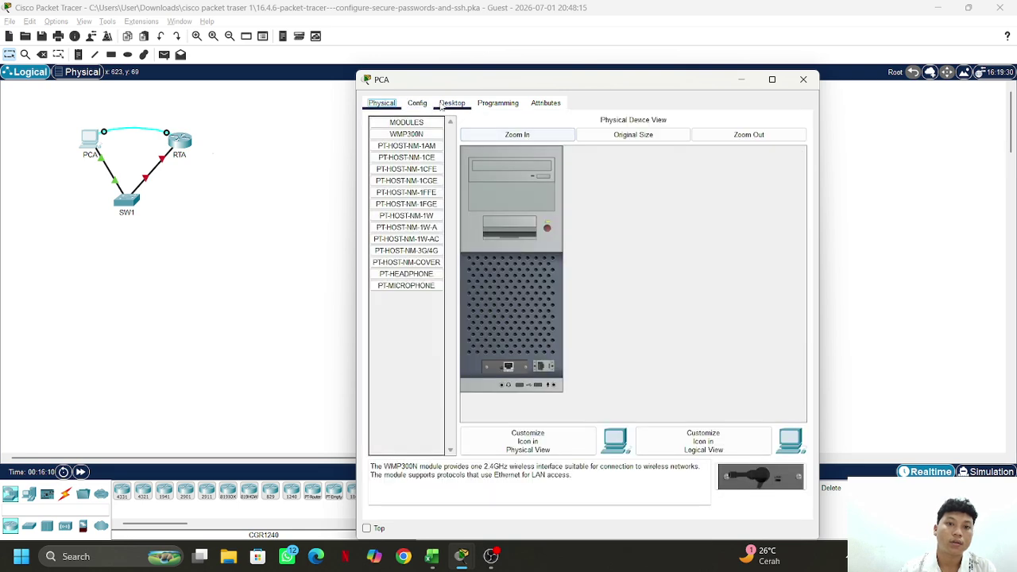
{"action": "left_click", "coordinate": [449, 103]}
{"action": "left_click", "coordinate": [799, 121]}
{"action": "left_click", "coordinate": [409, 148]}
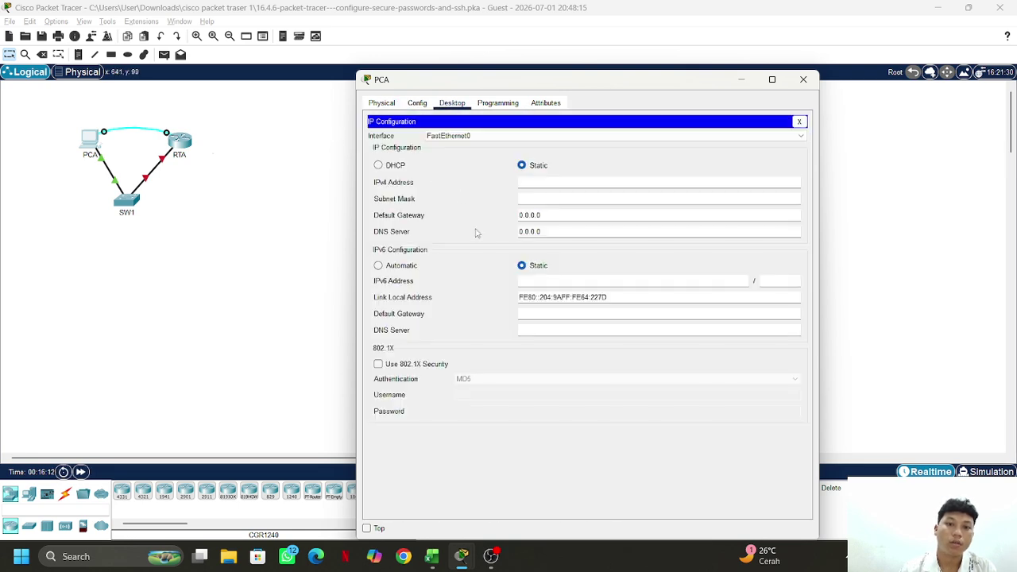
{"action": "key", "text": "alt+Tab"}
{"action": "key", "text": "alt+Tab"}
{"action": "key", "text": "alt+Tab"}
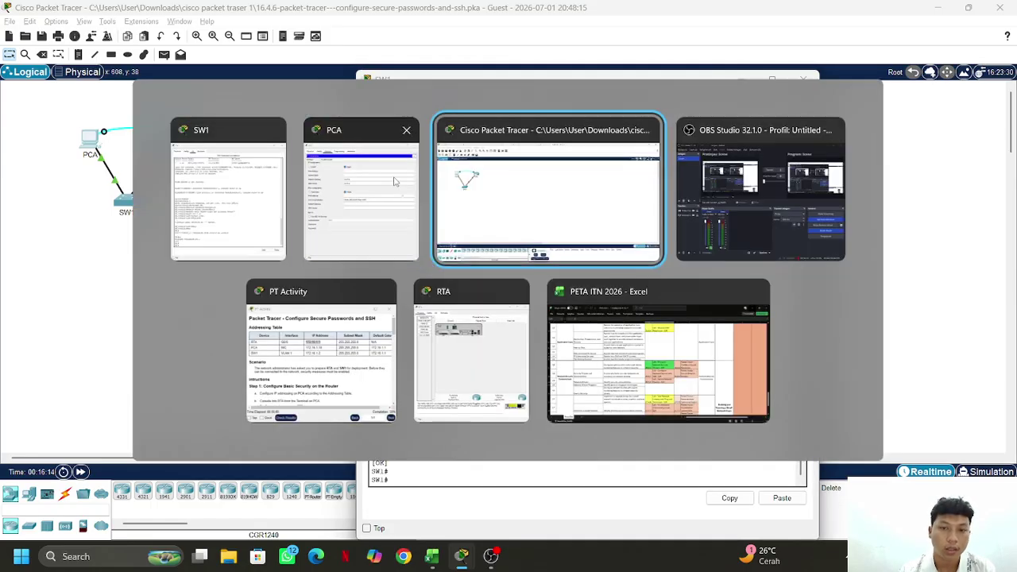
{"action": "key", "text": "alt+Tab"}
{"action": "key", "text": "alt+Tab"}
{"action": "key", "text": "alt+Tab"}
{"action": "key", "text": "alt+Tab"}
{"action": "key", "text": "alt+Tab"}
{"action": "key", "text": "alt+Tab"}
{"action": "key", "text": "alt+Tab"}
{"action": "key", "text": "alt+Tab"}
{"action": "key", "text": "alt+Tab"}
{"action": "key", "text": "alt+Tab"}
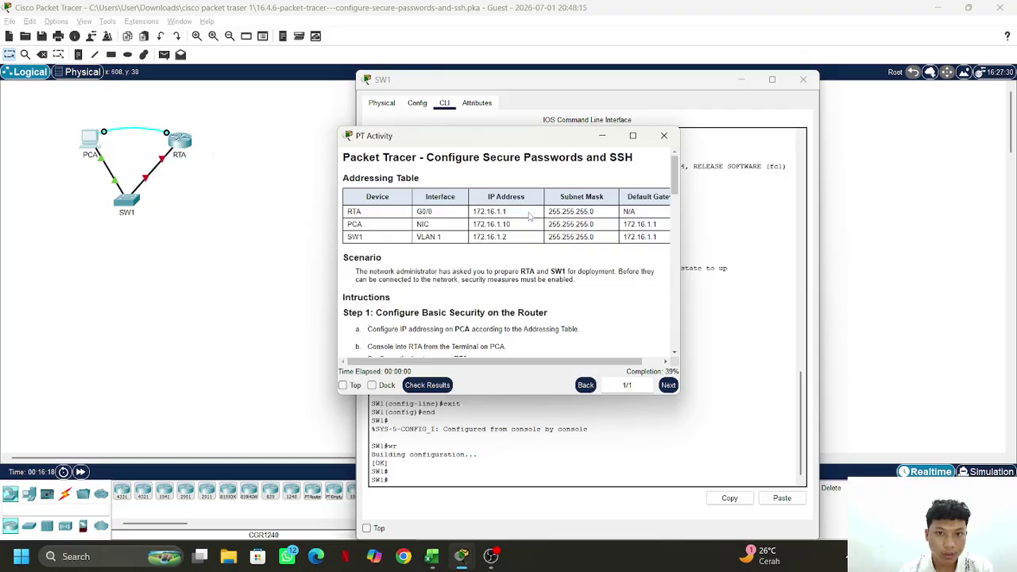
{"action": "left_click_drag", "start_coordinate": [525, 211], "coordinate": [453, 228]}
{"action": "key", "text": "ctrl+c"}
{"action": "left_click", "coordinate": [521, 225]}
{"action": "right_click", "coordinate": [489, 223]}
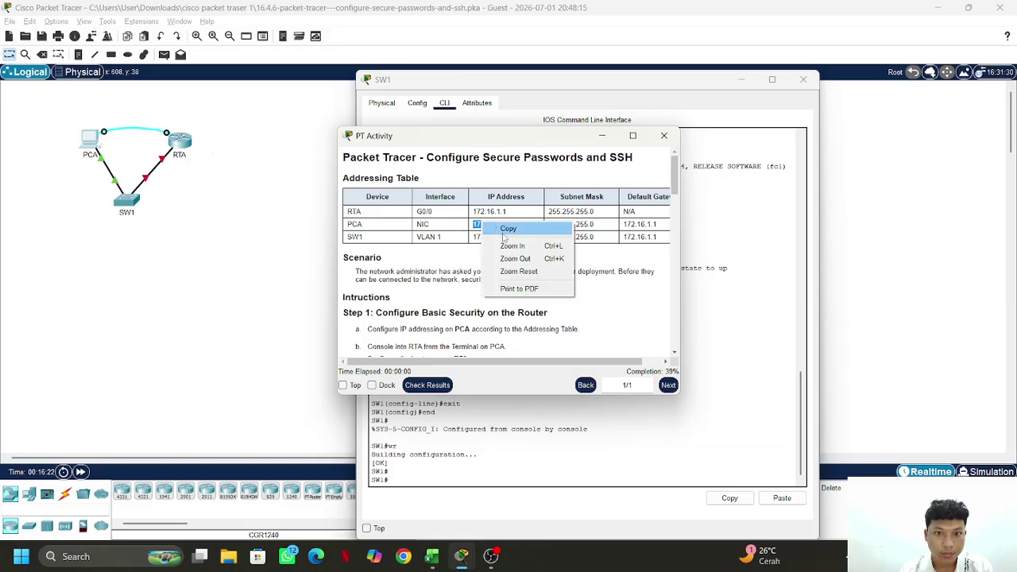
{"action": "left_click", "coordinate": [505, 228]}
{"action": "left_click", "coordinate": [403, 117]}
{"action": "key", "text": "alt+Tab"}
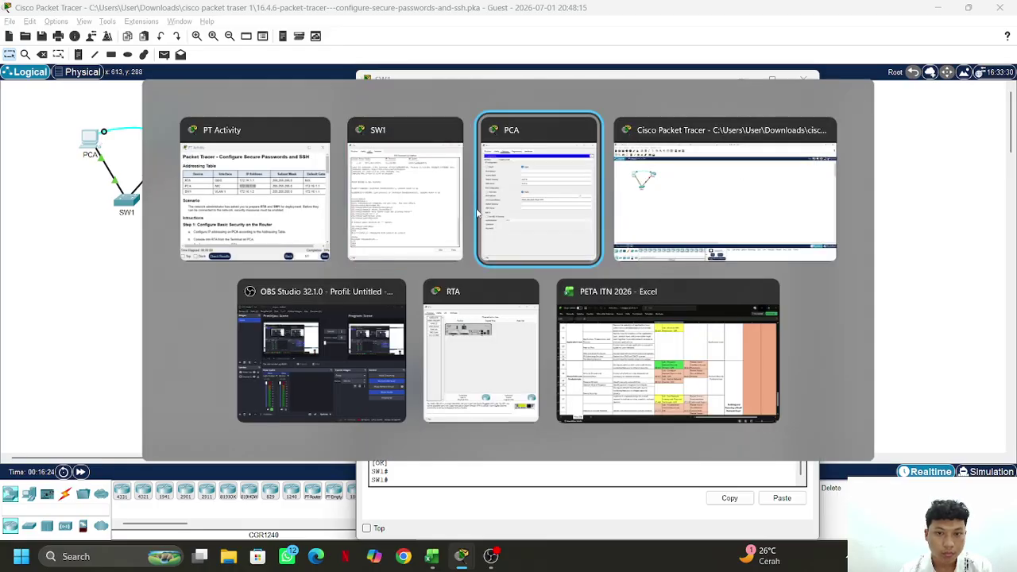
{"action": "left_click", "coordinate": [535, 197]}
{"action": "left_click", "coordinate": [538, 184]}
{"action": "key", "text": "ctrl+v"}
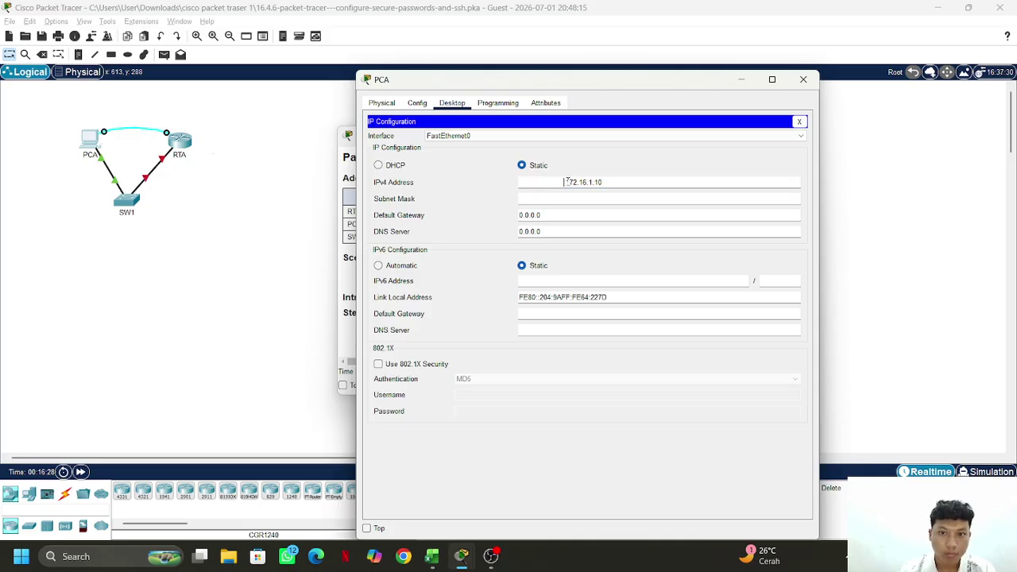
{"action": "left_click", "coordinate": [567, 182]}
{"action": "key", "text": "BackSpace"}
{"action": "key", "text": "BackSpace"}
{"action": "key", "text": "BackSpace"}
{"action": "key", "text": "BackSpace"}
{"action": "key", "text": "BackSpace"}
{"action": "key", "text": "BackSpace"}
{"action": "key", "text": "BackSpace"}
{"action": "key", "text": "BackSpace"}
{"action": "key", "text": "BackSpace"}
{"action": "key", "text": "BackSpace"}
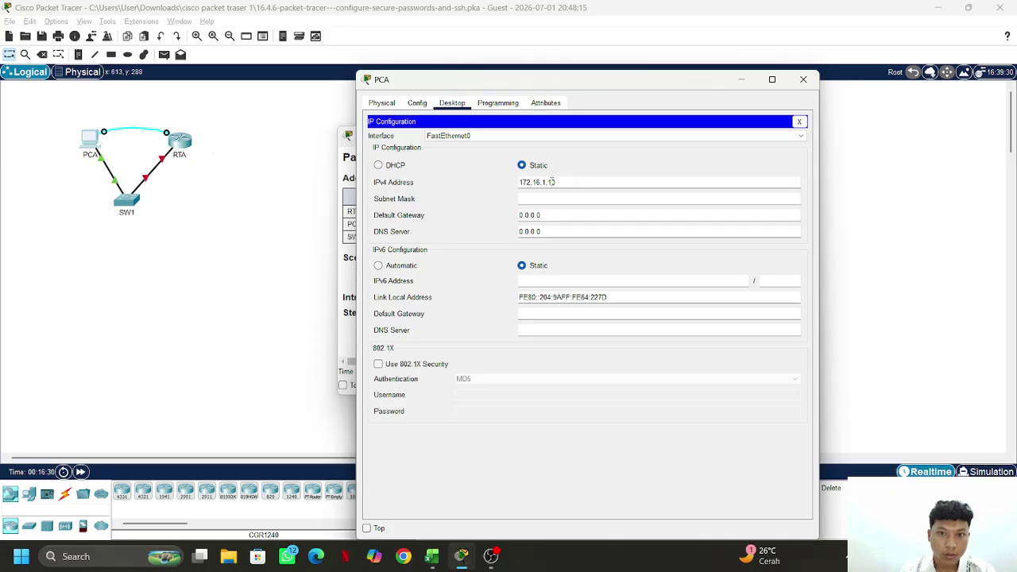
Set PCA's default gateway to 172.16.1.1 from the addressing table, then close PCA
{"action": "left_click", "coordinate": [348, 158]}
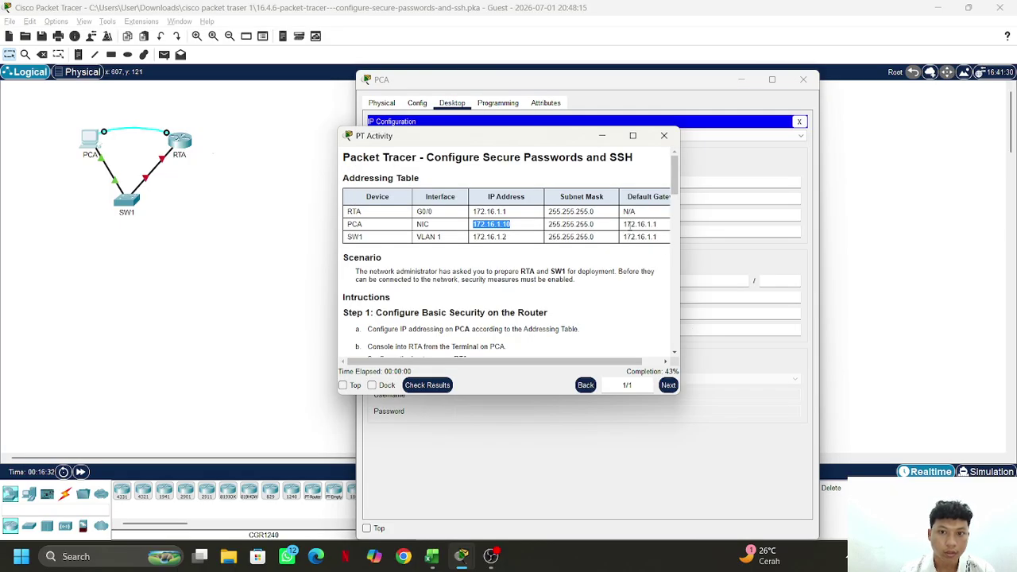
{"action": "key", "text": "alt+Tab"}
{"action": "key", "text": "Tab"}
{"action": "key", "text": "Tab"}
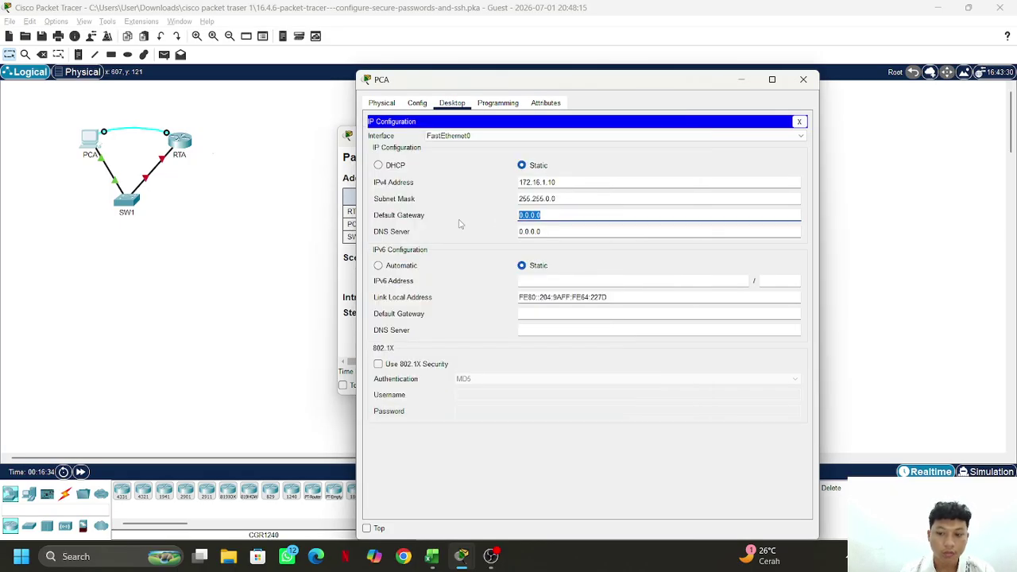
{"action": "key", "text": "BackSpace"}
{"action": "key", "text": "alt+Tab"}
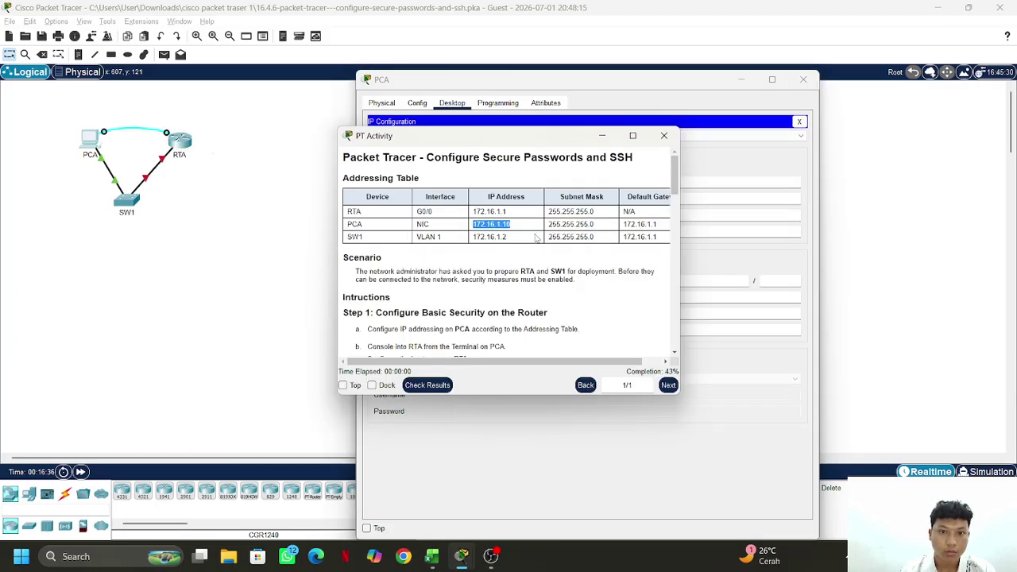
{"action": "left_click_drag", "start_coordinate": [657, 224], "coordinate": [592, 225]}
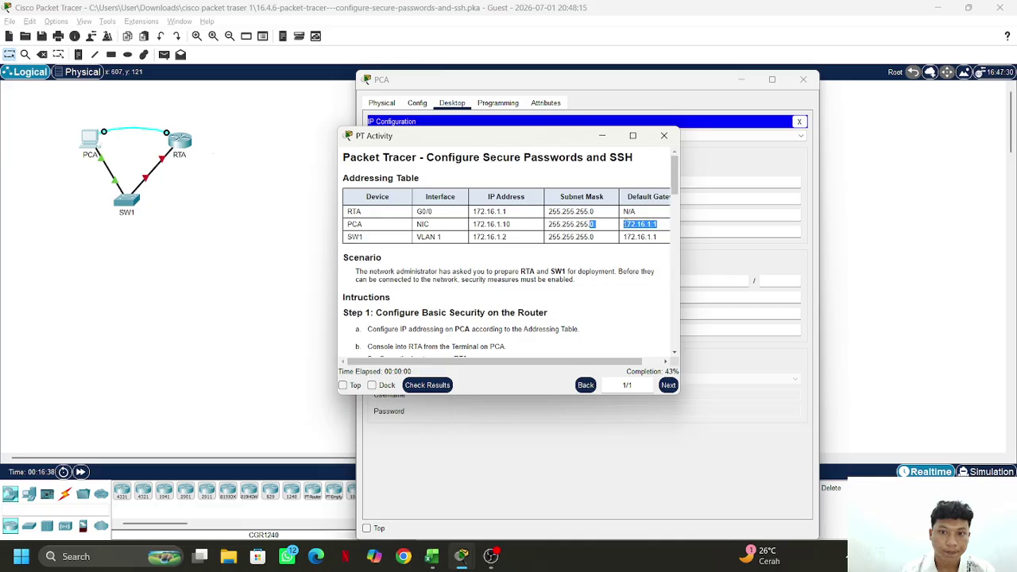
{"action": "right_click", "coordinate": [640, 224]}
{"action": "left_click", "coordinate": [653, 229]}
{"action": "key", "text": "alt+Tab"}
{"action": "key", "text": "ctrl+v"}
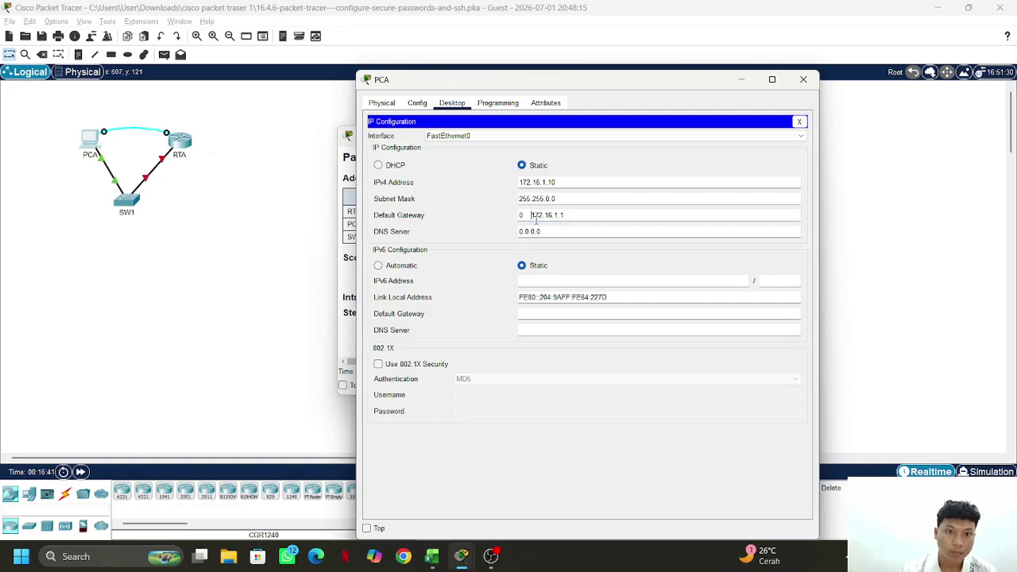
{"action": "key", "text": "BackSpace"}
{"action": "key", "text": "BackSpace"}
{"action": "key", "text": "BackSpace"}
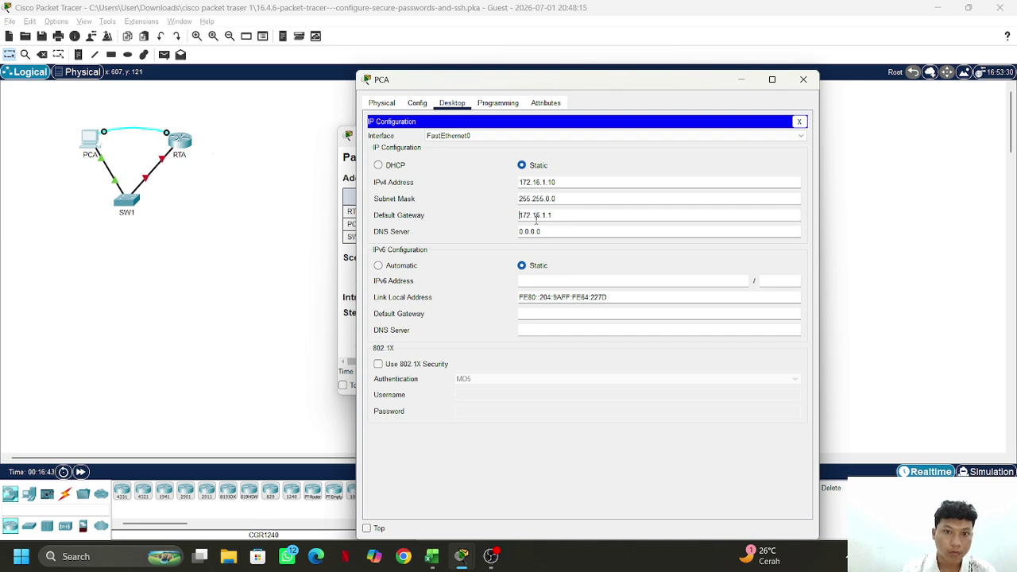
{"action": "left_click", "coordinate": [809, 86]}
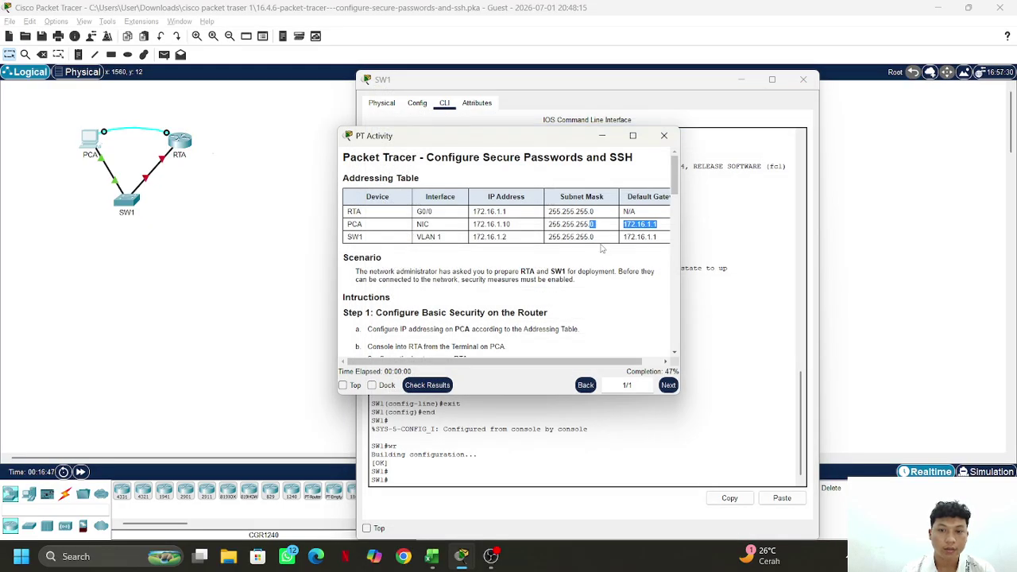
Cycle through the open windows and close RTA's device window
{"action": "left_click", "coordinate": [195, 242]}
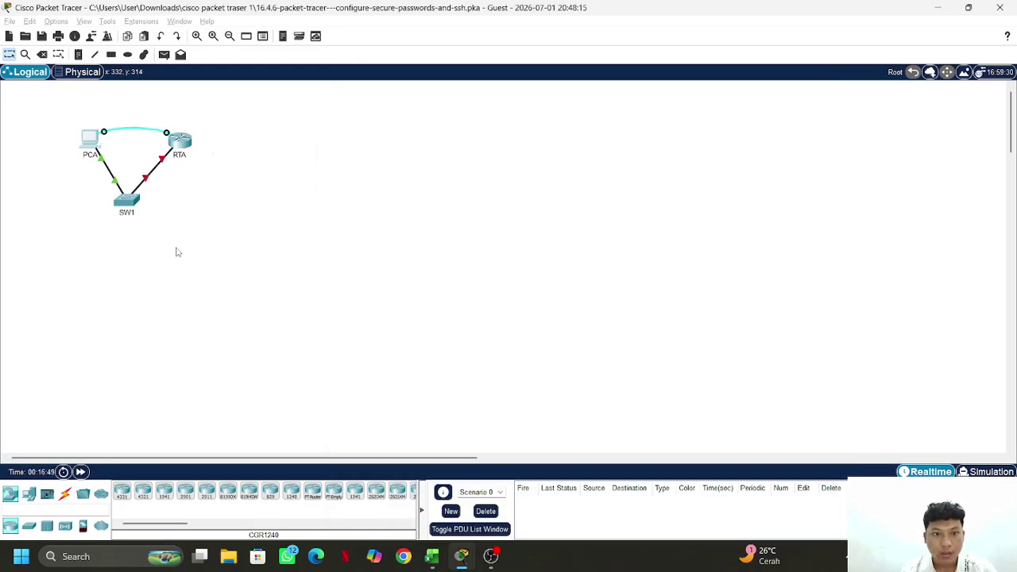
{"action": "key", "text": "alt+Tab"}
{"action": "key", "text": "Tab"}
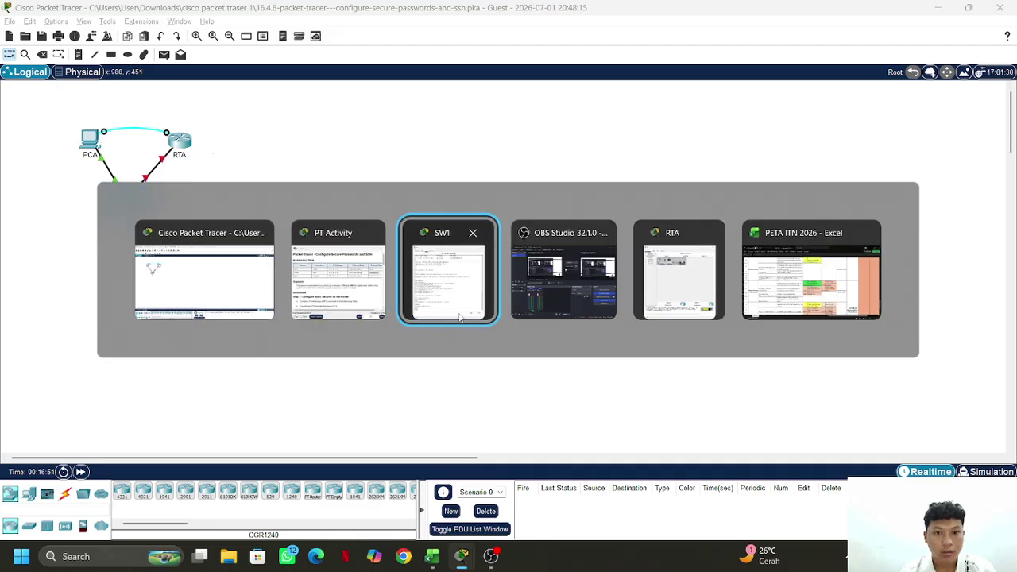
{"action": "key", "text": "alt+Tab"}
{"action": "key", "text": "Tab"}
{"action": "key", "text": "Tab"}
{"action": "key", "text": "Tab"}
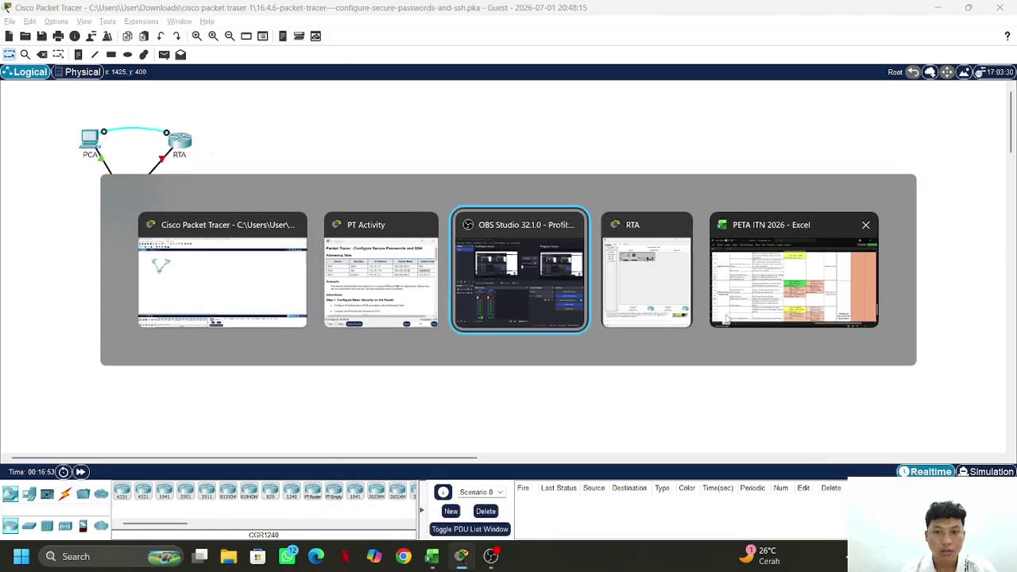
{"action": "left_click", "coordinate": [806, 68]}
{"action": "key", "text": "alt+Tab"}
{"action": "key", "text": "Tab"}
{"action": "key", "text": "Tab"}
{"action": "key", "text": "Tab"}
{"action": "key", "text": "Tab"}
{"action": "key", "text": "Tab"}
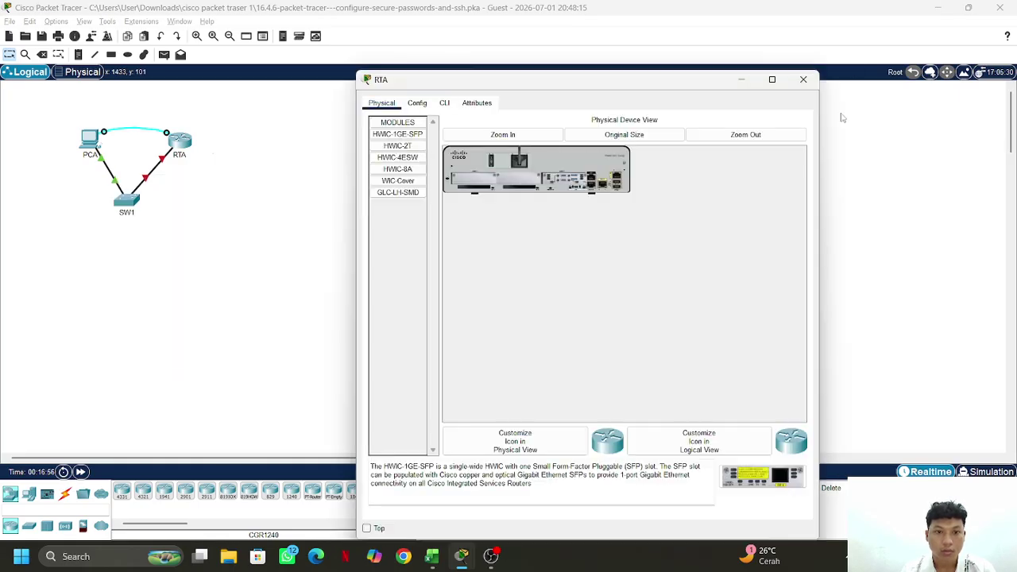
{"action": "left_click", "coordinate": [803, 80]}
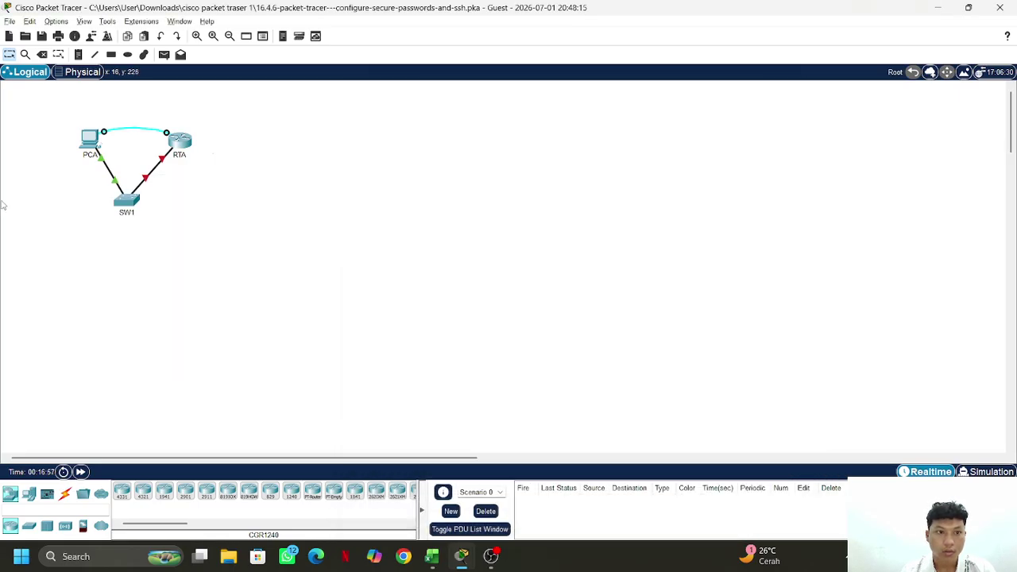
Briefly open and close PCA's Terminal to RTA, then open its Command Prompt
{"action": "left_click", "coordinate": [91, 141]}
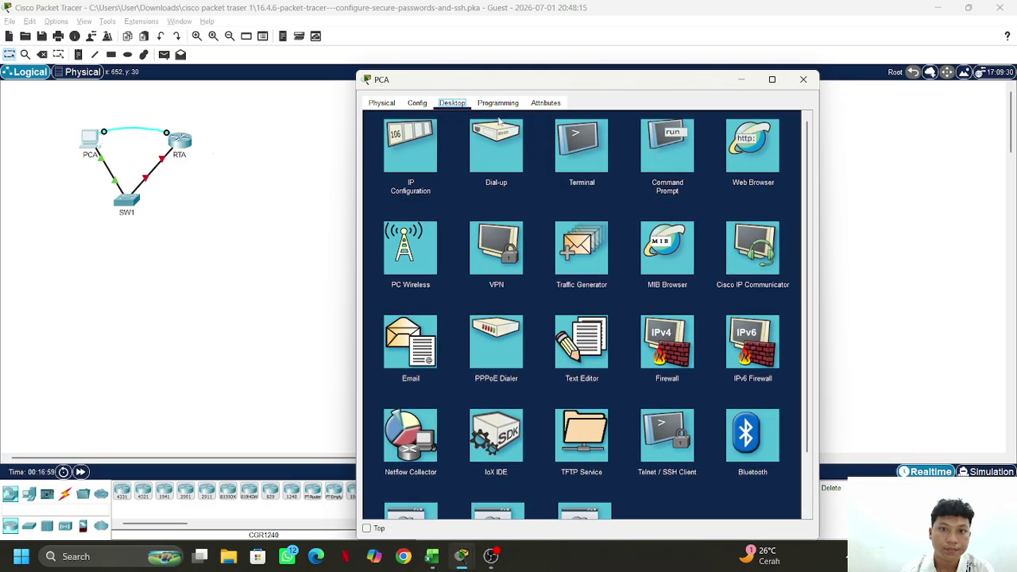
{"action": "left_click", "coordinate": [569, 163]}
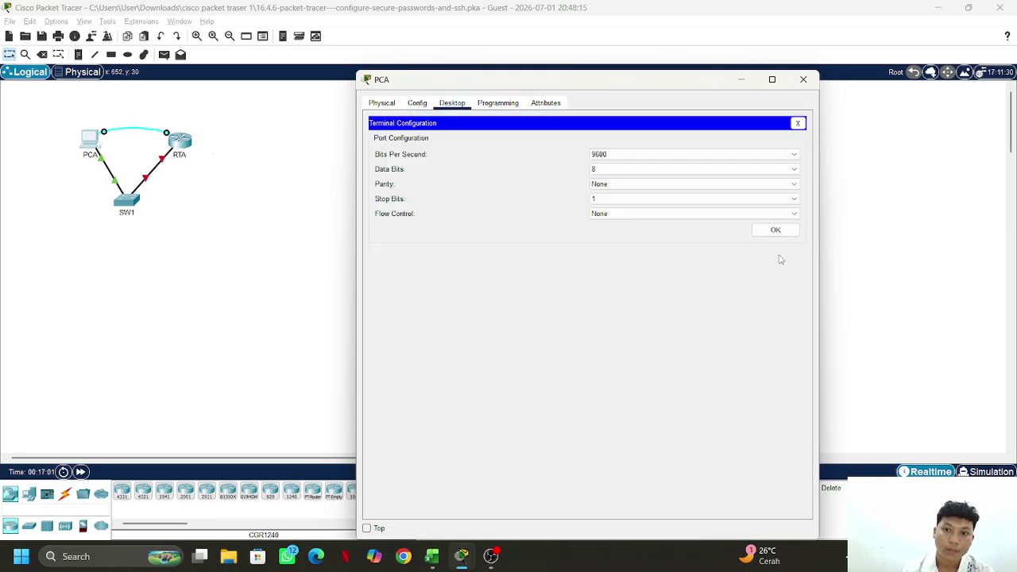
{"action": "left_click", "coordinate": [775, 230]}
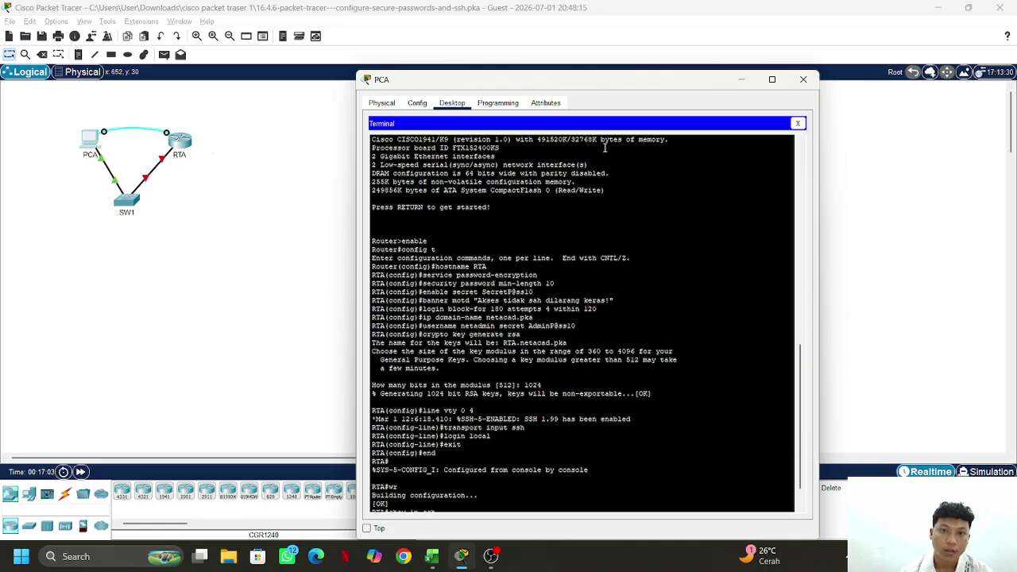
{"action": "left_click", "coordinate": [798, 123]}
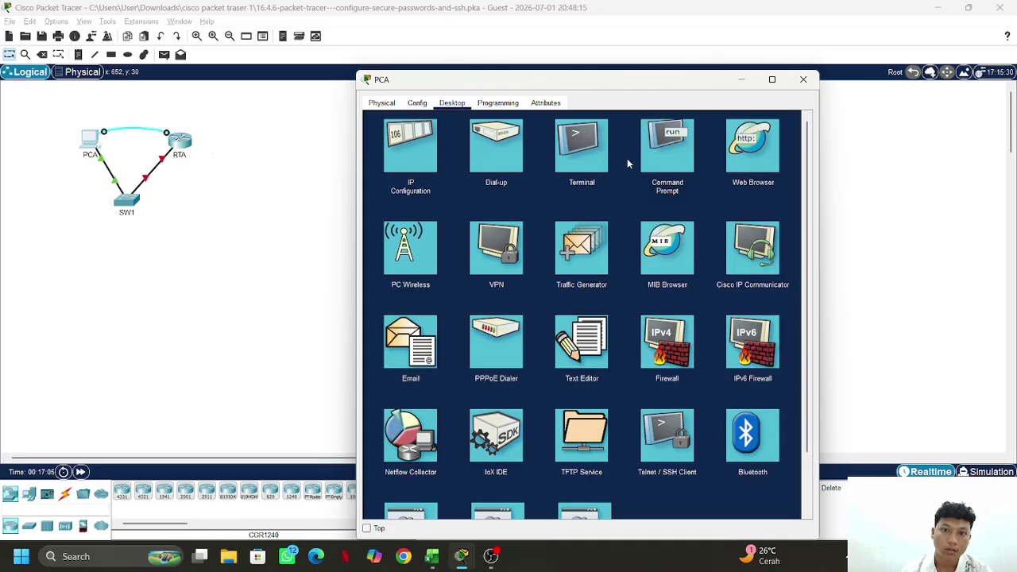
{"action": "left_click", "coordinate": [663, 151]}
Rerun ipconfig showing 172.16.1.10 and gateway 172.16.1.1, then retry ssh to 172.16.1.1, which times out
{"action": "key", "text": "Up"}
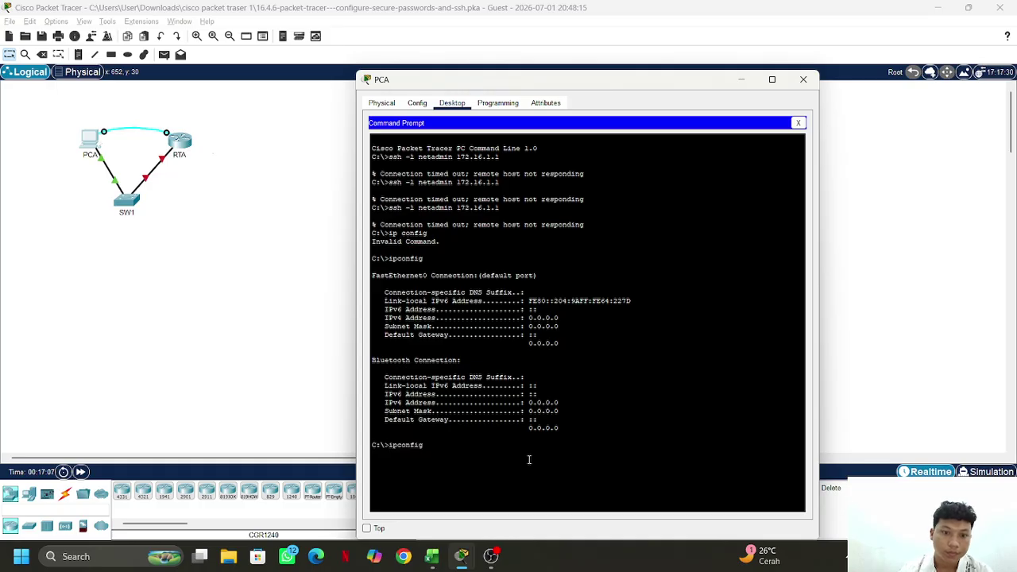
{"action": "key", "text": "Return"}
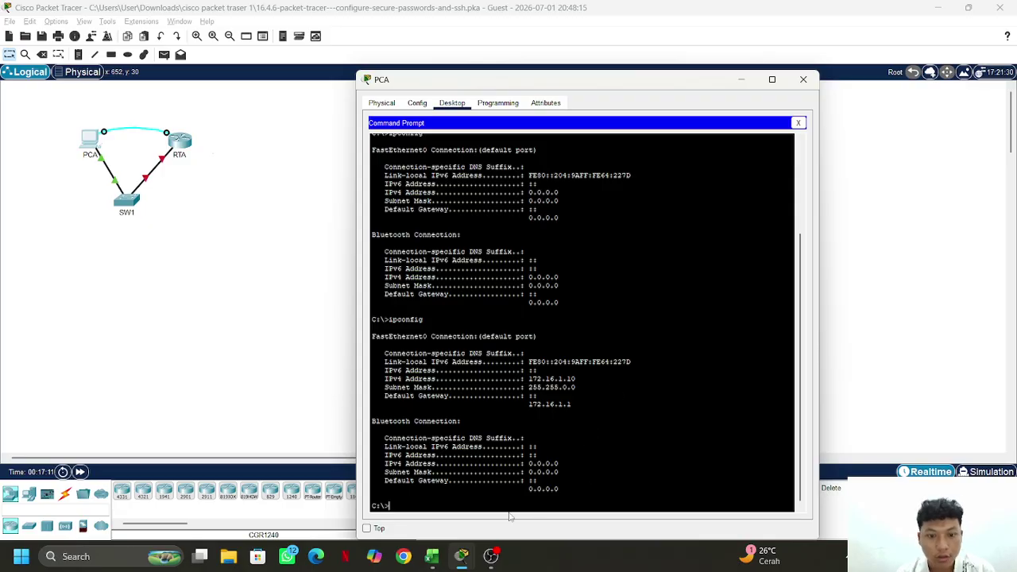
{"action": "key", "text": "Up"}
{"action": "key", "text": "Up"}
{"action": "key", "text": "Return"}
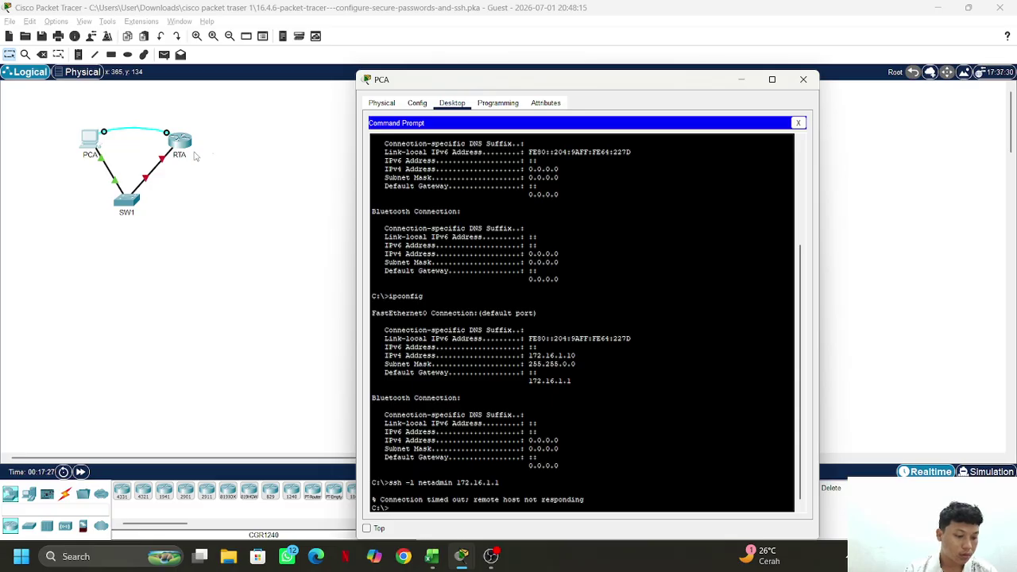
{"action": "left_click", "coordinate": [181, 143]}
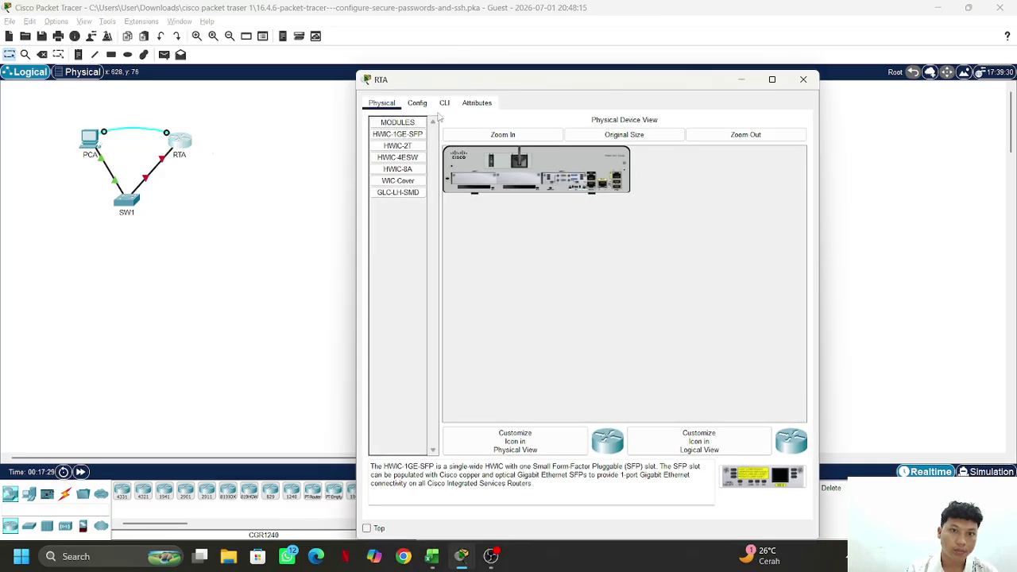
With RTA's CLI locked, run show ip interface brief on RTA through PCA's Terminal
{"action": "left_click", "coordinate": [444, 103]}
{"action": "left_click", "coordinate": [607, 236]}
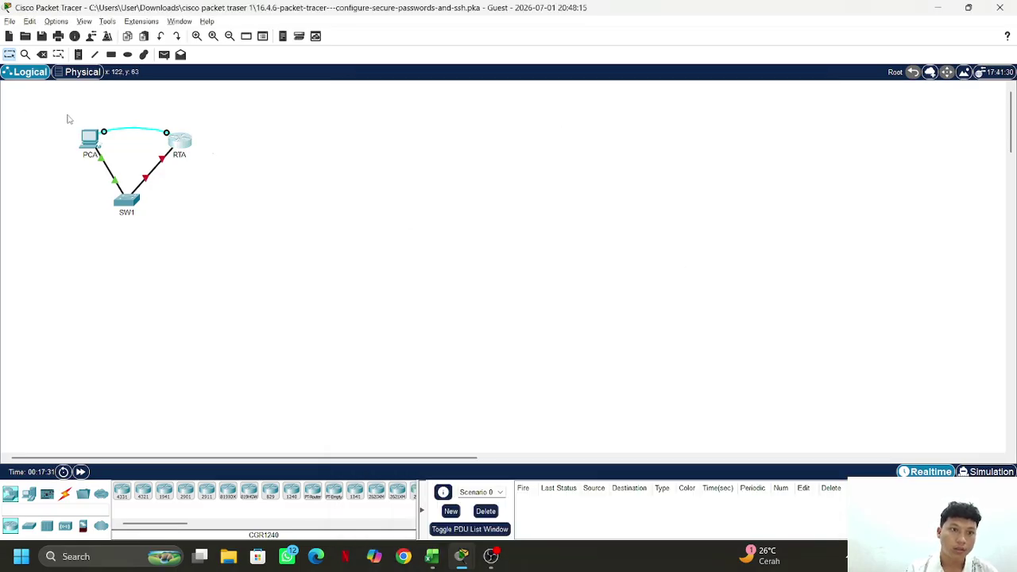
{"action": "left_click", "coordinate": [88, 139]}
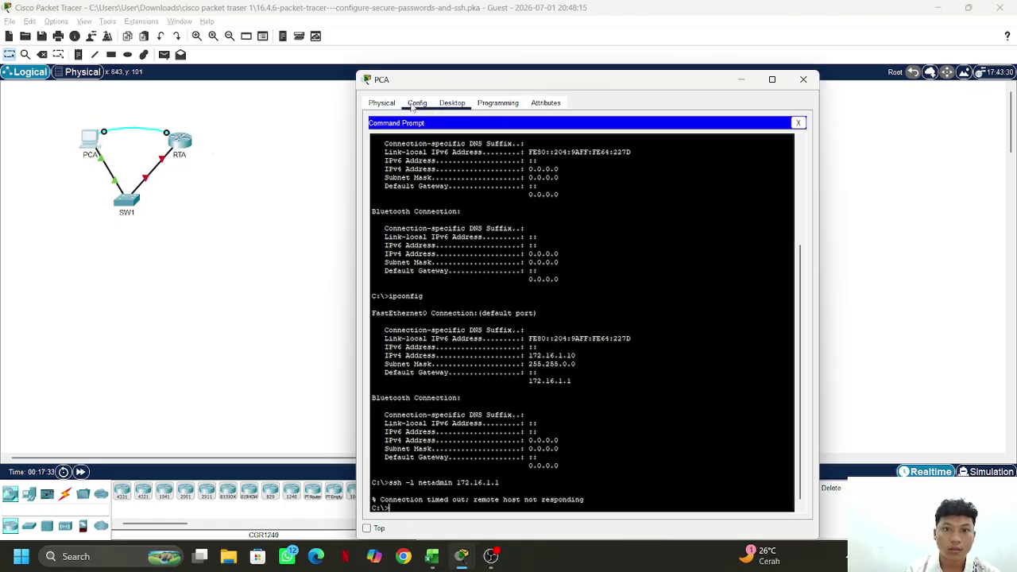
{"action": "left_click", "coordinate": [797, 122]}
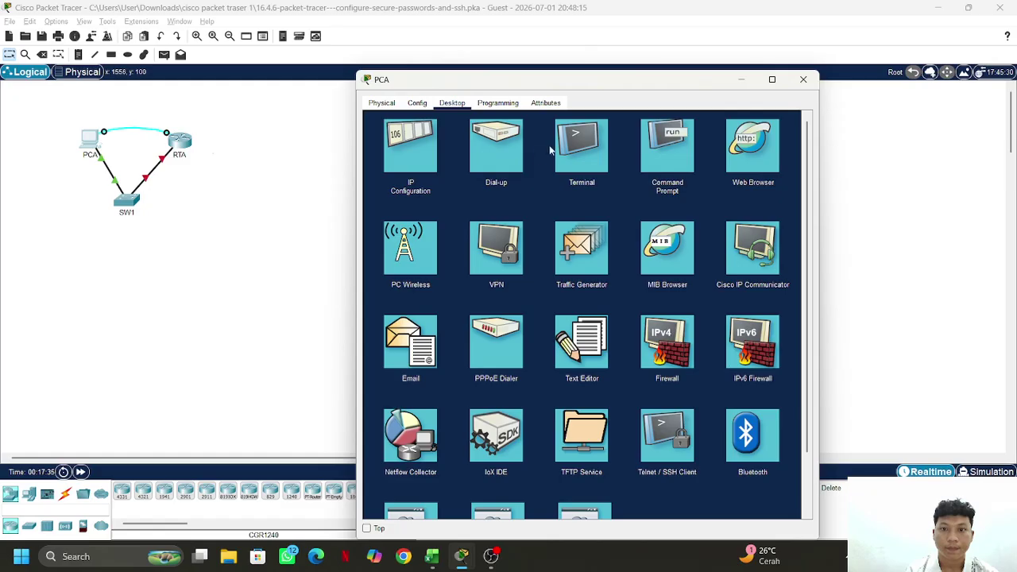
{"action": "left_click", "coordinate": [578, 146]}
{"action": "left_click", "coordinate": [773, 230]}
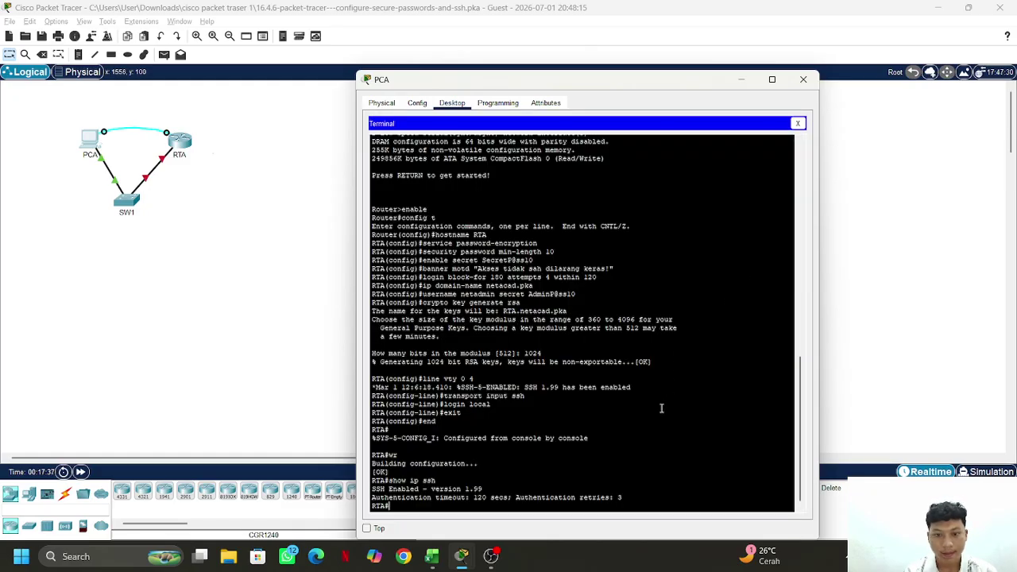
{"action": "type", "text": "show"}
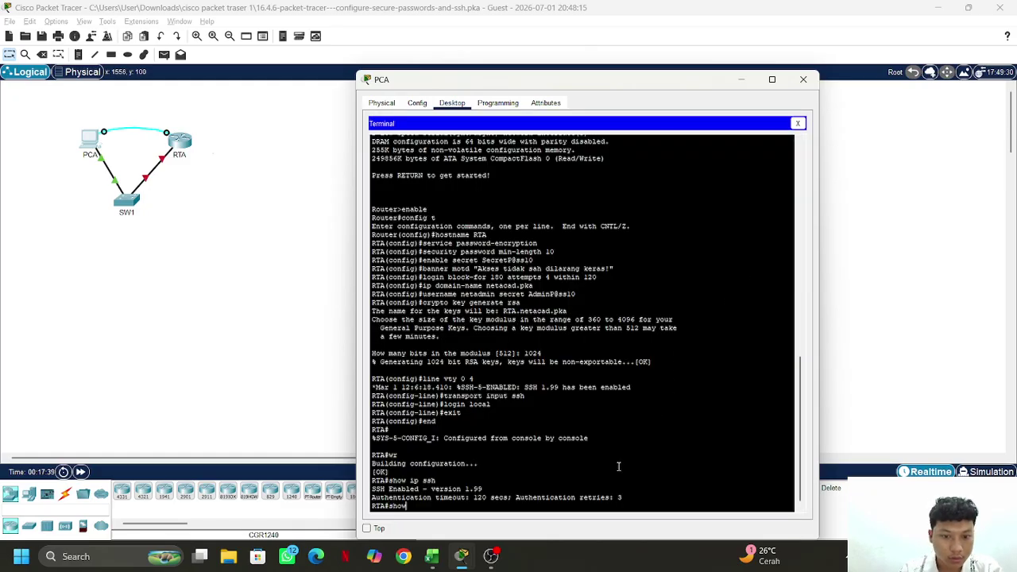
{"action": "type", "text": " ip i"}
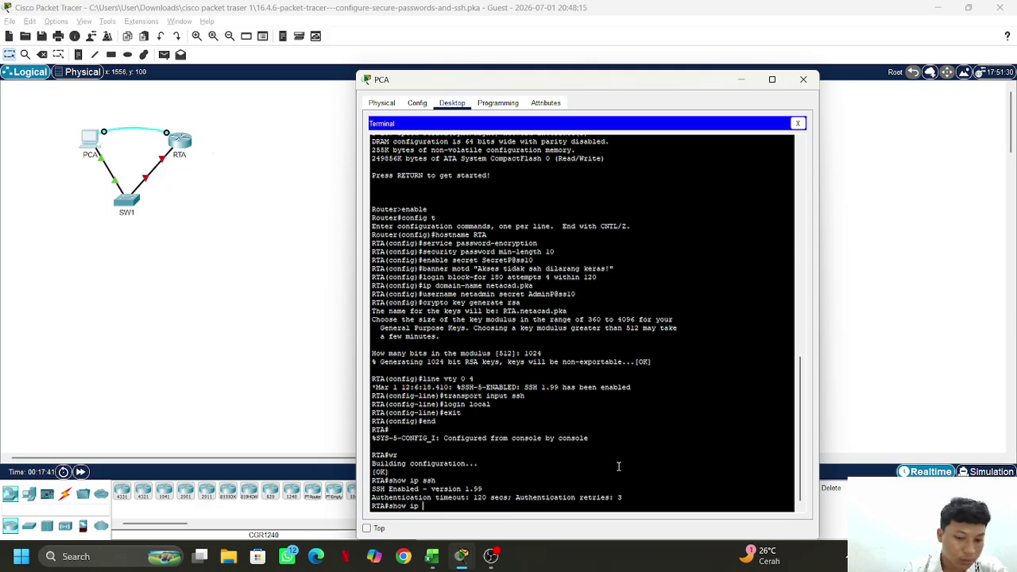
{"action": "type", "text": "nterfa"}
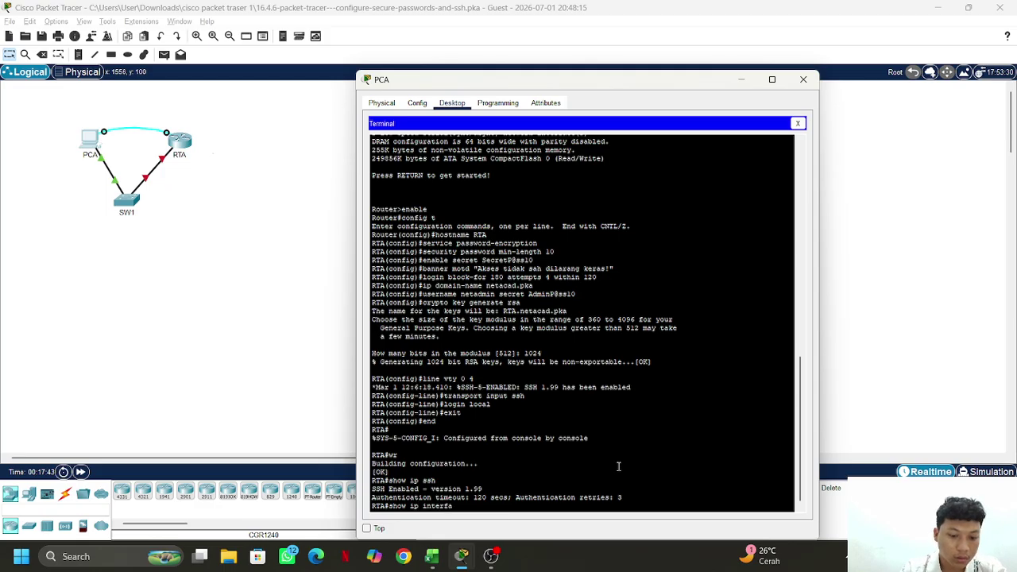
{"action": "type", "text": "ce brief"}
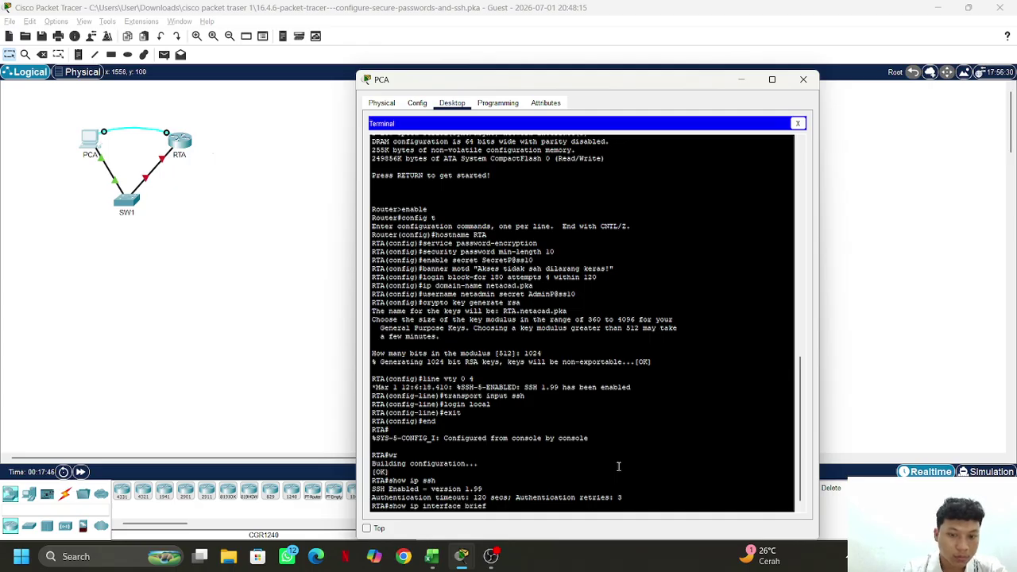
{"action": "key", "text": "Return"}
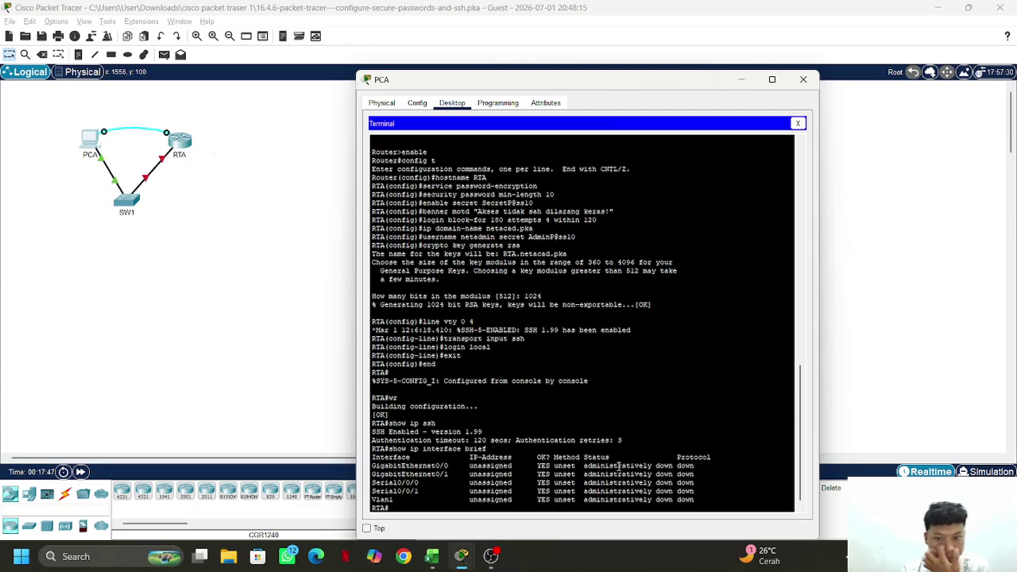
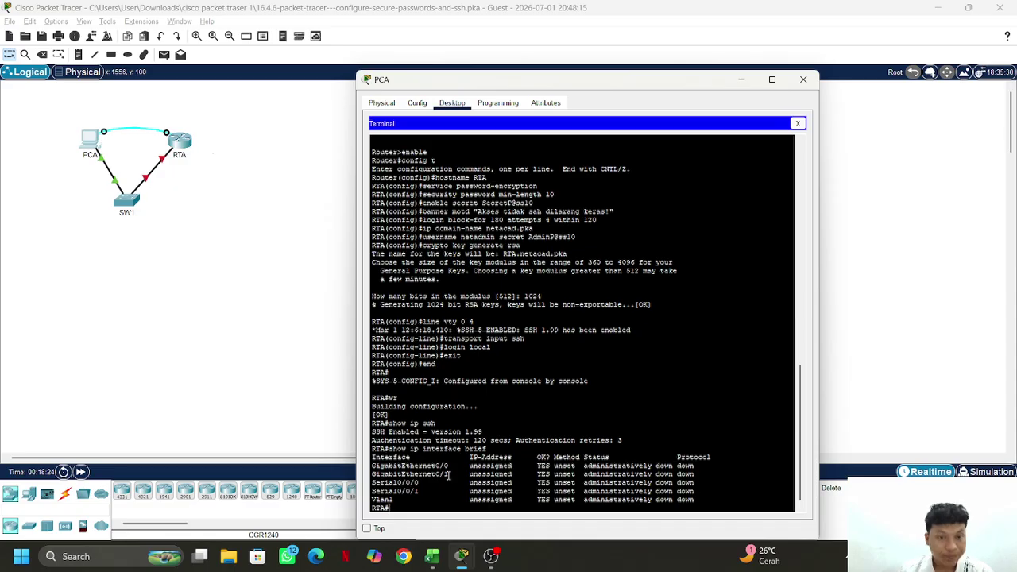
Enter global configuration mode on RTA and select interface g0/0, fixing the misspelled command
{"action": "scroll", "coordinate": [615, 359], "scroll_direction": "down", "scroll_amount": 1}
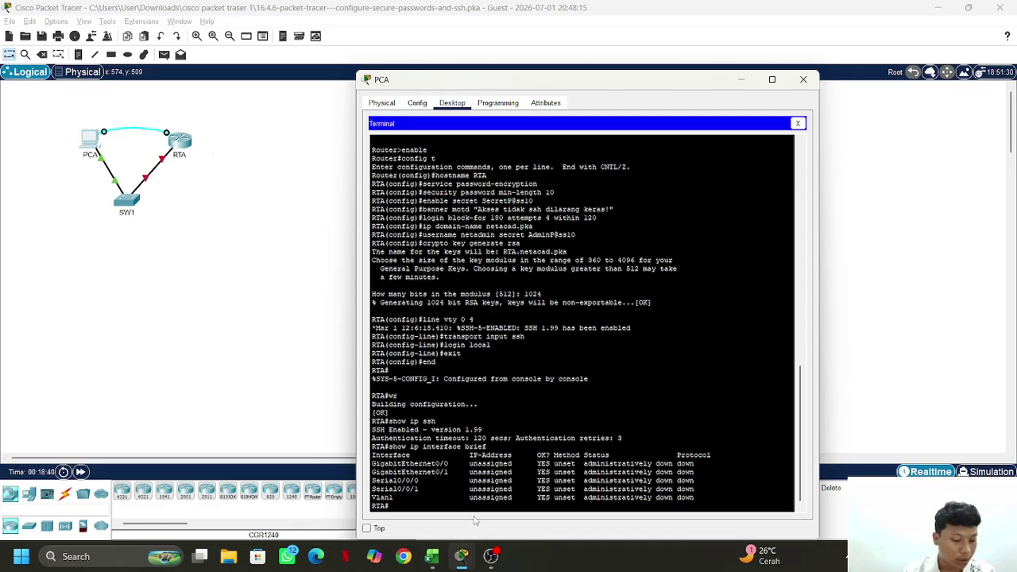
{"action": "type", "text": "conf"}
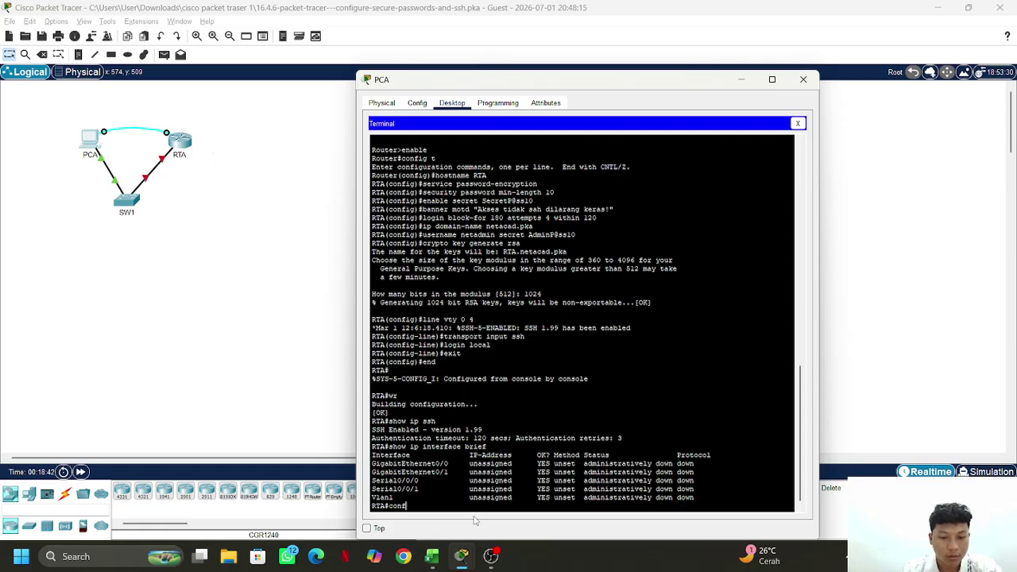
{"action": "type", "text": "ig t"}
{"action": "key", "text": "Return"}
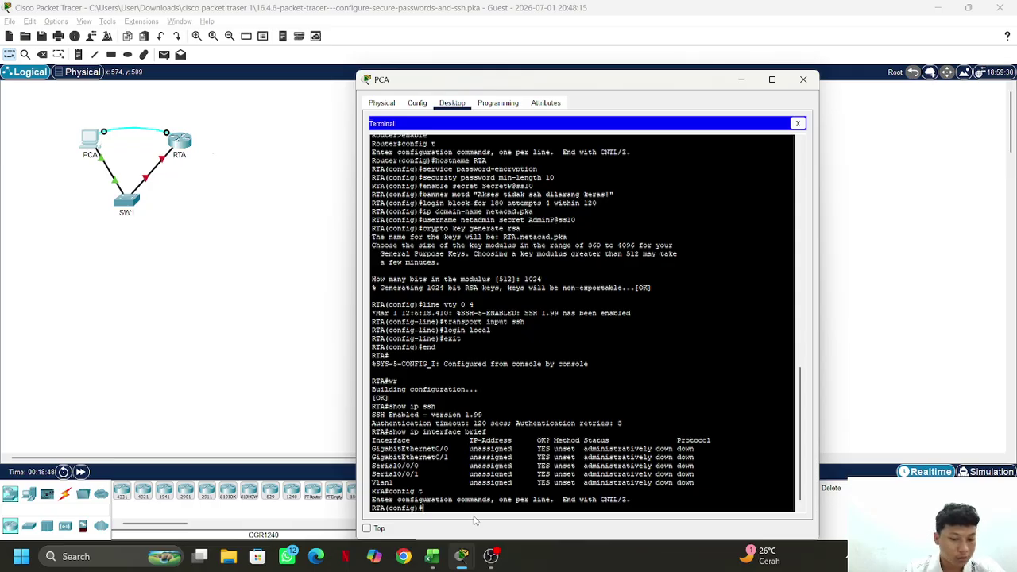
{"action": "type", "text": "interf"}
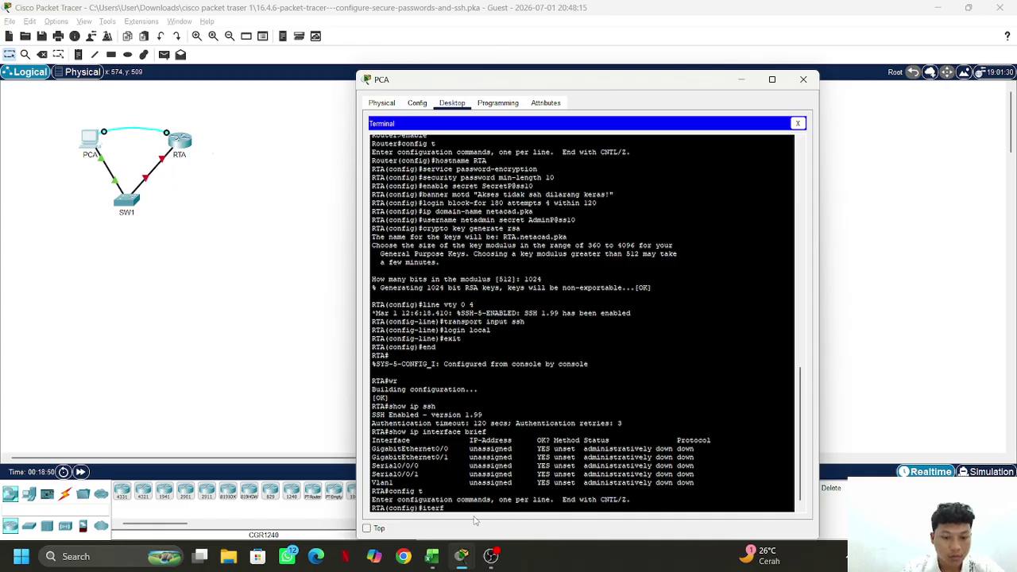
{"action": "type", "text": "ace g"}
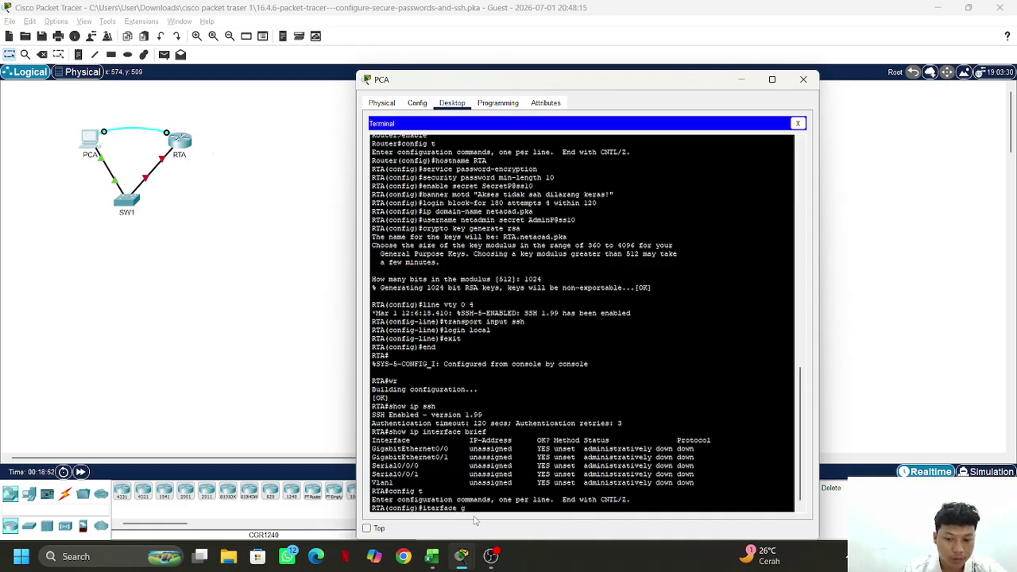
{"action": "type", "text": "0/0"}
{"action": "key", "text": "Return"}
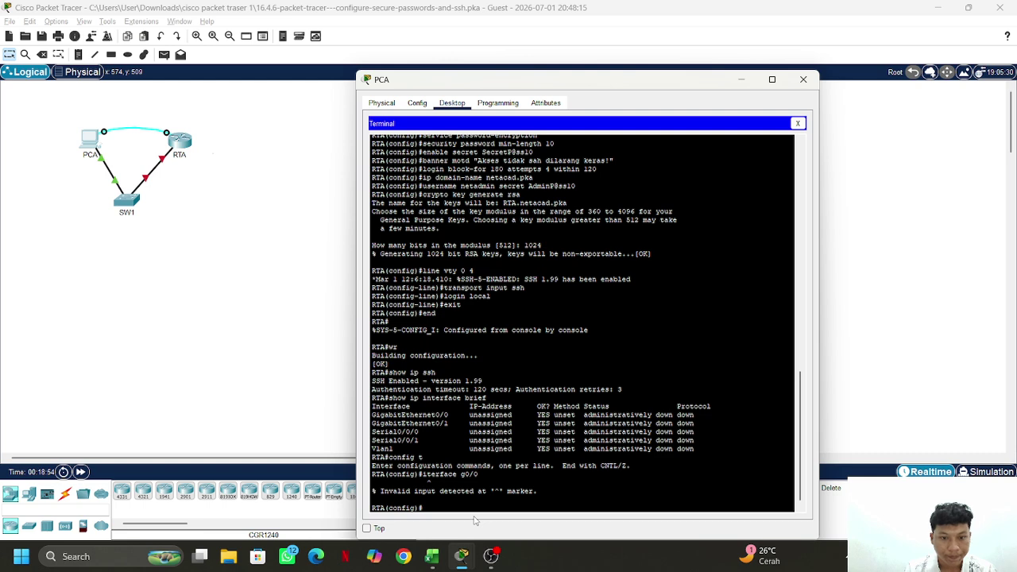
{"action": "key", "text": "Up"}
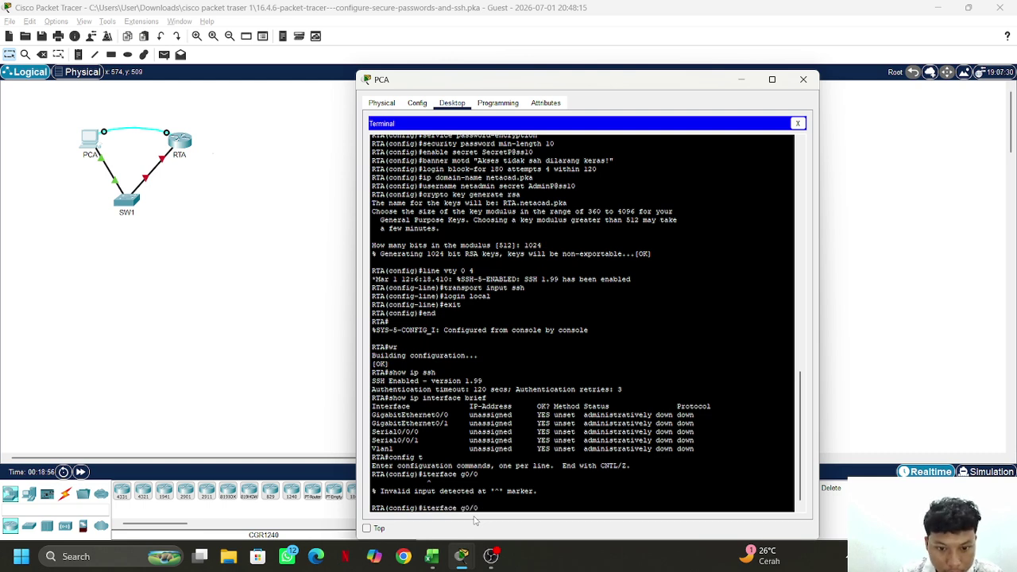
{"action": "key", "text": "Left"}
{"action": "key", "text": "Left"}
{"action": "key", "text": "Left"}
{"action": "key", "text": "Left"}
{"action": "key", "text": "Left"}
{"action": "key", "text": "Left"}
{"action": "key", "text": "Left"}
{"action": "key", "text": "Left"}
{"action": "key", "text": "Left"}
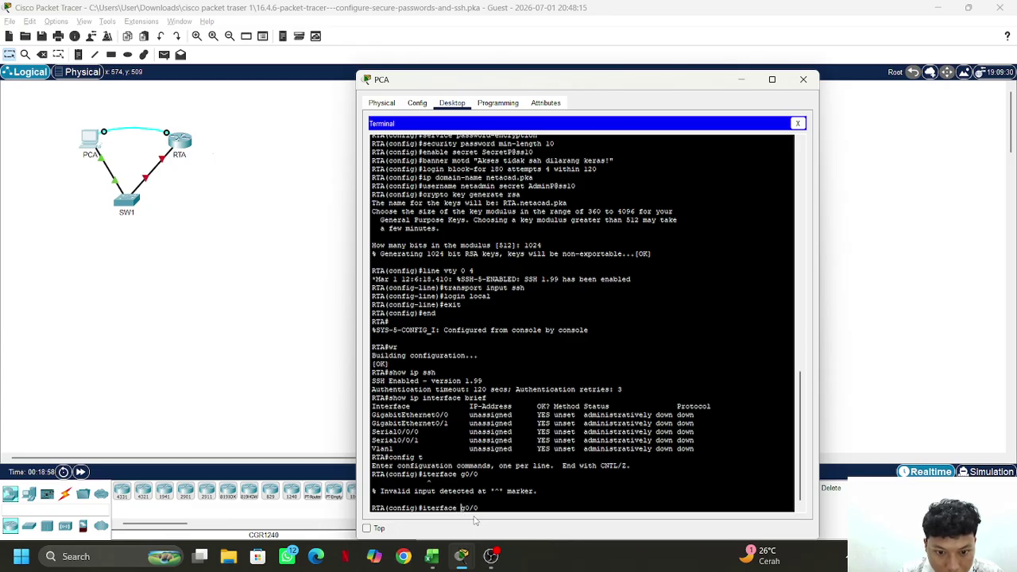
{"action": "type", "text": "n"}
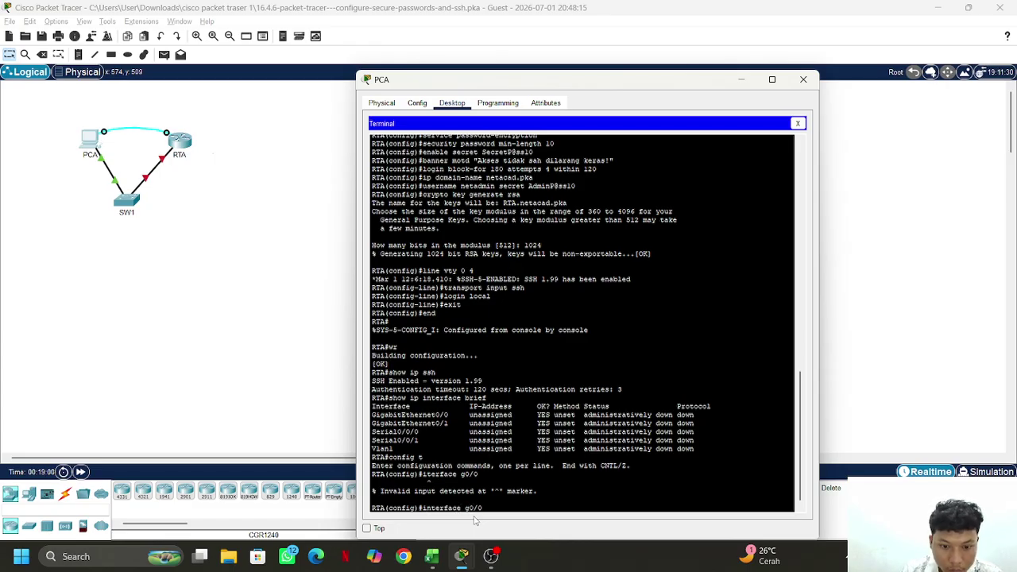
{"action": "key", "text": "Return"}
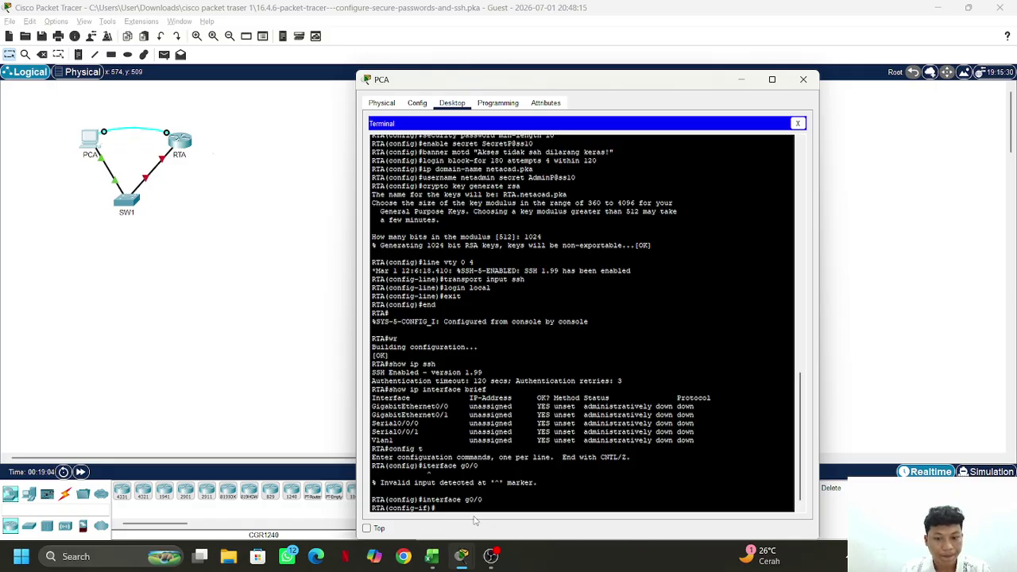
Assign 172.16.1.1 255.255.255.0 to G0/0 and enable it with no shutdown
{"action": "type", "text": "ip addre"}
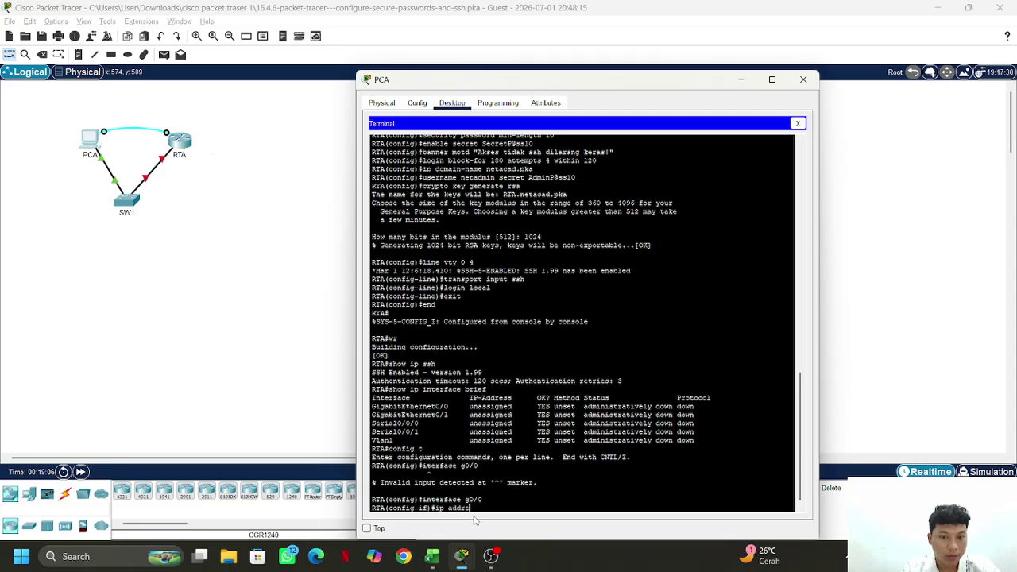
{"action": "type", "text": "ss"}
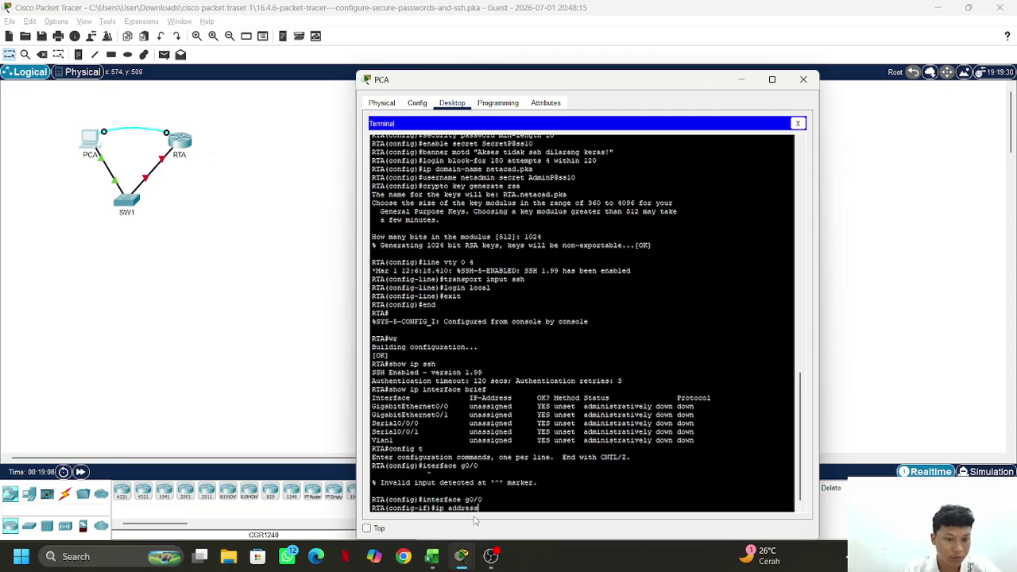
{"action": "type", "text": " 19"}
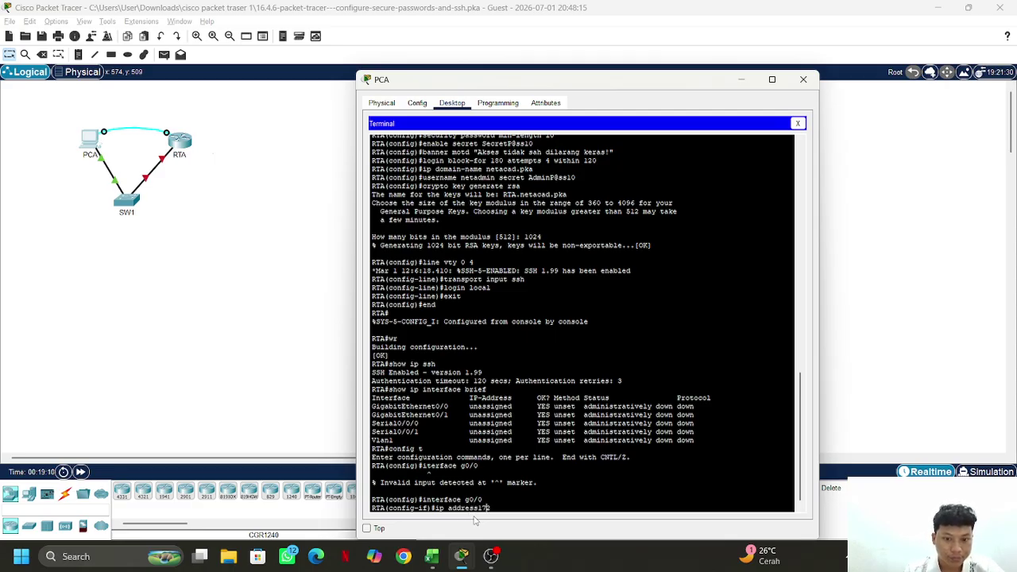
{"action": "type", "text": "2."}
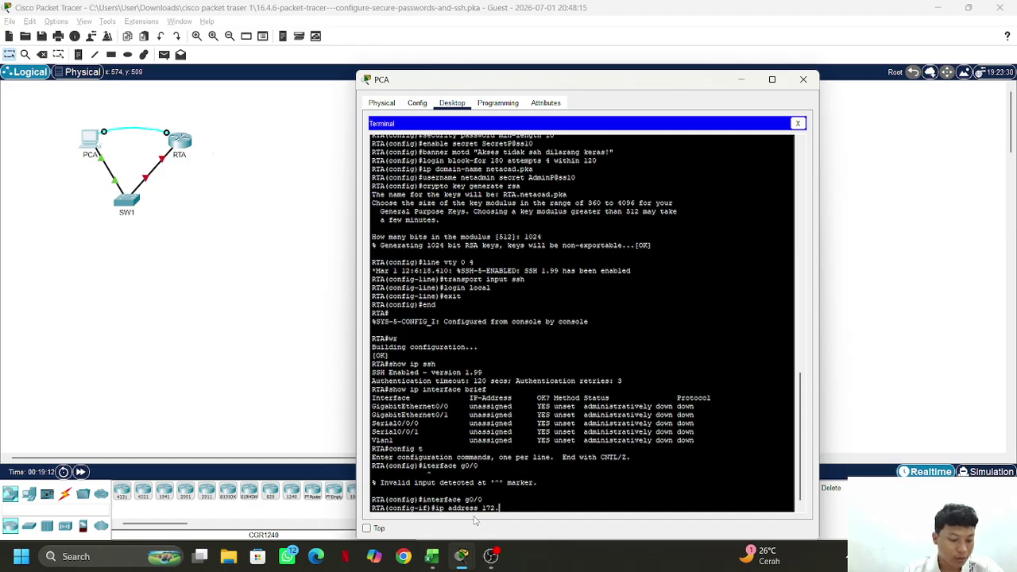
{"action": "type", "text": "16"}
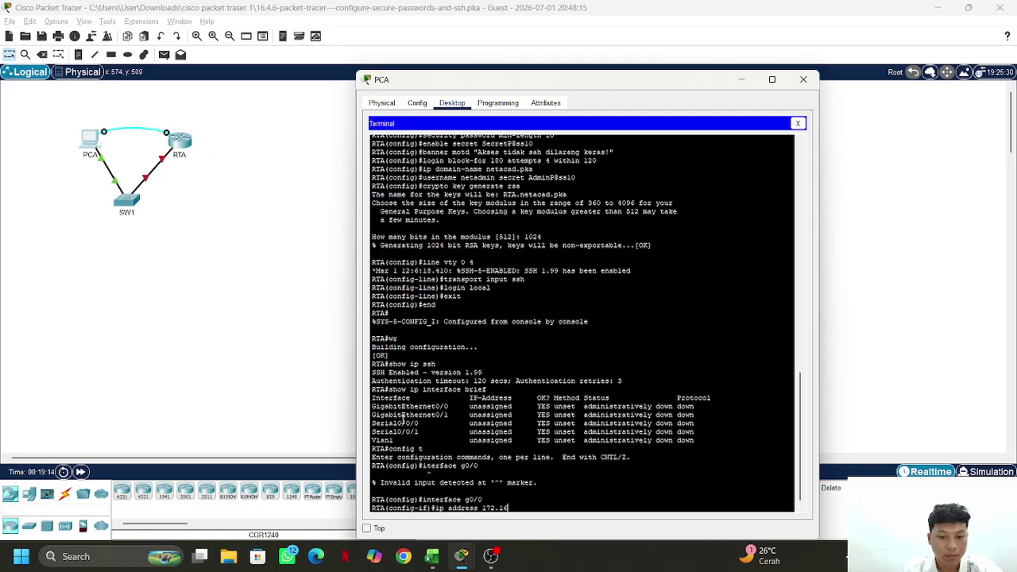
{"action": "type", "text": ".1."}
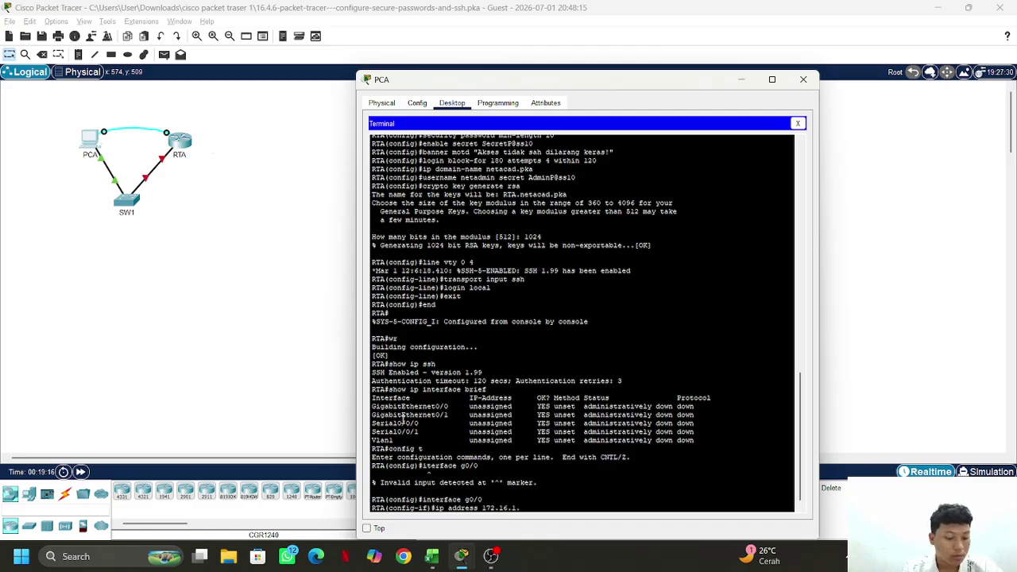
{"action": "type", "text": "1 255"}
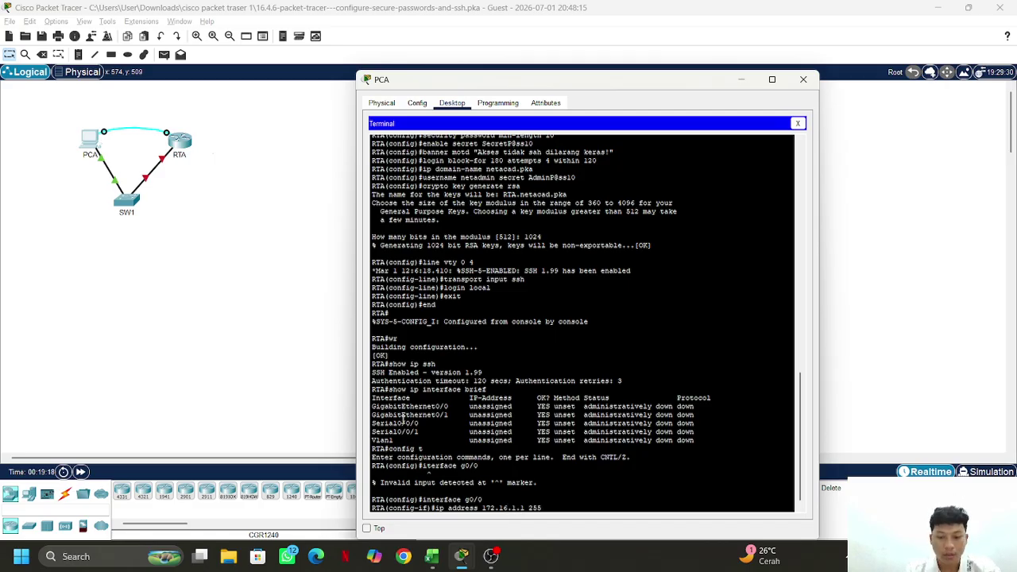
{"action": "type", "text": ".255."}
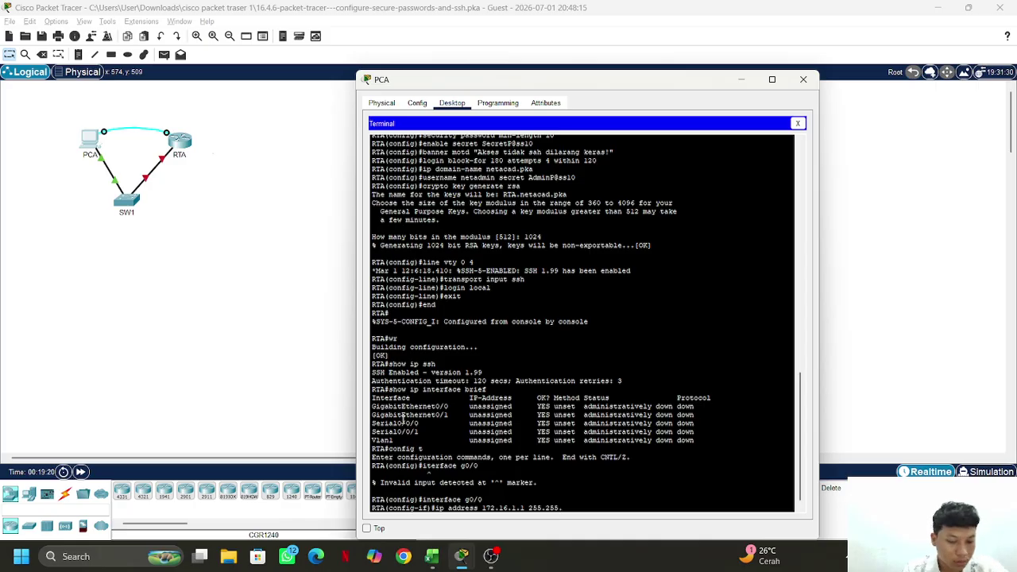
{"action": "type", "text": "255.0"}
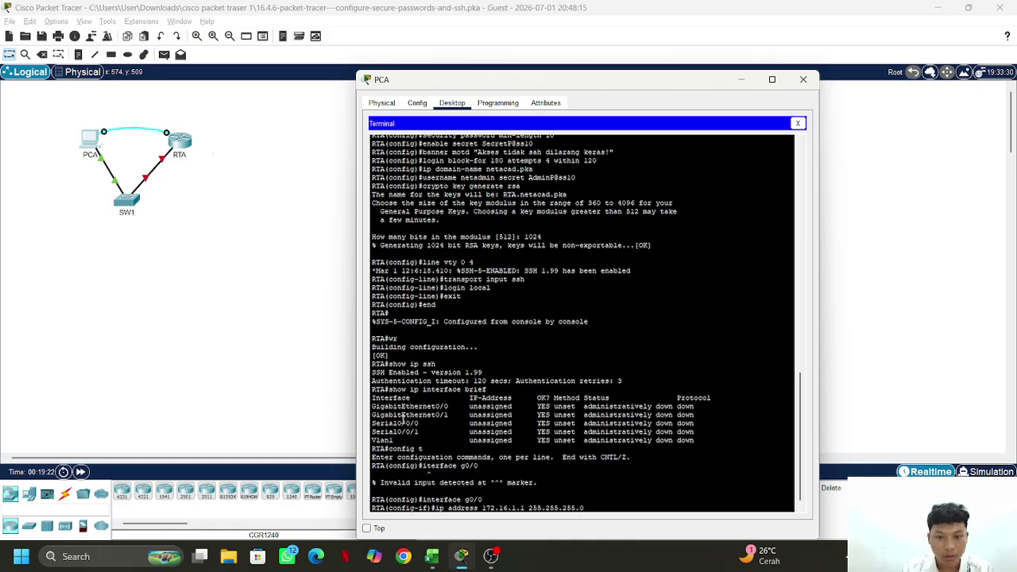
{"action": "key", "text": "Return"}
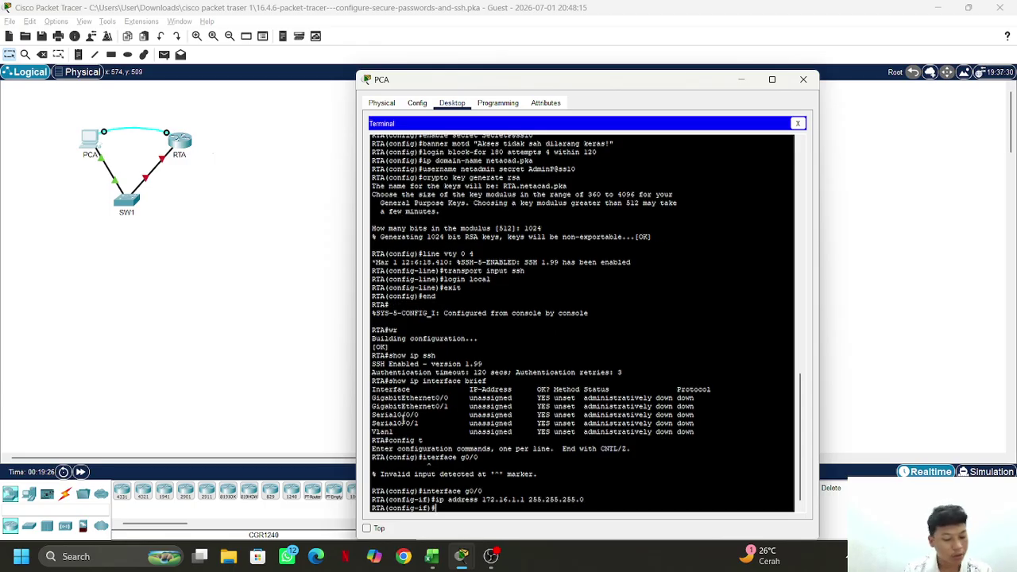
{"action": "type", "text": "no"}
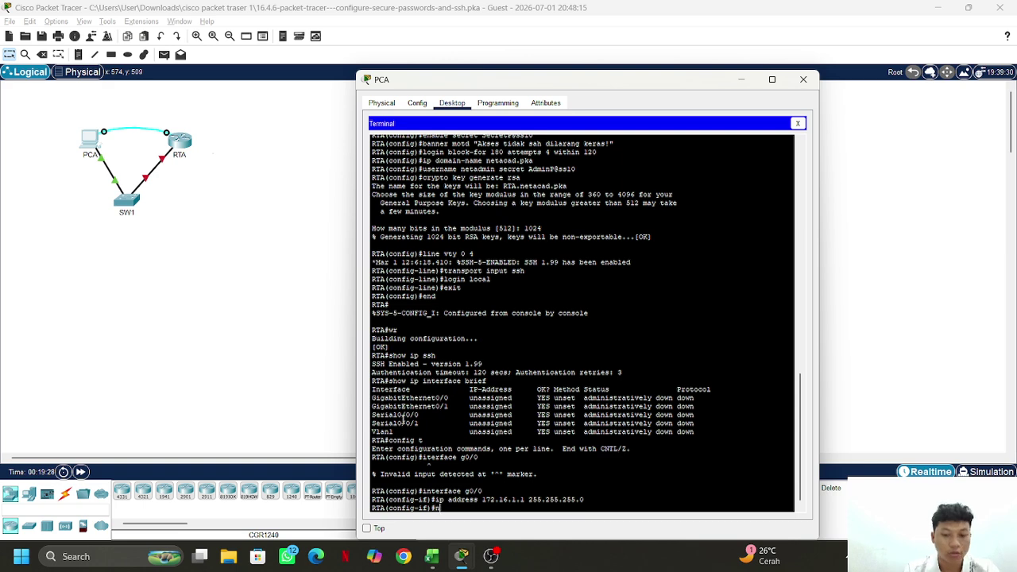
{"action": "type", "text": " shut"}
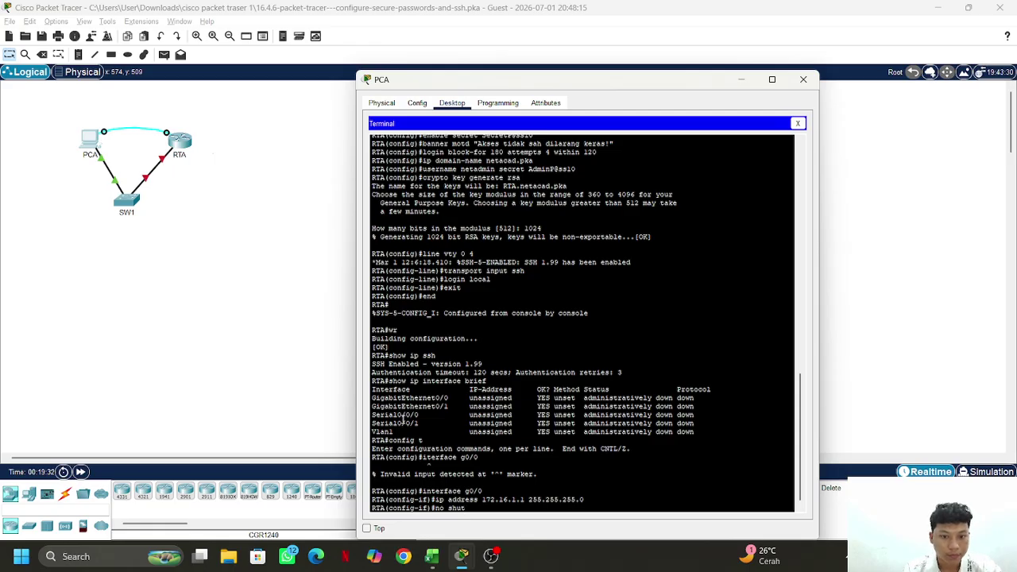
{"action": "type", "text": "down"}
{"action": "key", "text": "Return"}
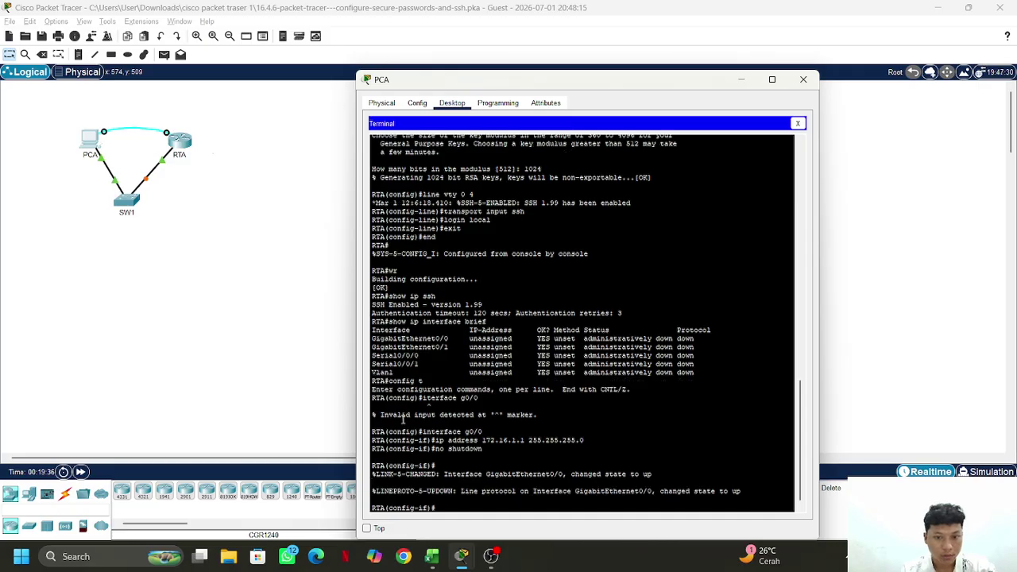
Leave interface and global configuration modes to return to privileged exec on RTA
{"action": "type", "text": "e"}
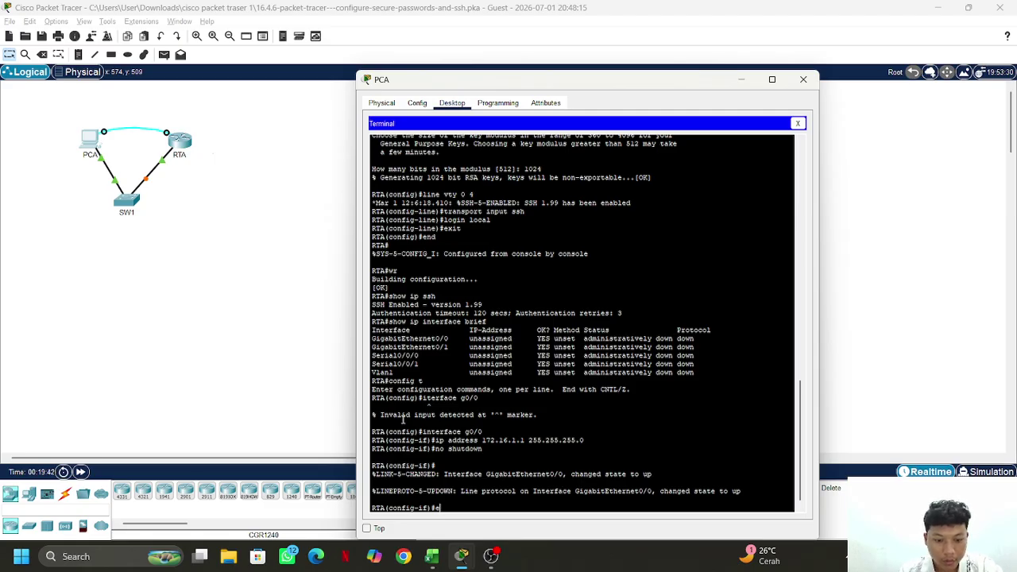
{"action": "type", "text": "xit"}
{"action": "key", "text": "Return"}
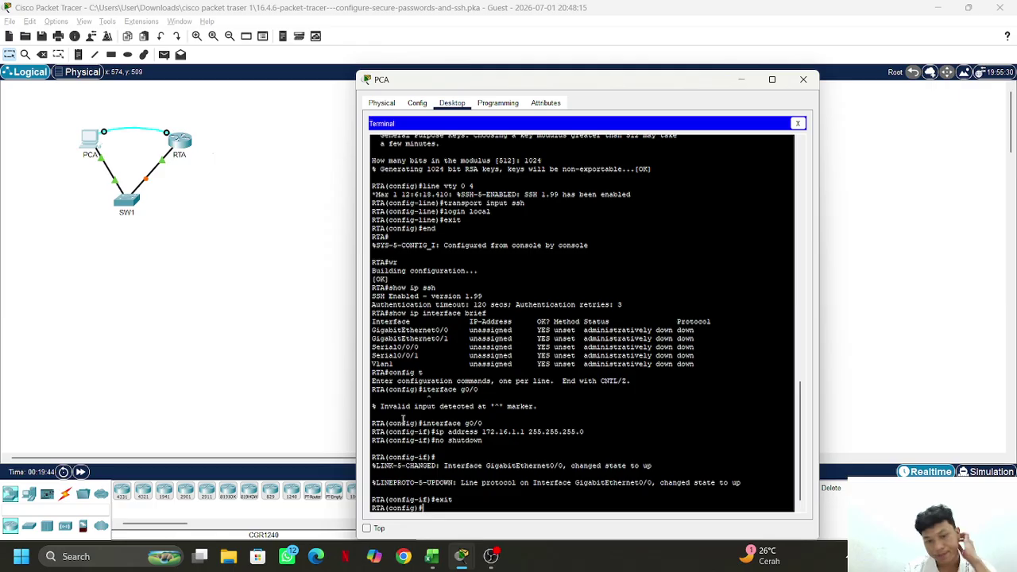
{"action": "type", "text": "end"}
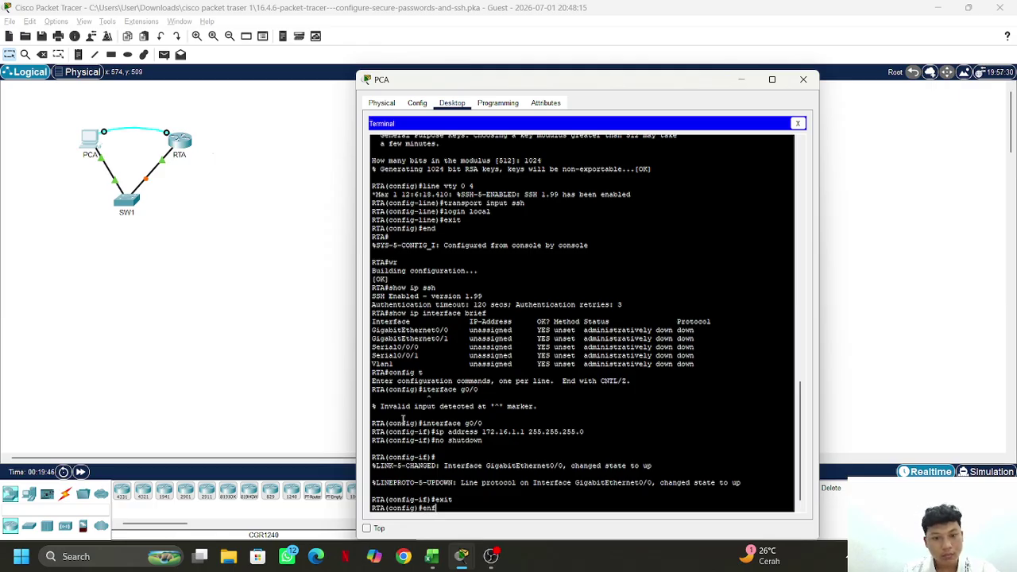
{"action": "key", "text": "Return"}
{"action": "type", "text": "end"}
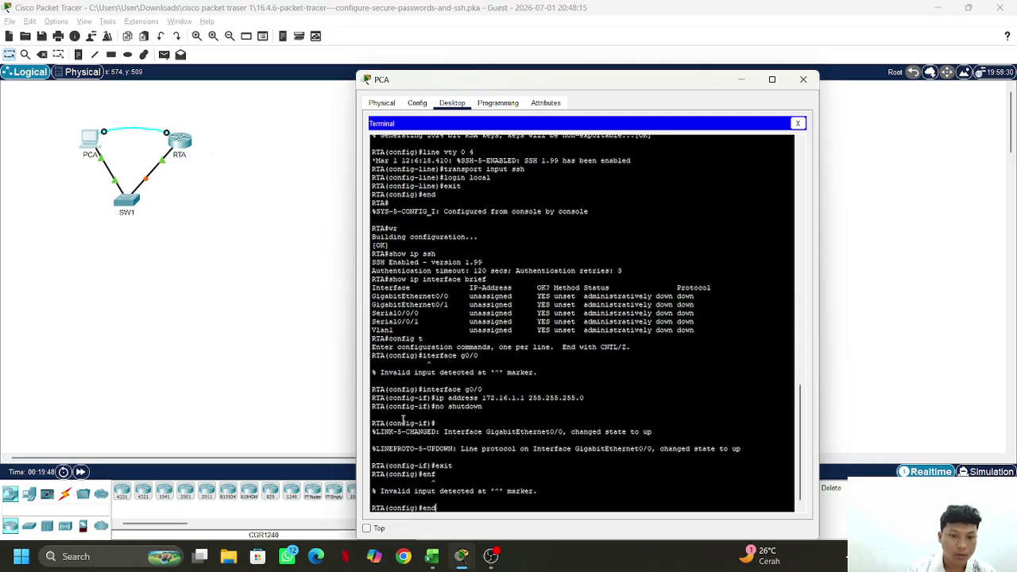
{"action": "key", "text": "Return"}
Verify G0/0 shows 172.16.1.1 up/up with show ip interface brief, then save with wr
{"action": "type", "text": "show ip interface brief"}
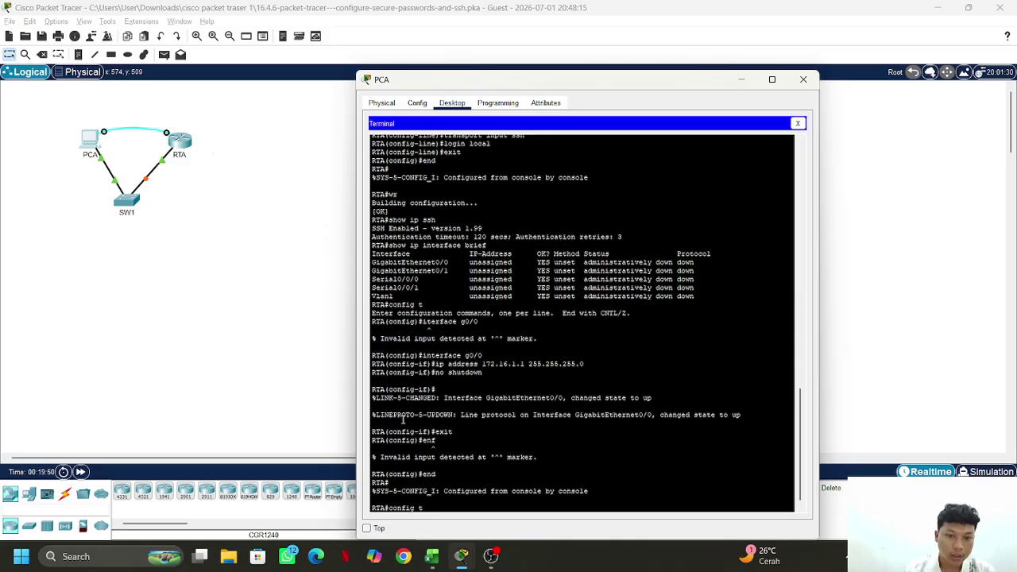
{"action": "key", "text": "Return"}
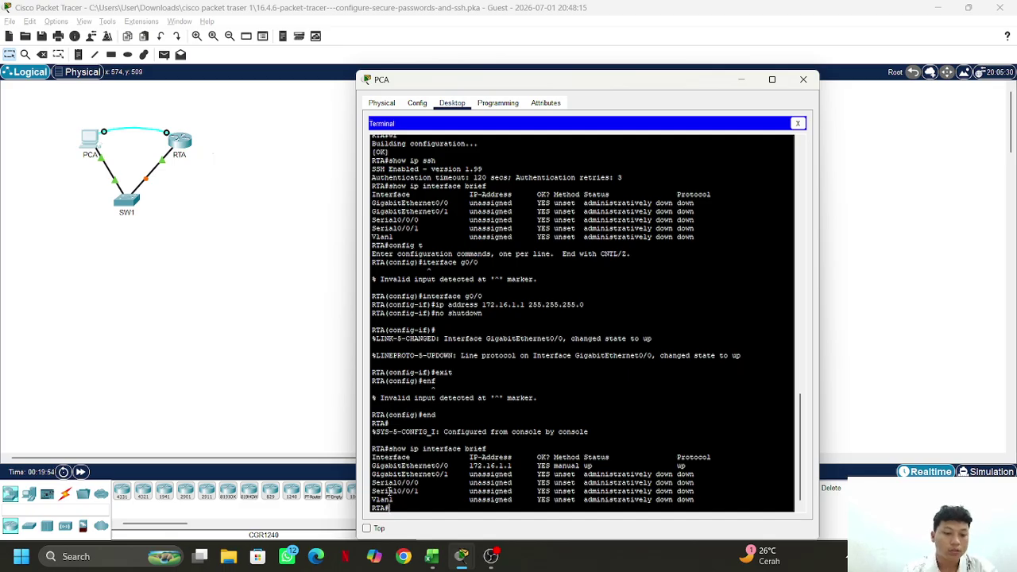
{"action": "type", "text": "wr"}
{"action": "key", "text": "Return"}
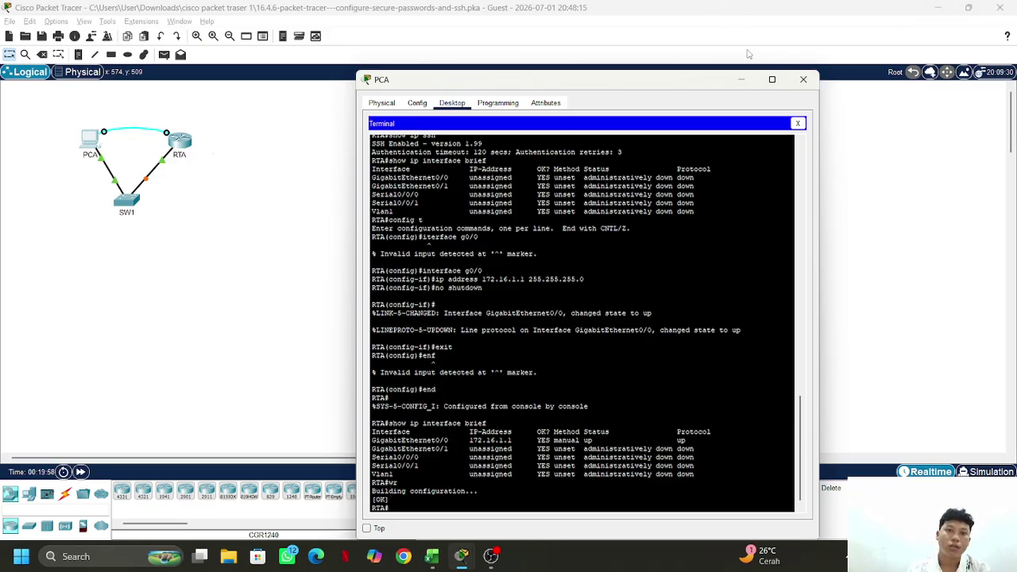
From PCA's Command Prompt, rerun the SSH login to 172.16.1.1; the password prompt times out
{"action": "left_click", "coordinate": [798, 124]}
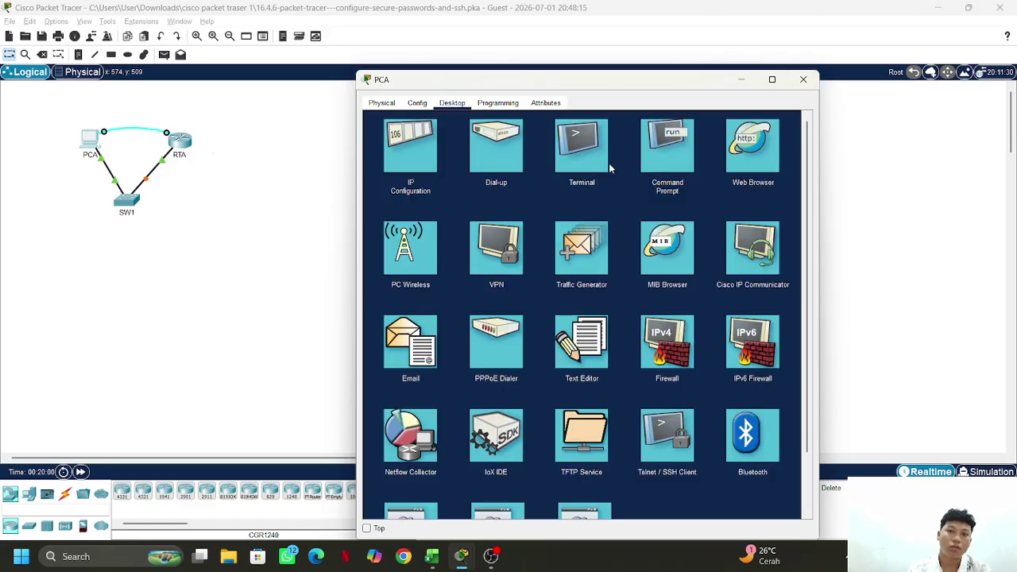
{"action": "left_click", "coordinate": [681, 144]}
{"action": "key", "text": "Up"}
{"action": "key", "text": "Up"}
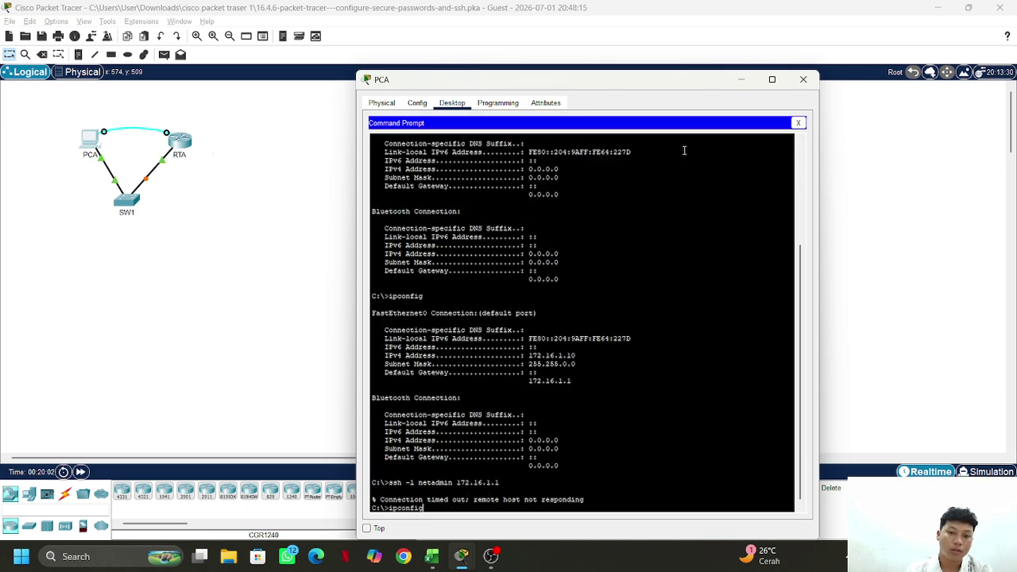
{"action": "key", "text": "Down"}
{"action": "key", "text": "Up"}
{"action": "key", "text": "Down"}
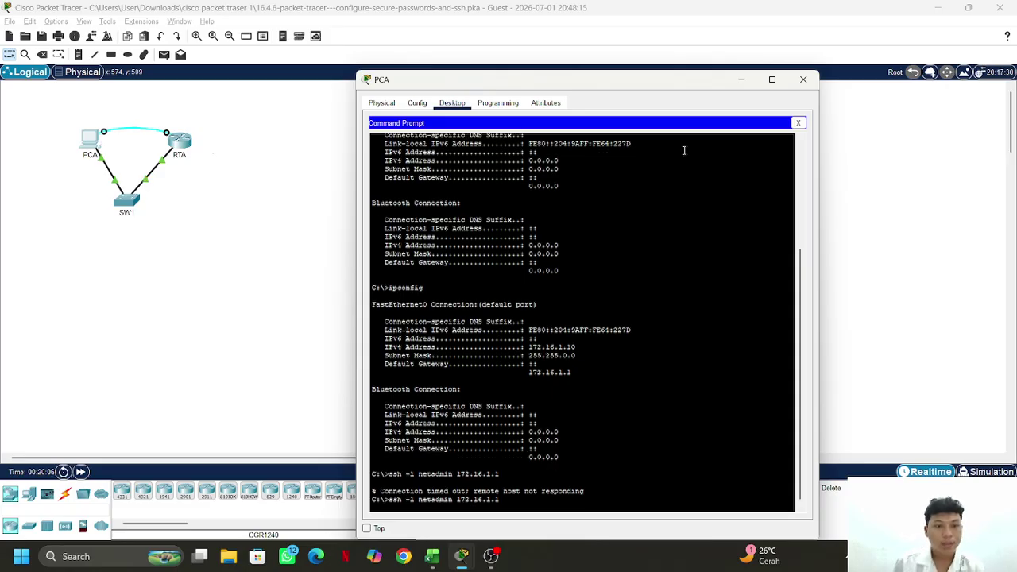
{"action": "key", "text": "Return"}
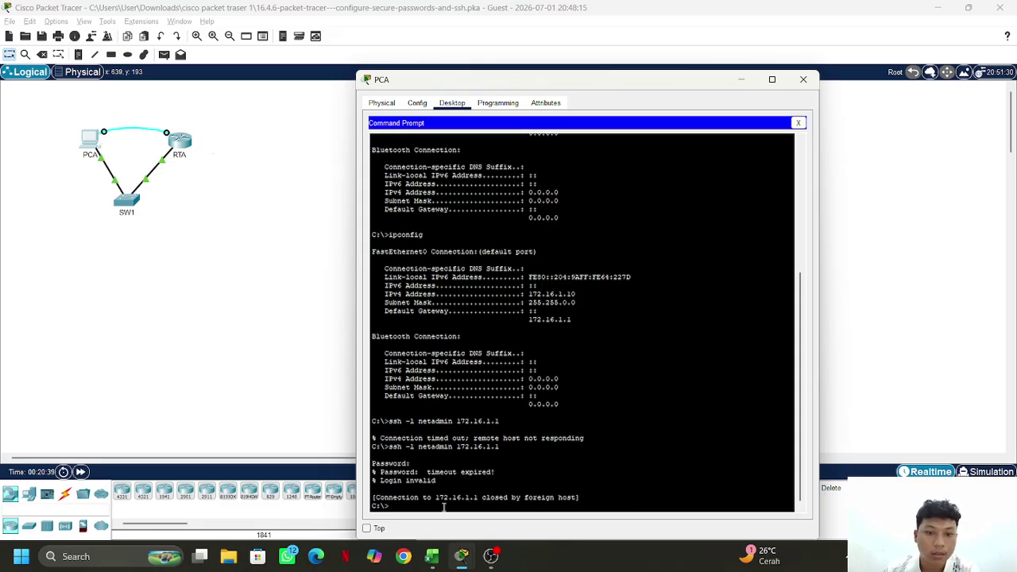
SSH into RTA with the login password, see the banner, and reach RTA# using enable
{"action": "key", "text": "Up"}
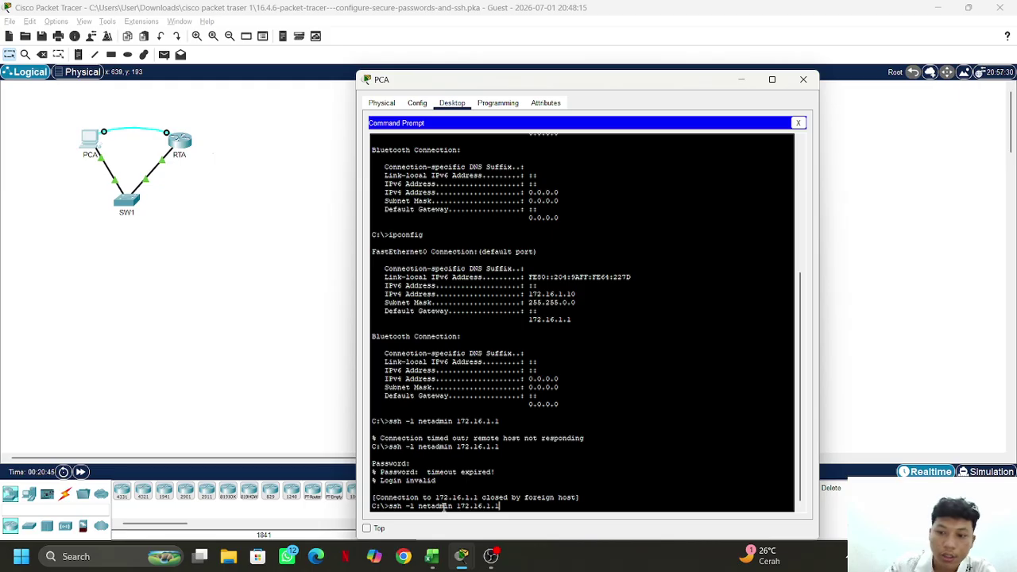
{"action": "key", "text": "Return"}
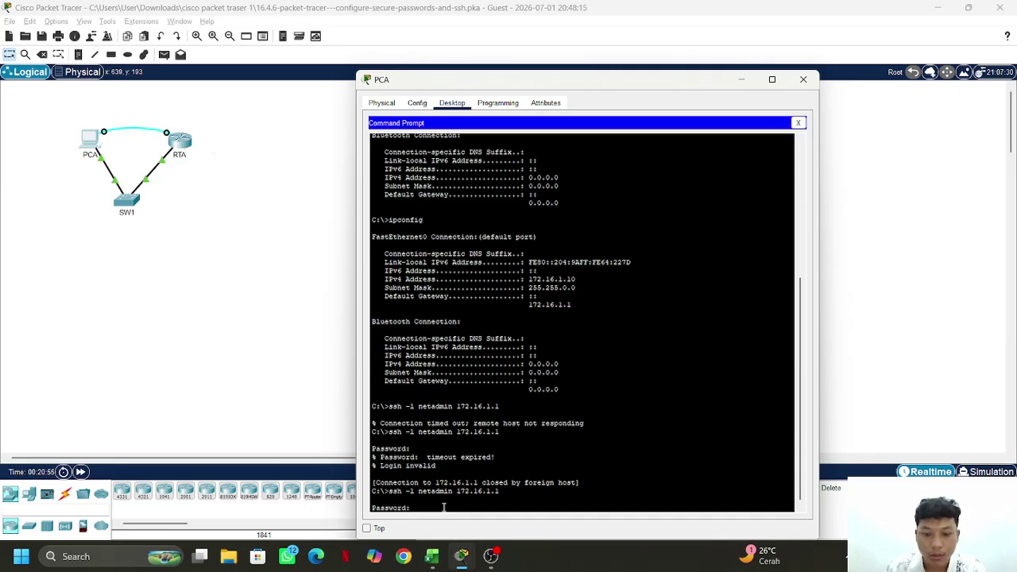
{"action": "key", "text": "Return"}
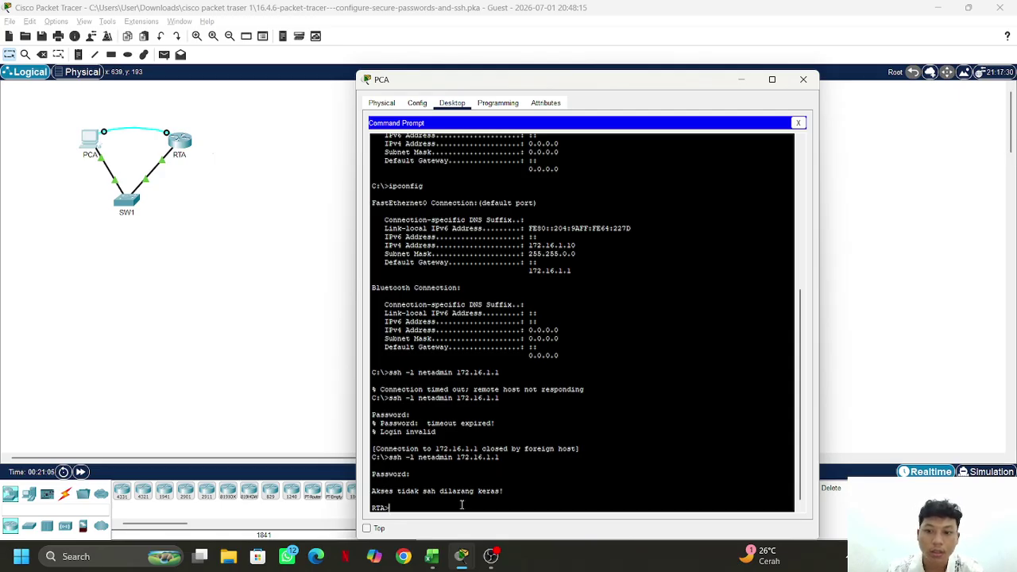
{"action": "type", "text": "enabl"}
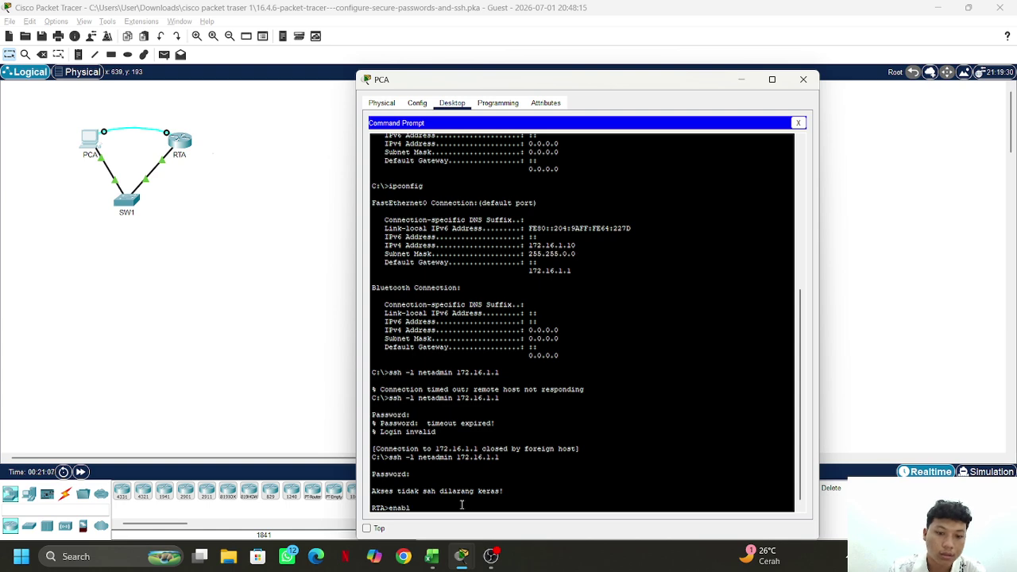
{"action": "type", "text": "e"}
{"action": "key", "text": "Return"}
{"action": "key", "text": "Return"}
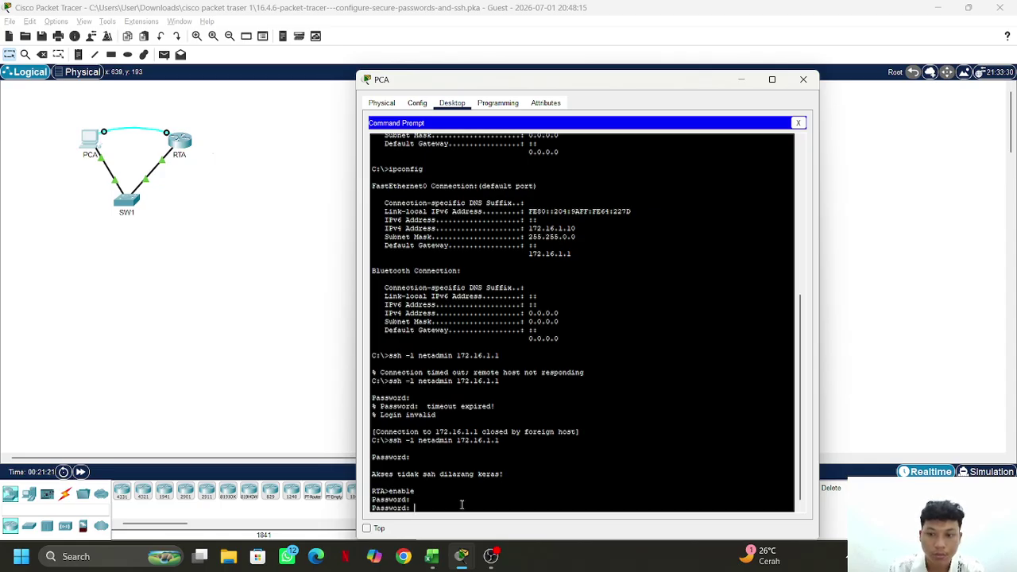
{"action": "key", "text": "Return"}
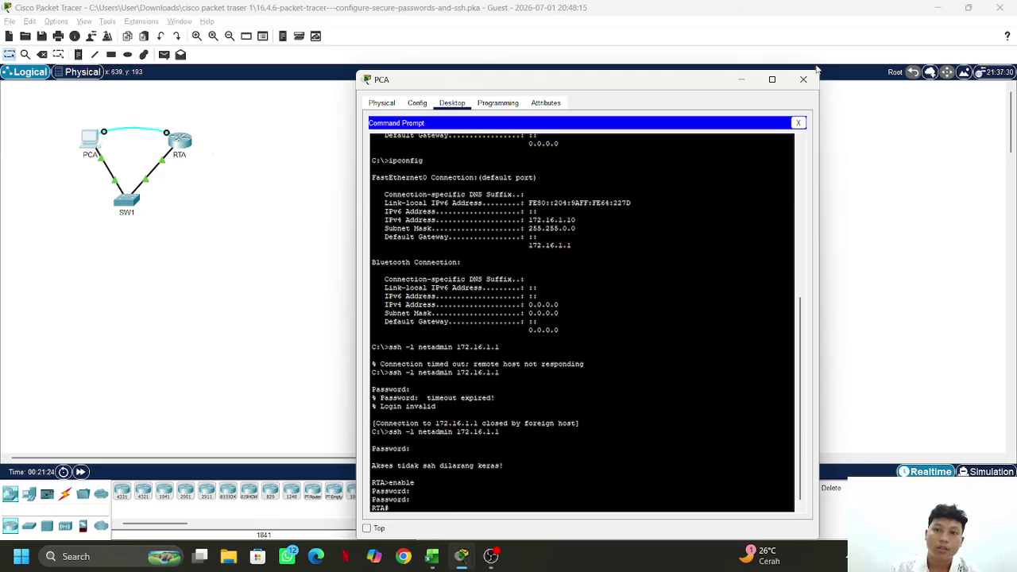
Close PCA's window
{"action": "left_click", "coordinate": [799, 86]}
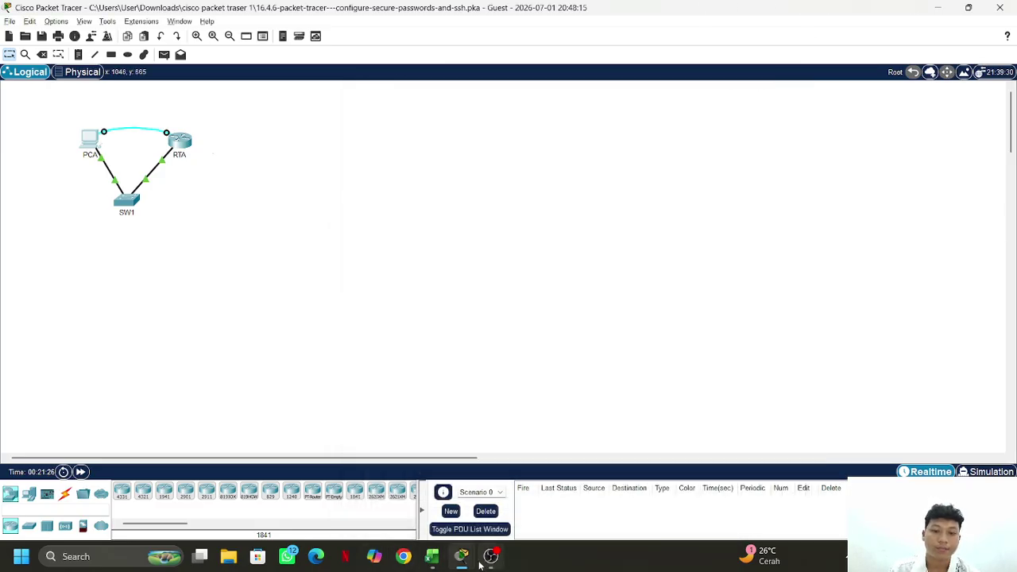
{"action": "mouse_move", "coordinate": [460, 559]}
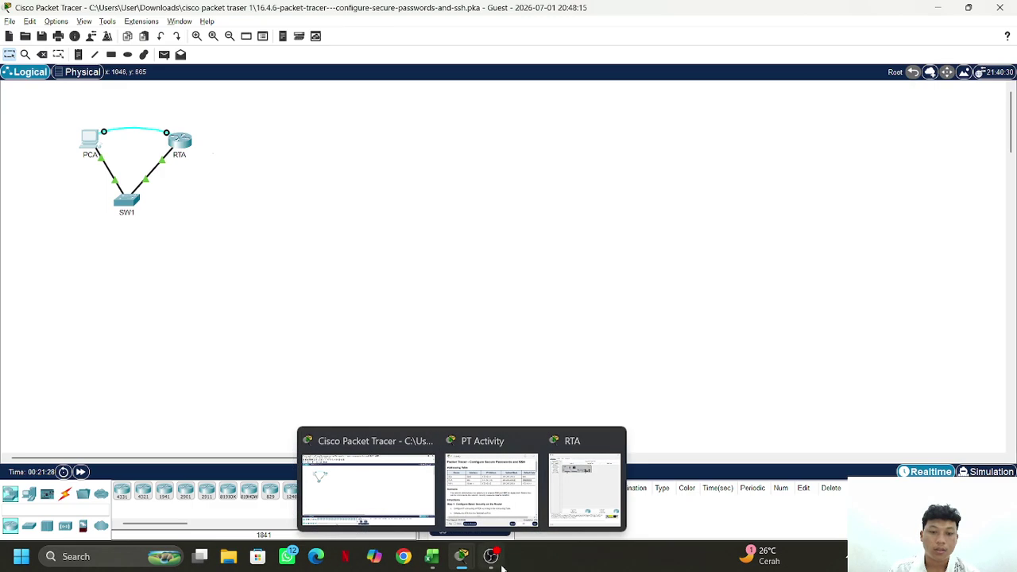
{"action": "left_click", "coordinate": [491, 556]}
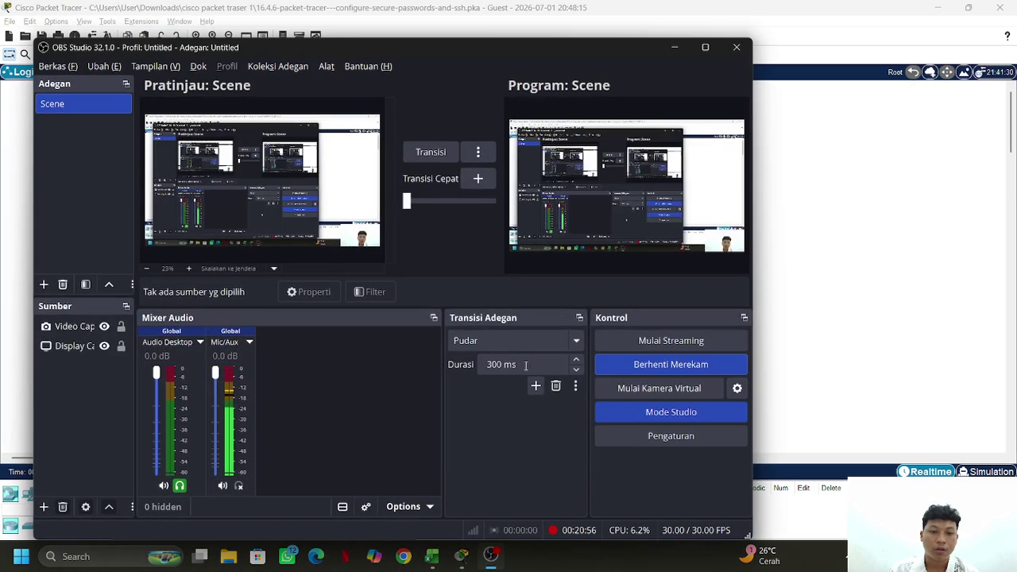